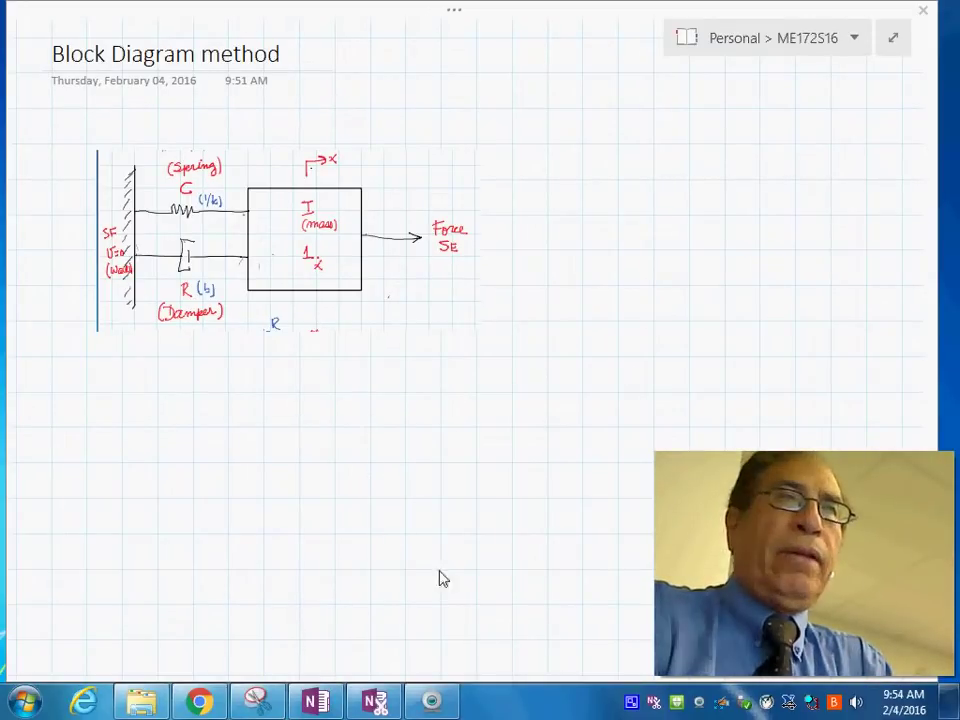
Close the webcam preview and draw a blue rectangle below the mass-spring-damper diagram as the free body.
{"action": "right_click", "coordinate": [699, 537]}
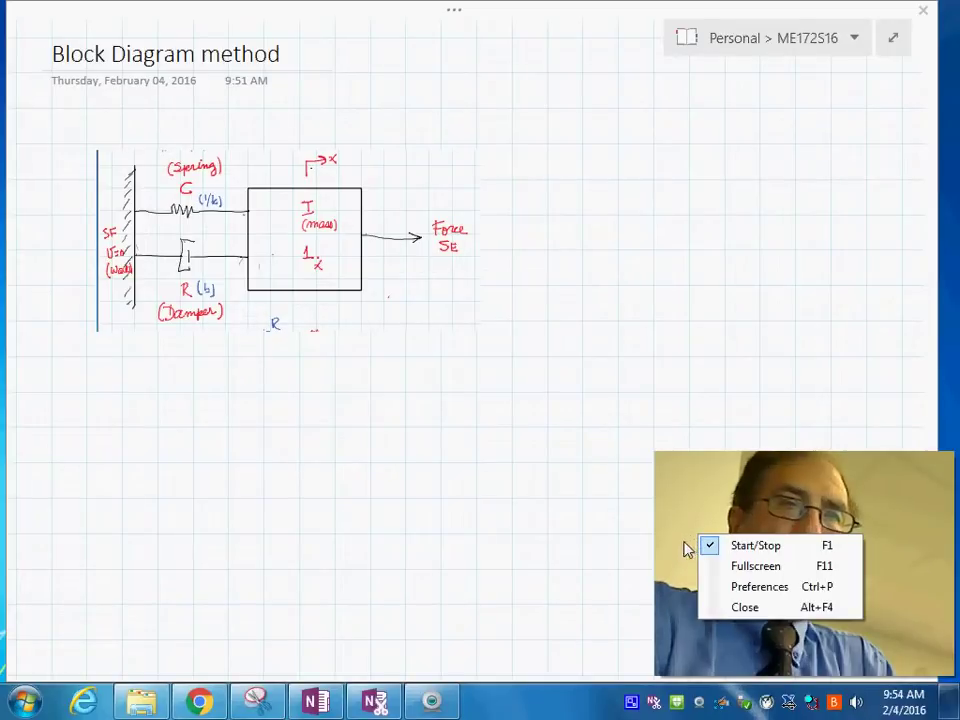
{"action": "left_click", "coordinate": [737, 617]}
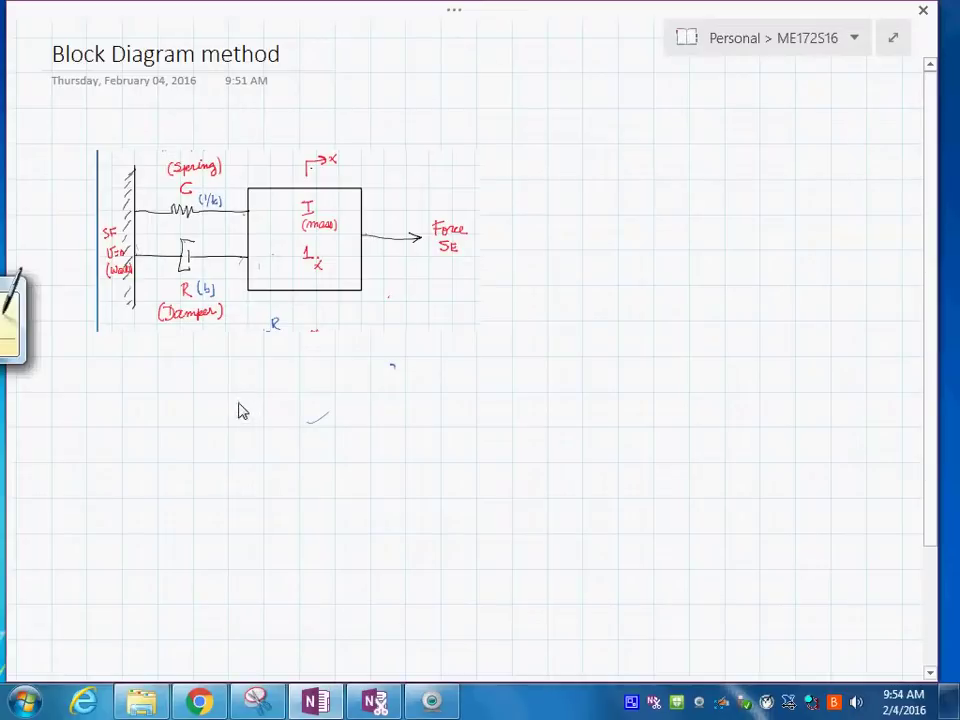
{"action": "left_click_drag", "start_coordinate": [264, 395], "coordinate": [259, 470]}
{"action": "mouse_move", "coordinate": [265, 394]}
{"action": "left_mouse_down"}
{"action": "mouse_move", "coordinate": [371, 388]}
{"action": "mouse_move", "coordinate": [373, 465]}
{"action": "mouse_move", "coordinate": [259, 469]}
{"action": "left_mouse_up"}
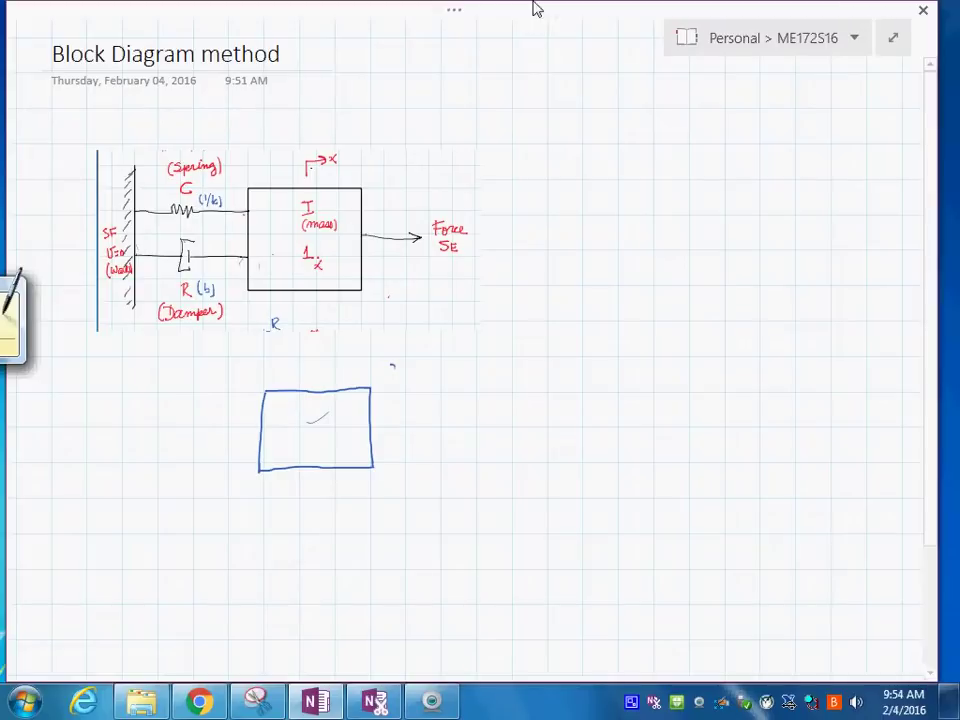
With a red pen, draw a rightward force arrow F on the box and a positive x, ẋ direction arrow above it.
{"action": "left_click", "coordinate": [455, 11]}
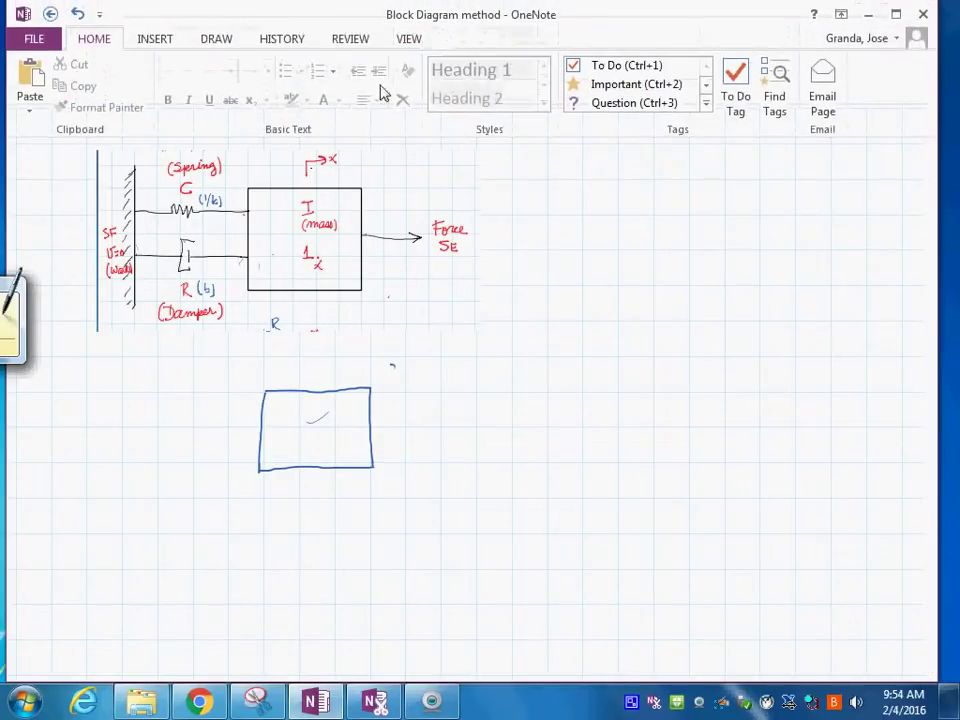
{"action": "left_click", "coordinate": [214, 40]}
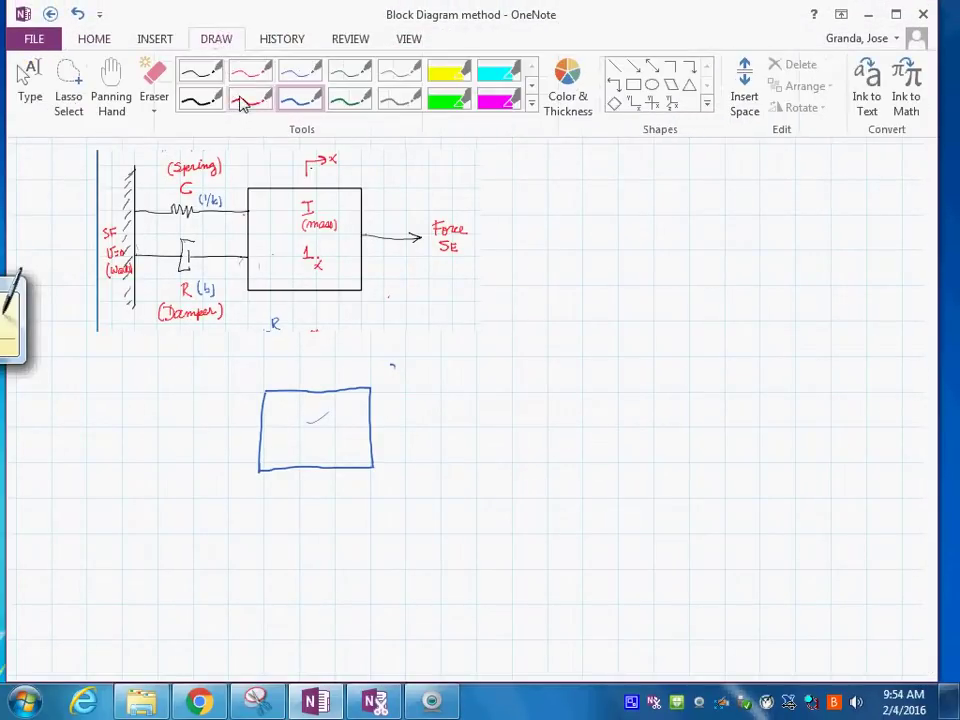
{"action": "left_click", "coordinate": [186, 79]}
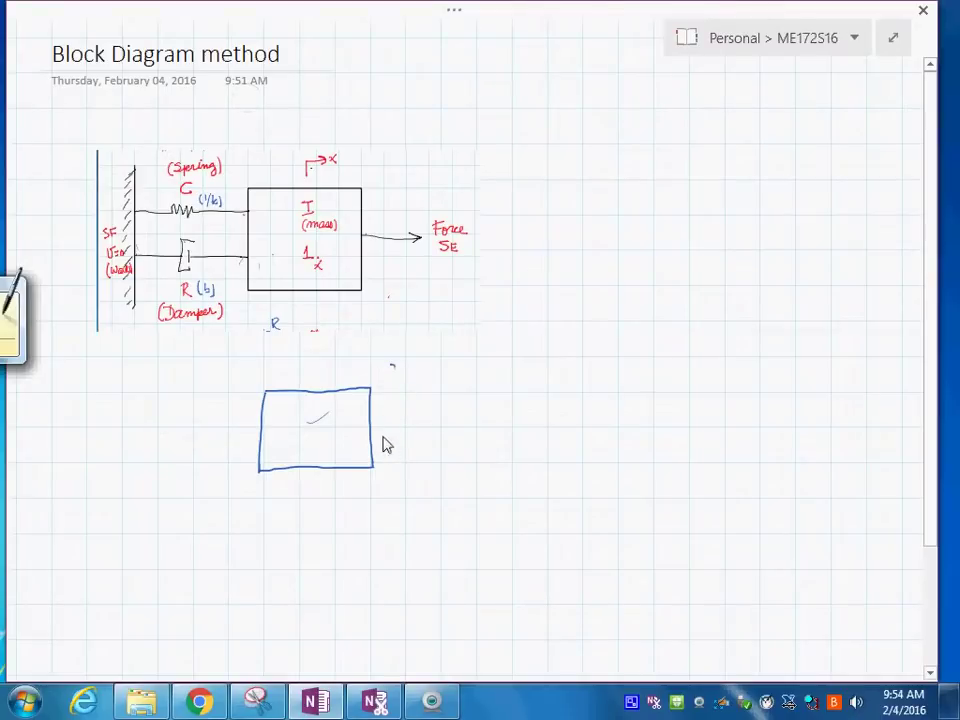
{"action": "mouse_move", "coordinate": [370, 430]}
{"action": "left_mouse_down"}
{"action": "mouse_move", "coordinate": [448, 431]}
{"action": "mouse_move", "coordinate": [421, 424]}
{"action": "mouse_move", "coordinate": [427, 413]}
{"action": "left_mouse_up"}
{"action": "left_click_drag", "start_coordinate": [320, 365], "coordinate": [350, 366]}
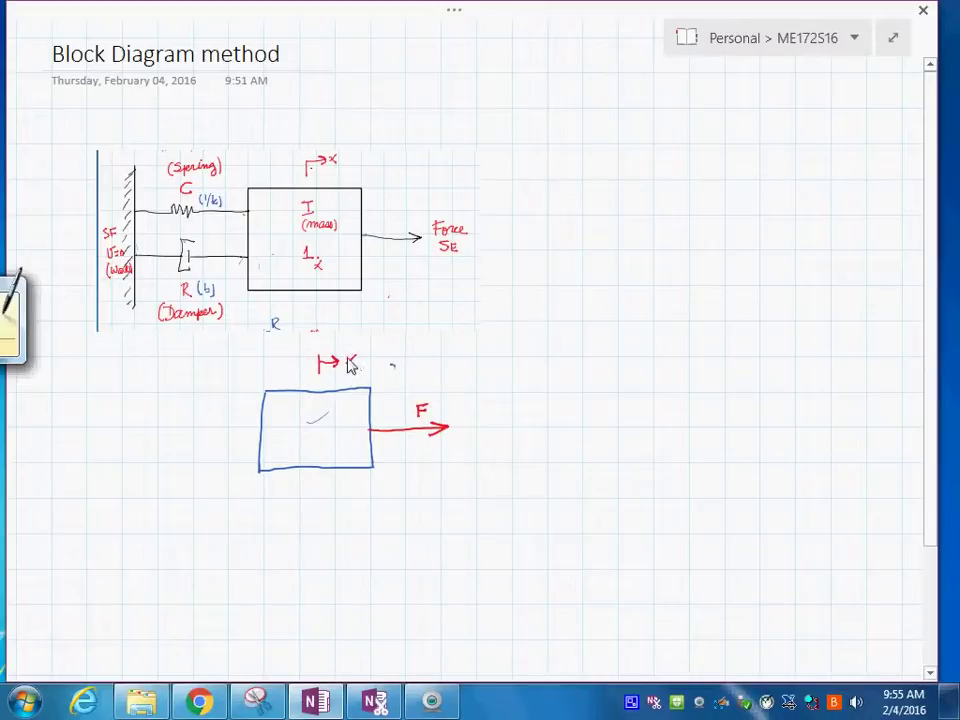
{"action": "left_click", "coordinate": [370, 352]}
{"action": "left_click_drag", "start_coordinate": [385, 355], "coordinate": [402, 354]}
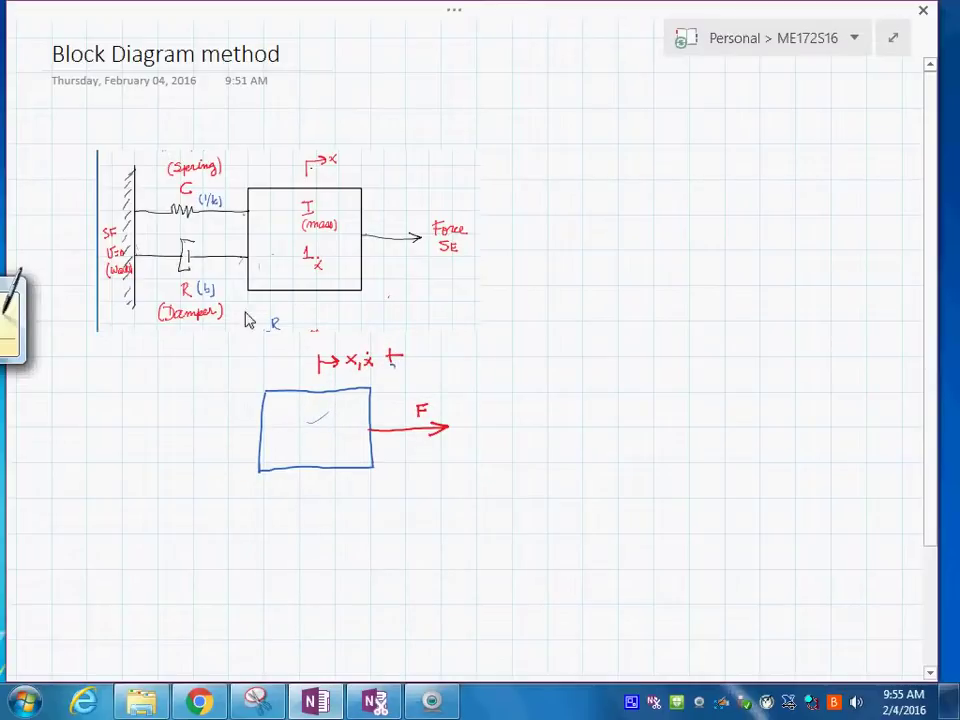
Circle the spring's attachment point on the mass and draw a leftward force arrow labelled kx on the free body.
{"action": "left_click_drag", "start_coordinate": [248, 203], "coordinate": [246, 208]}
{"action": "mouse_move", "coordinate": [265, 420]}
{"action": "left_mouse_down"}
{"action": "mouse_move", "coordinate": [208, 414]}
{"action": "mouse_move", "coordinate": [216, 414]}
{"action": "left_mouse_up"}
{"action": "mouse_move", "coordinate": [213, 376]}
{"action": "left_mouse_down"}
{"action": "mouse_move", "coordinate": [214, 396]}
{"action": "mouse_move", "coordinate": [240, 405]}
{"action": "left_mouse_up"}
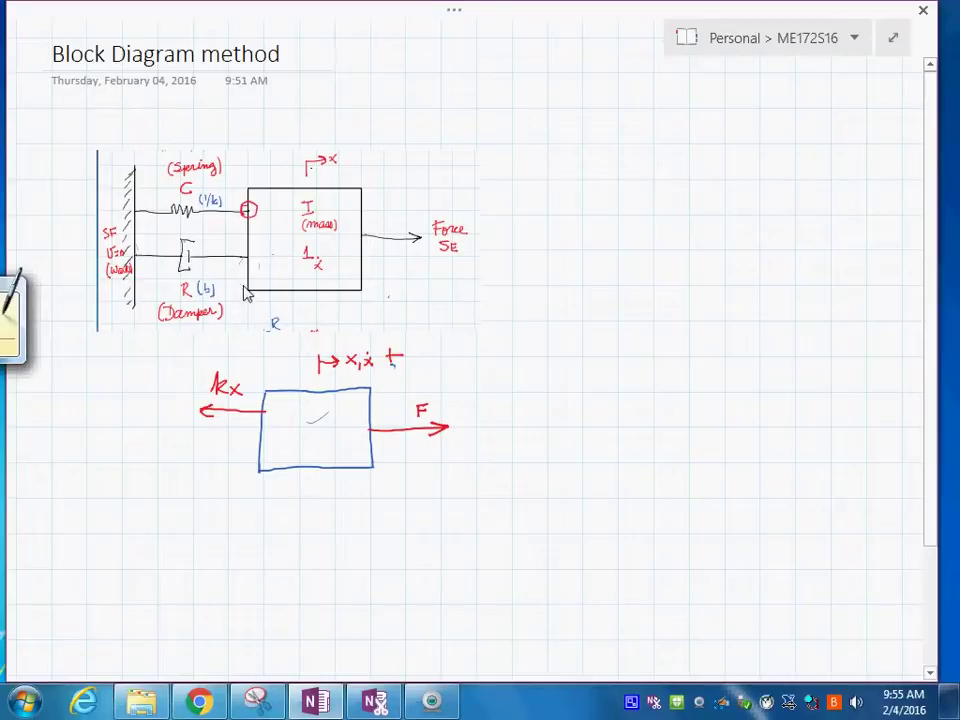
Circle the damper's attachment point, draw a leftward force arrow labelled bẋ on the free body, and label the box m.
{"action": "left_click_drag", "start_coordinate": [247, 257], "coordinate": [246, 258]}
{"action": "mouse_move", "coordinate": [263, 452]}
{"action": "left_mouse_down"}
{"action": "mouse_move", "coordinate": [203, 450]}
{"action": "mouse_move", "coordinate": [216, 456]}
{"action": "left_mouse_up"}
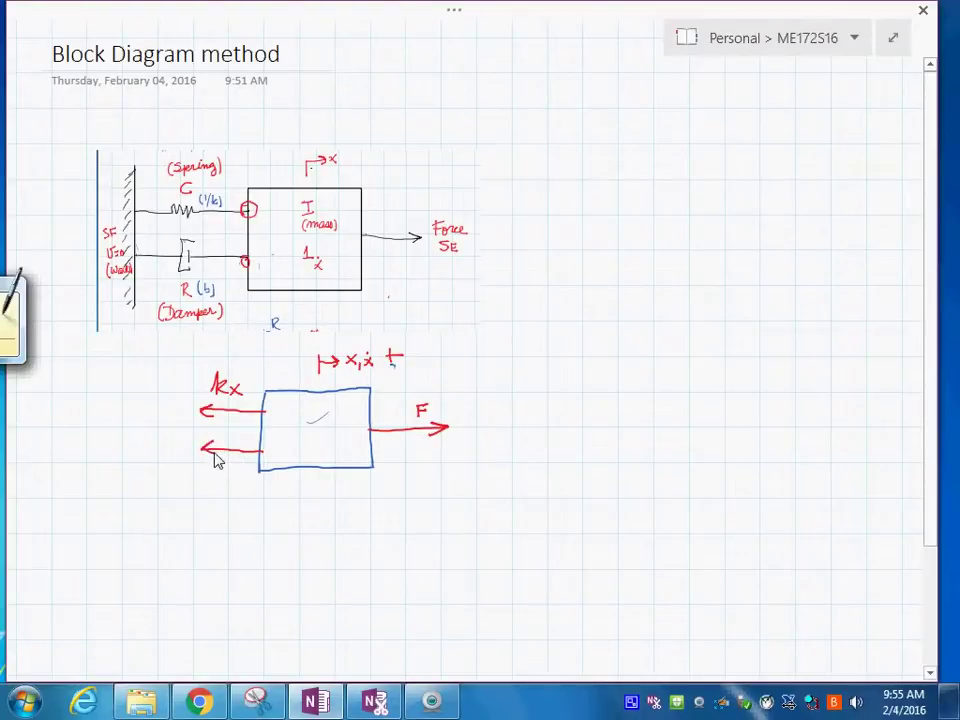
{"action": "left_click_drag", "start_coordinate": [222, 468], "coordinate": [235, 481]}
{"action": "left_click_drag", "start_coordinate": [235, 468], "coordinate": [222, 481]}
{"action": "left_click", "coordinate": [229, 461]}
{"action": "left_click_drag", "start_coordinate": [314, 427], "coordinate": [322, 427]}
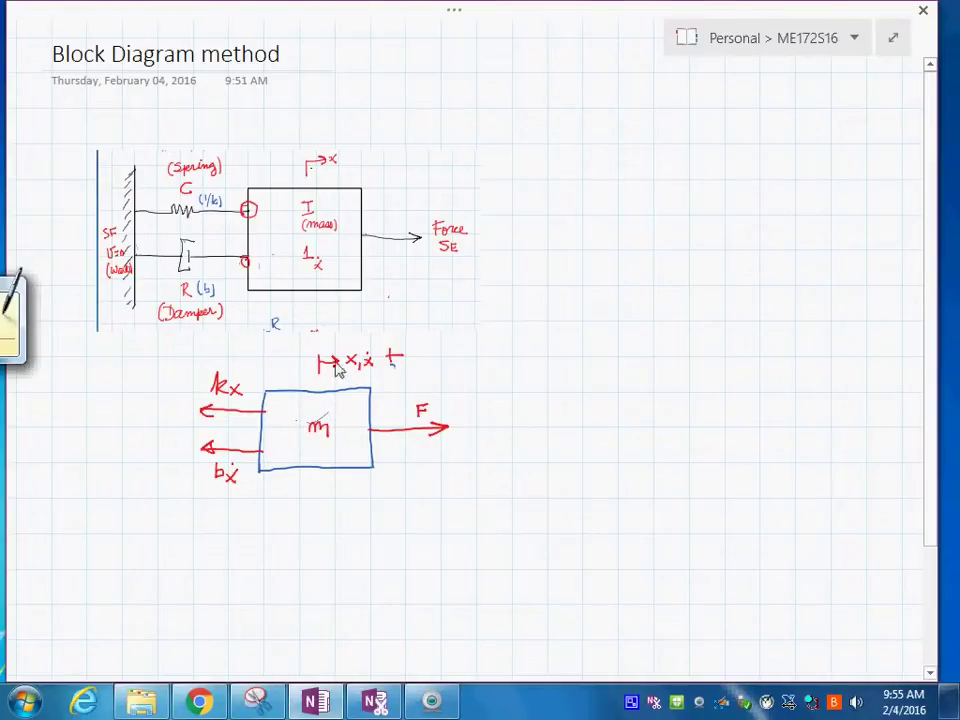
Write Newton's second law beside the free body as ΣF = m dv/dt = mẍ.
{"action": "left_click", "coordinate": [489, 372]}
{"action": "mouse_move", "coordinate": [564, 342]}
{"action": "left_mouse_down"}
{"action": "mouse_move", "coordinate": [546, 354]}
{"action": "mouse_move", "coordinate": [576, 352]}
{"action": "mouse_move", "coordinate": [590, 336]}
{"action": "mouse_move", "coordinate": [588, 344]}
{"action": "mouse_move", "coordinate": [669, 347]}
{"action": "mouse_move", "coordinate": [677, 356]}
{"action": "mouse_move", "coordinate": [714, 349]}
{"action": "mouse_move", "coordinate": [681, 375]}
{"action": "mouse_move", "coordinate": [690, 370]}
{"action": "left_mouse_up"}
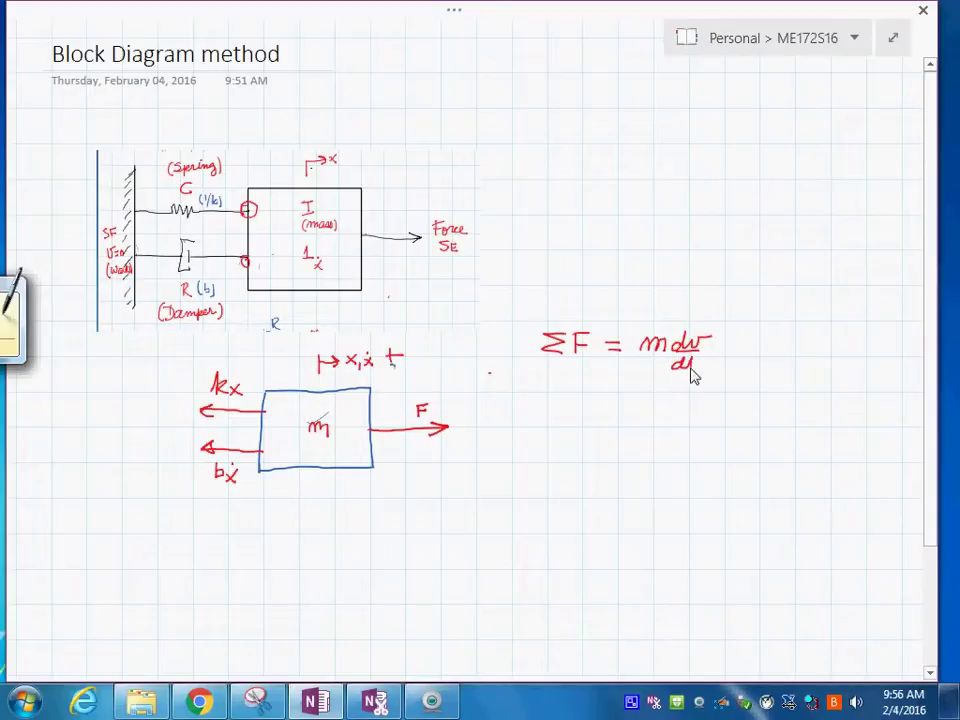
{"action": "mouse_move", "coordinate": [729, 352]}
{"action": "left_mouse_down"}
{"action": "mouse_move", "coordinate": [811, 358]}
{"action": "mouse_move", "coordinate": [800, 358]}
{"action": "left_mouse_up"}
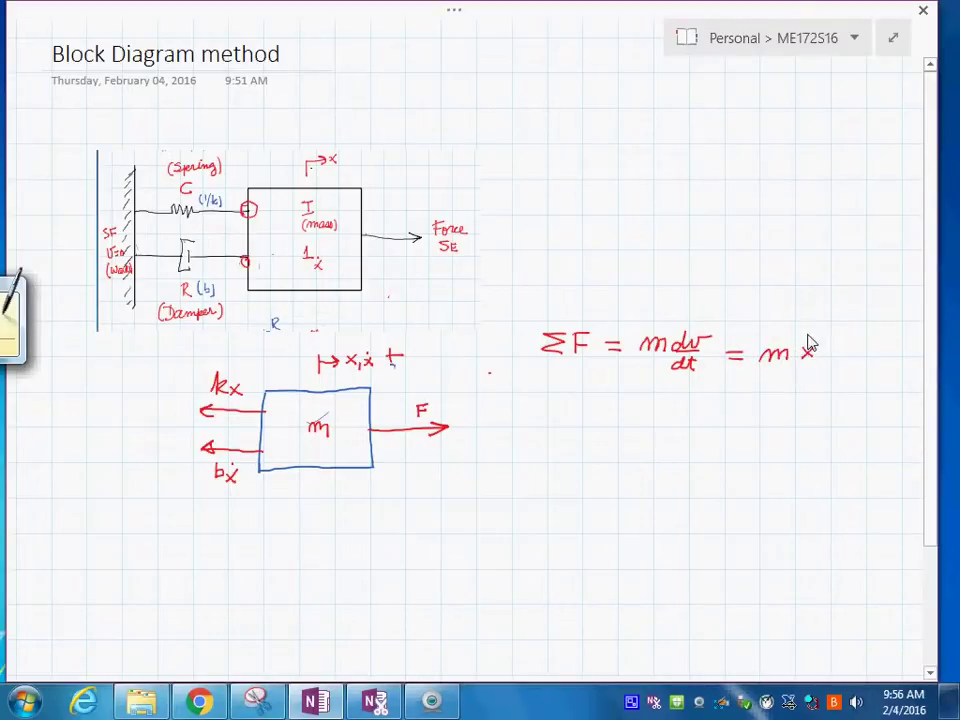
{"action": "left_click", "coordinate": [812, 337]}
Write the equation of motion F − kx − bẋ = mẍ below Newton's second law.
{"action": "mouse_move", "coordinate": [513, 409]}
{"action": "left_mouse_down"}
{"action": "mouse_move", "coordinate": [549, 418]}
{"action": "mouse_move", "coordinate": [569, 405]}
{"action": "mouse_move", "coordinate": [567, 420]}
{"action": "mouse_move", "coordinate": [699, 413]}
{"action": "left_mouse_up"}
{"action": "left_click", "coordinate": [632, 410]}
{"action": "left_click", "coordinate": [660, 406]}
{"action": "mouse_move", "coordinate": [685, 420]}
{"action": "left_mouse_down"}
{"action": "mouse_move", "coordinate": [757, 424]}
{"action": "mouse_move", "coordinate": [745, 424]}
{"action": "left_mouse_up"}
{"action": "left_click", "coordinate": [756, 401]}
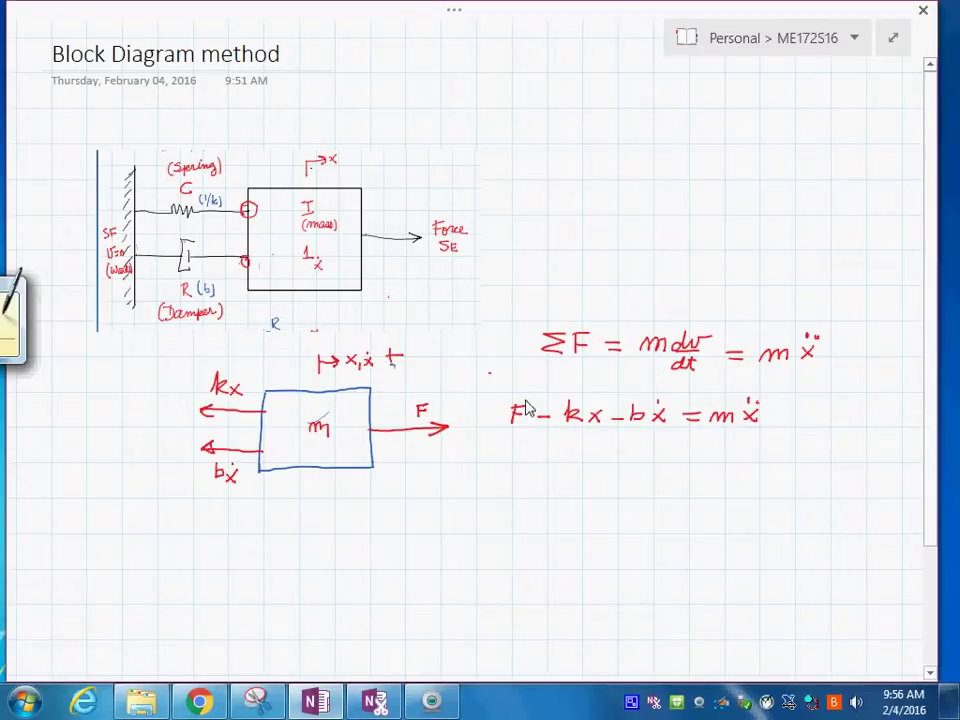
Bracket the force terms of the equation of motion as ΣF and add a brace under mẍ.
{"action": "mouse_move", "coordinate": [508, 437]}
{"action": "left_mouse_down"}
{"action": "mouse_move", "coordinate": [560, 449]}
{"action": "mouse_move", "coordinate": [595, 463]}
{"action": "mouse_move", "coordinate": [668, 444]}
{"action": "left_mouse_up"}
{"action": "mouse_move", "coordinate": [606, 473]}
{"action": "left_mouse_down"}
{"action": "mouse_move", "coordinate": [604, 486]}
{"action": "mouse_move", "coordinate": [617, 484]}
{"action": "left_mouse_up"}
{"action": "left_click_drag", "start_coordinate": [617, 471], "coordinate": [626, 471]}
{"action": "left_click_drag", "start_coordinate": [717, 440], "coordinate": [782, 437]}
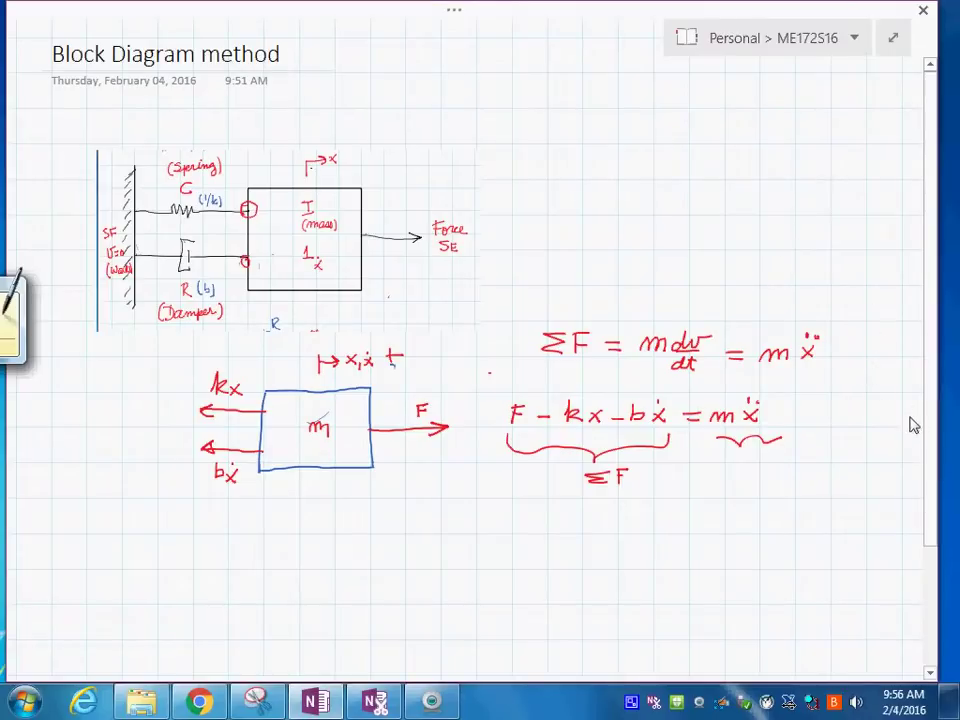
With a blue pen, draw a summing circle below the free body and an F source block with an arrow into it.
{"action": "left_click_drag", "start_coordinate": [930, 430], "coordinate": [912, 568]}
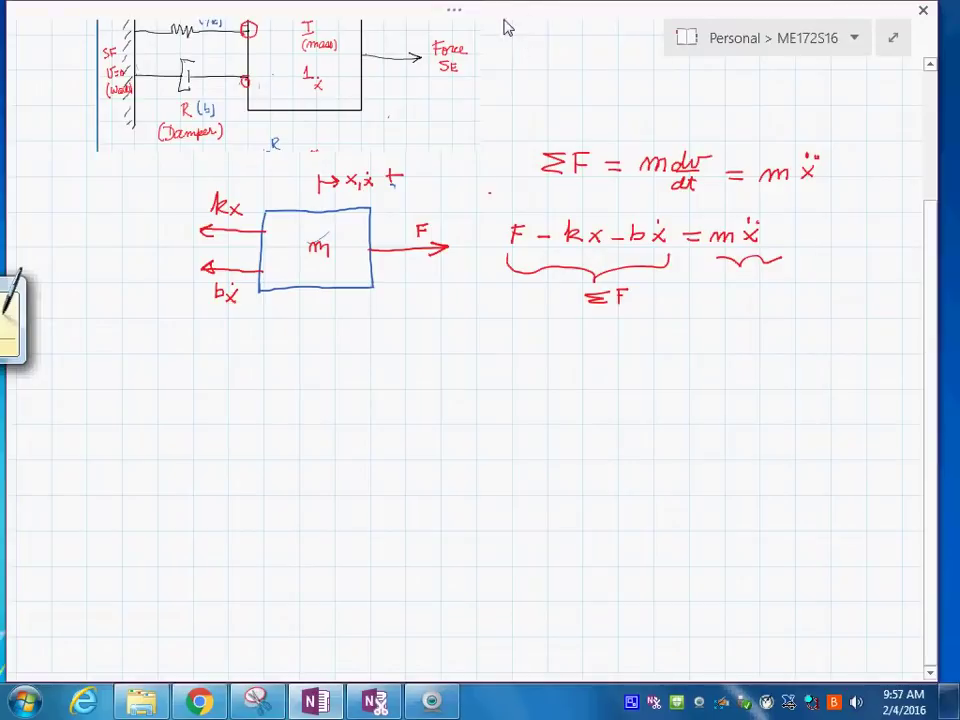
{"action": "left_click", "coordinate": [455, 12]}
{"action": "mouse_move", "coordinate": [305, 427]}
{"action": "left_mouse_down"}
{"action": "mouse_move", "coordinate": [275, 440]}
{"action": "mouse_move", "coordinate": [271, 468]}
{"action": "mouse_move", "coordinate": [284, 483]}
{"action": "mouse_move", "coordinate": [319, 477]}
{"action": "mouse_move", "coordinate": [304, 432]}
{"action": "left_mouse_up"}
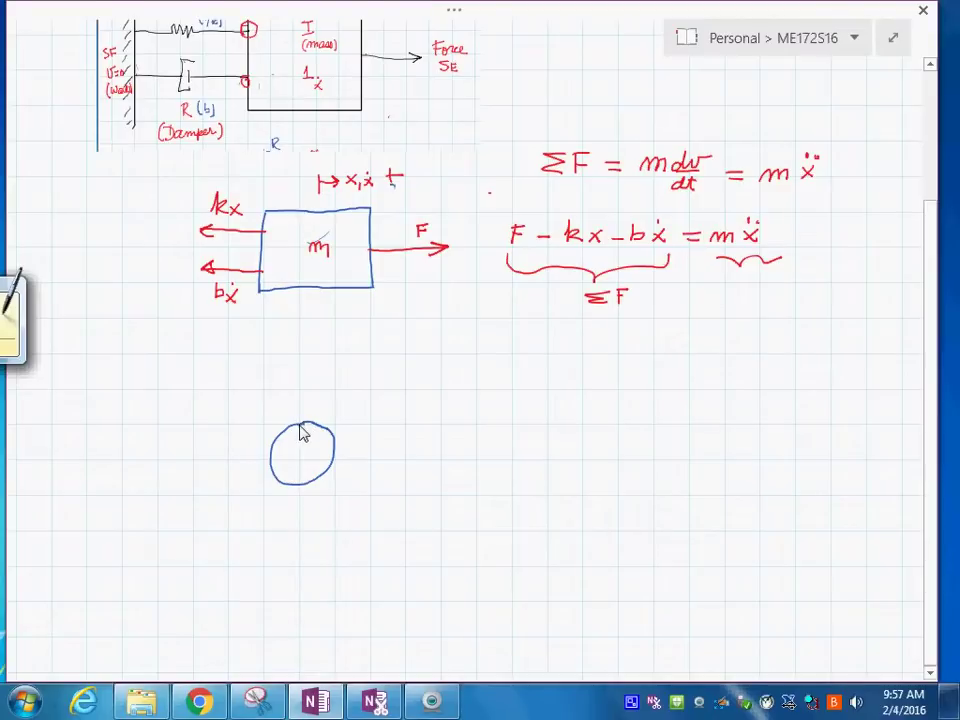
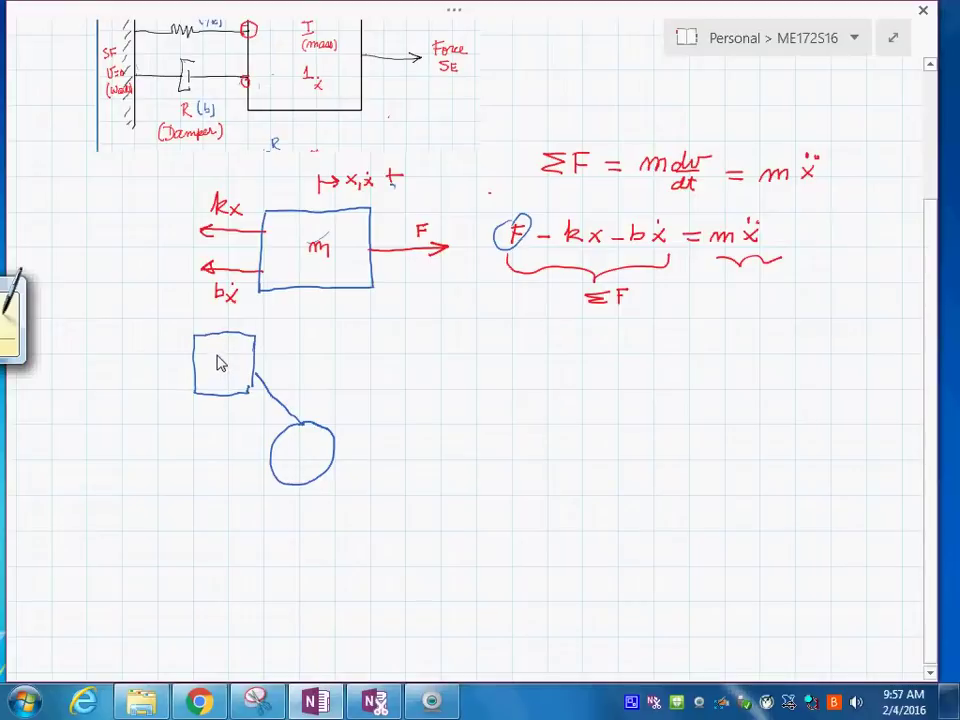
{"action": "left_click_drag", "start_coordinate": [217, 369], "coordinate": [228, 356]}
{"action": "left_click_drag", "start_coordinate": [217, 362], "coordinate": [225, 362]}
{"action": "left_click_drag", "start_coordinate": [298, 425], "coordinate": [305, 418]}
Draw input arrows labelled −kx and −bẋ into the summing circle and an output arrow labelled mẍ.
{"action": "left_click_drag", "start_coordinate": [272, 476], "coordinate": [265, 567]}
{"action": "left_click_drag", "start_coordinate": [267, 490], "coordinate": [280, 488]}
{"action": "mouse_move", "coordinate": [203, 526]}
{"action": "left_mouse_down"}
{"action": "mouse_move", "coordinate": [214, 512]}
{"action": "mouse_move", "coordinate": [222, 525]}
{"action": "mouse_move", "coordinate": [244, 515]}
{"action": "left_mouse_up"}
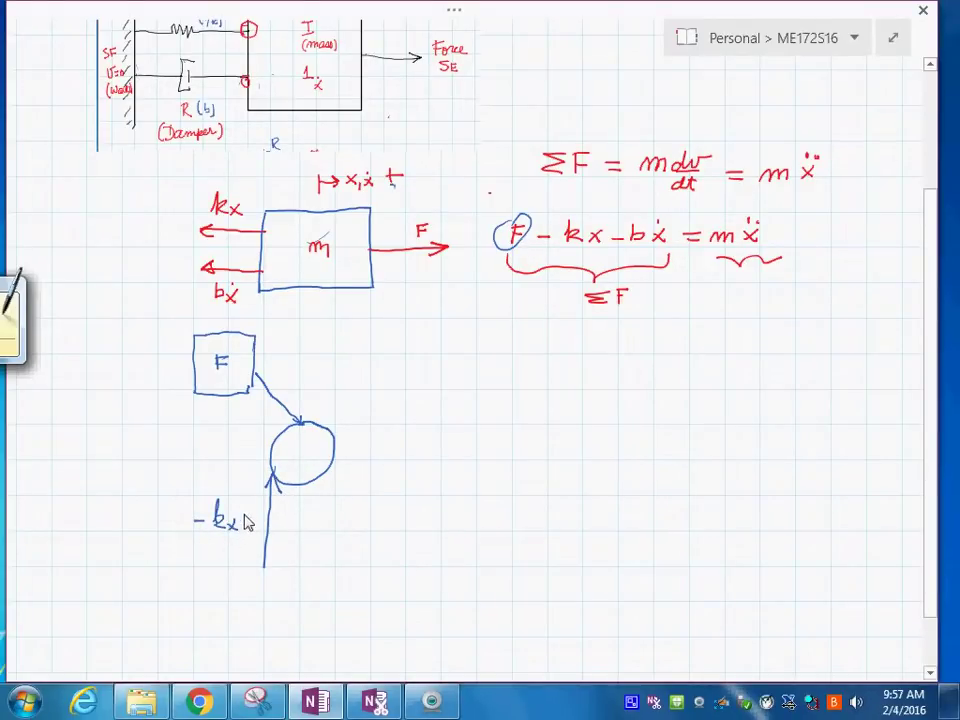
{"action": "left_click_drag", "start_coordinate": [319, 492], "coordinate": [343, 563]}
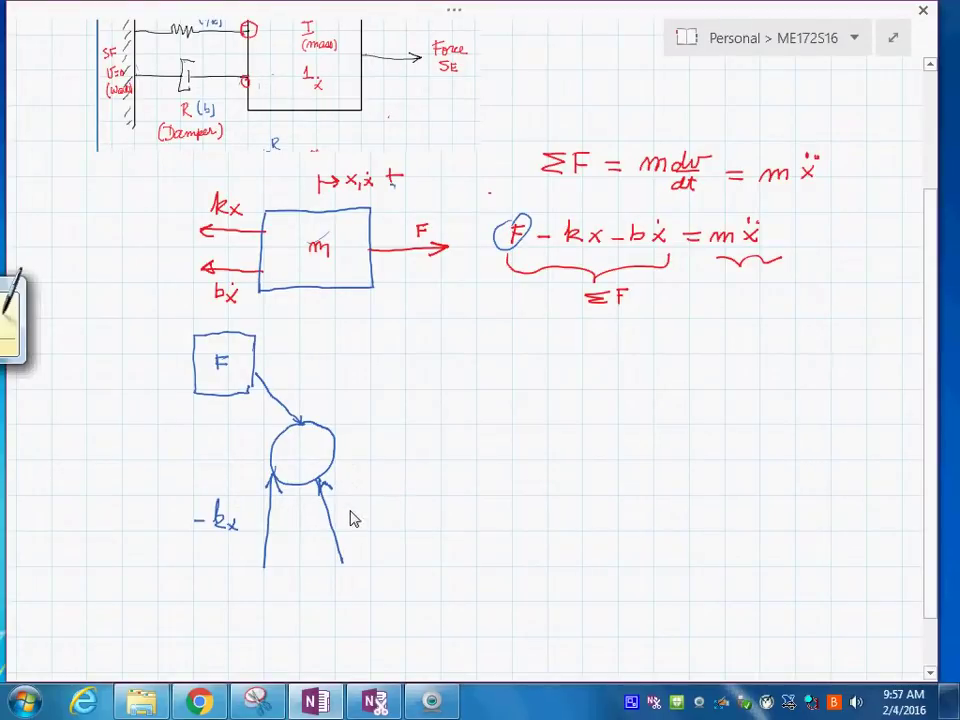
{"action": "left_click_drag", "start_coordinate": [342, 517], "coordinate": [384, 528]}
{"action": "mouse_move", "coordinate": [336, 458]}
{"action": "left_mouse_down"}
{"action": "mouse_move", "coordinate": [416, 454]}
{"action": "mouse_move", "coordinate": [407, 449]}
{"action": "mouse_move", "coordinate": [406, 462]}
{"action": "mouse_move", "coordinate": [381, 445]}
{"action": "left_mouse_up"}
{"action": "left_click", "coordinate": [384, 422]}
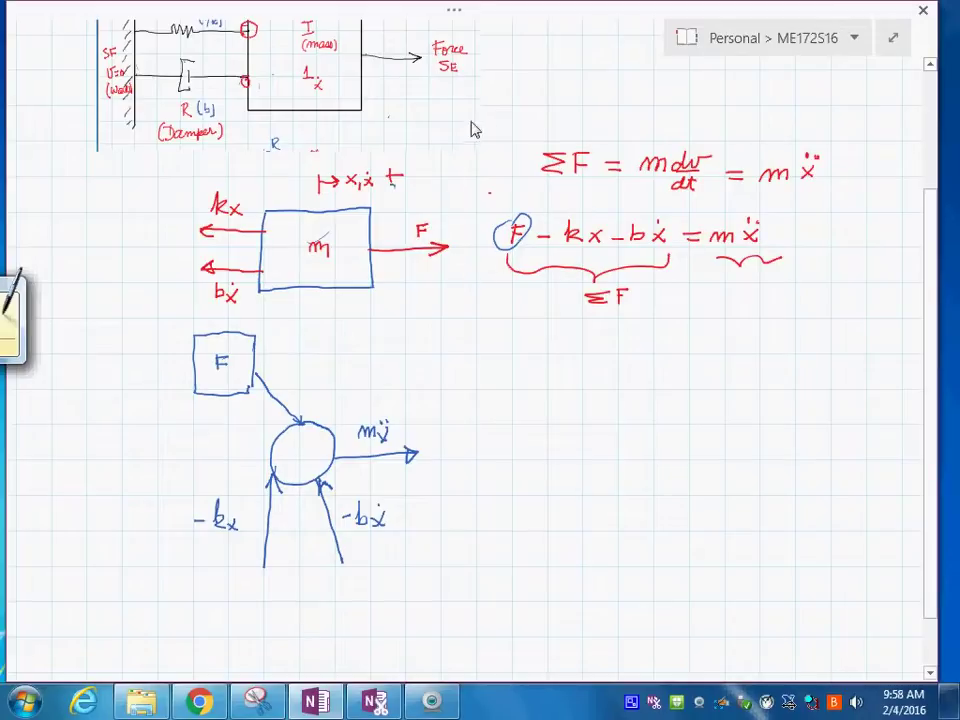
{"action": "right_click", "coordinate": [472, 305]}
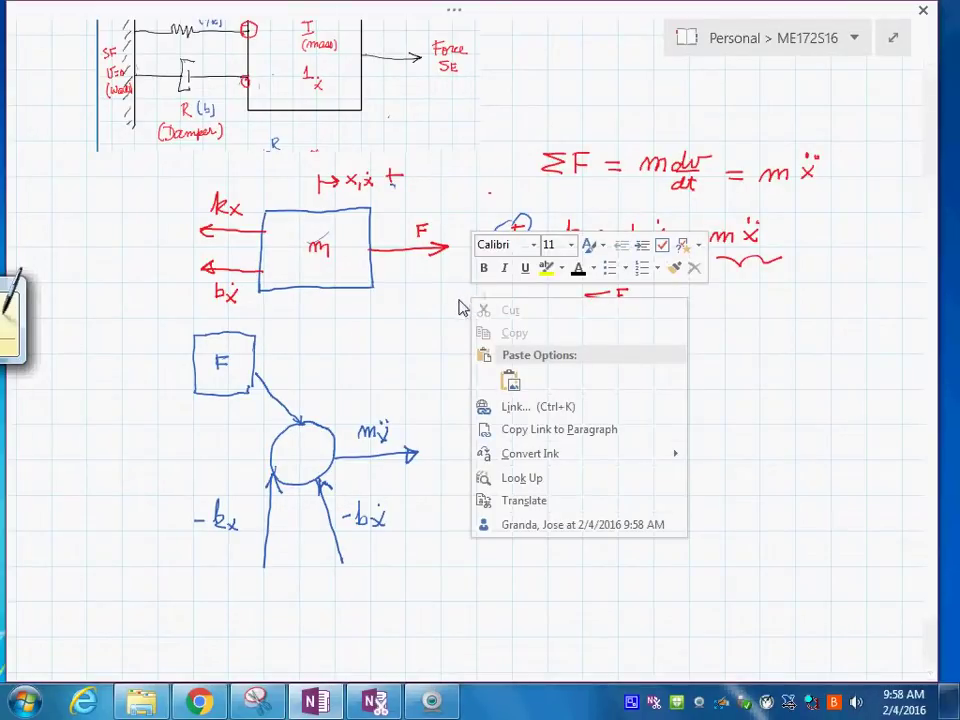
{"action": "left_click", "coordinate": [451, 303]}
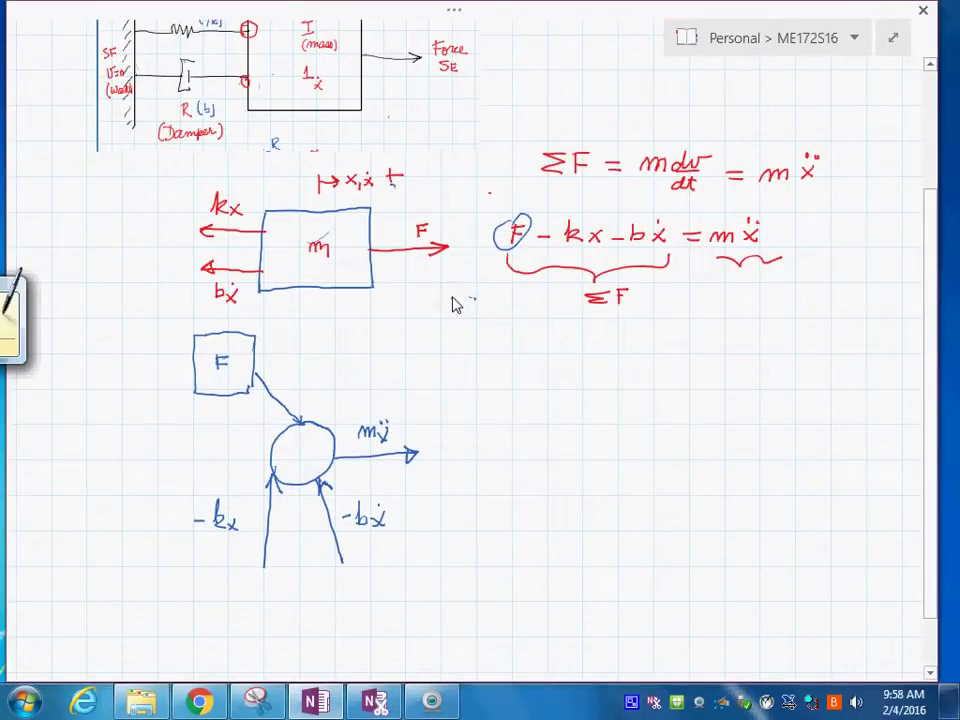
{"action": "right_click", "coordinate": [451, 305]}
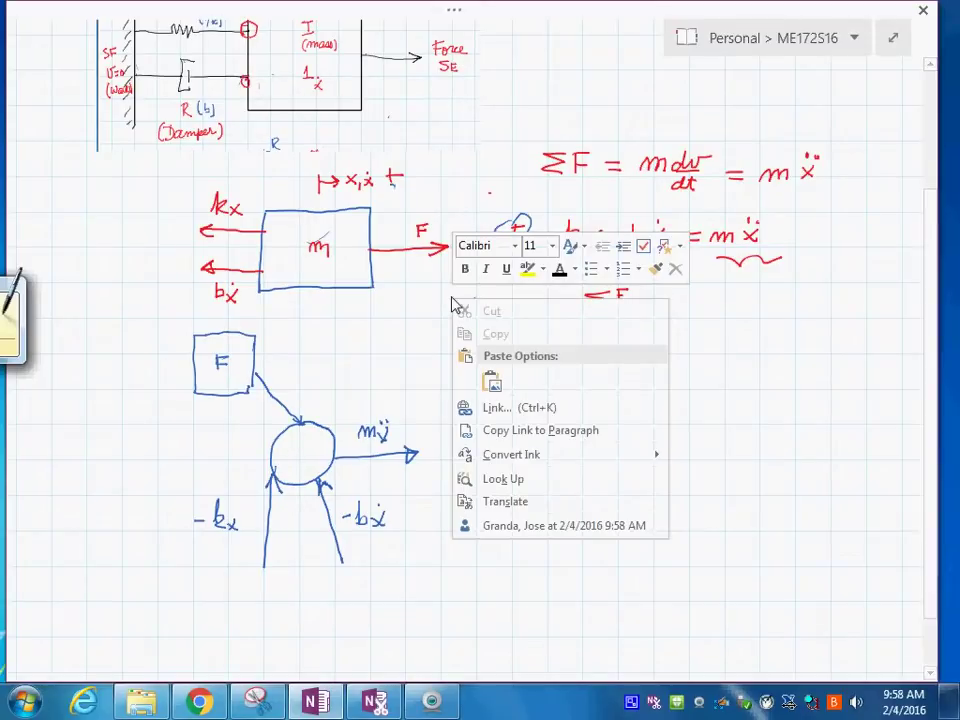
{"action": "right_click", "coordinate": [435, 302]}
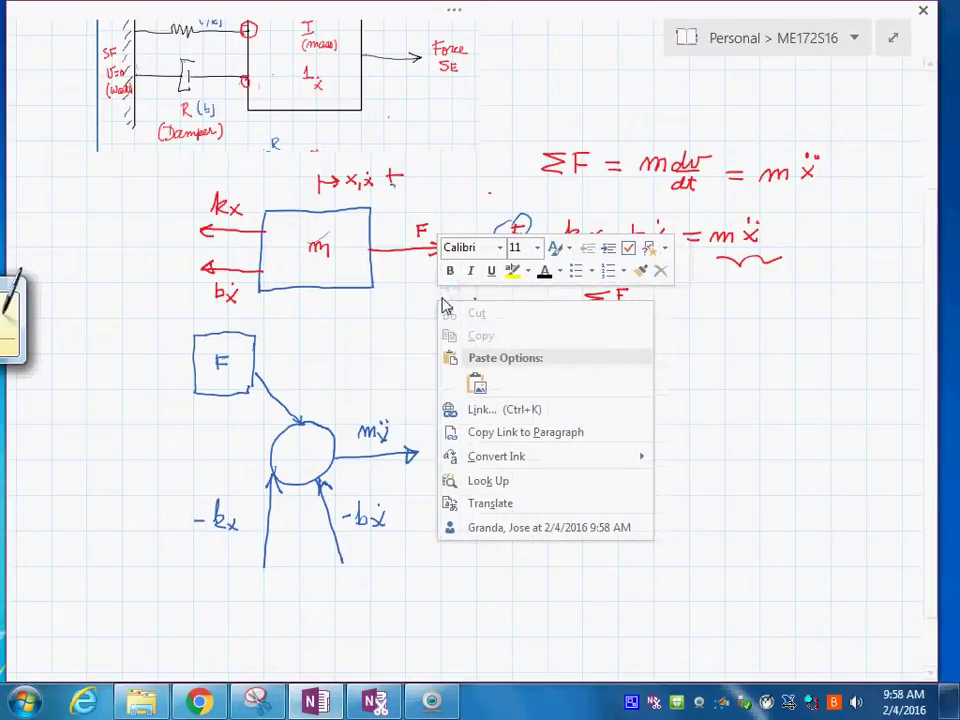
{"action": "right_click", "coordinate": [714, 372]}
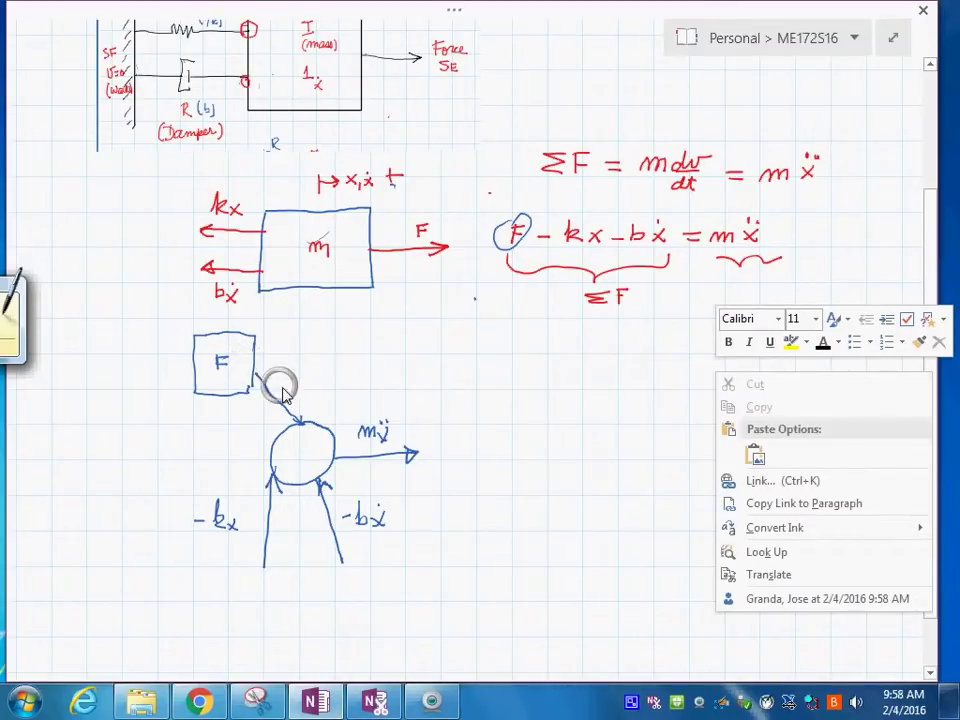
Draw a 1/m gain triangle at the mẍ arrow, followed by an ẍ line into a 1/s integrator block.
{"action": "left_click", "coordinate": [420, 443]}
{"action": "left_click_drag", "start_coordinate": [418, 421], "coordinate": [410, 481]}
{"action": "mouse_move", "coordinate": [422, 425]}
{"action": "left_mouse_down"}
{"action": "mouse_move", "coordinate": [475, 468]}
{"action": "mouse_move", "coordinate": [414, 474]}
{"action": "mouse_move", "coordinate": [429, 441]}
{"action": "mouse_move", "coordinate": [421, 456]}
{"action": "mouse_move", "coordinate": [449, 474]}
{"action": "mouse_move", "coordinate": [546, 461]}
{"action": "mouse_move", "coordinate": [503, 446]}
{"action": "mouse_move", "coordinate": [517, 454]}
{"action": "mouse_move", "coordinate": [549, 439]}
{"action": "mouse_move", "coordinate": [545, 497]}
{"action": "left_mouse_up"}
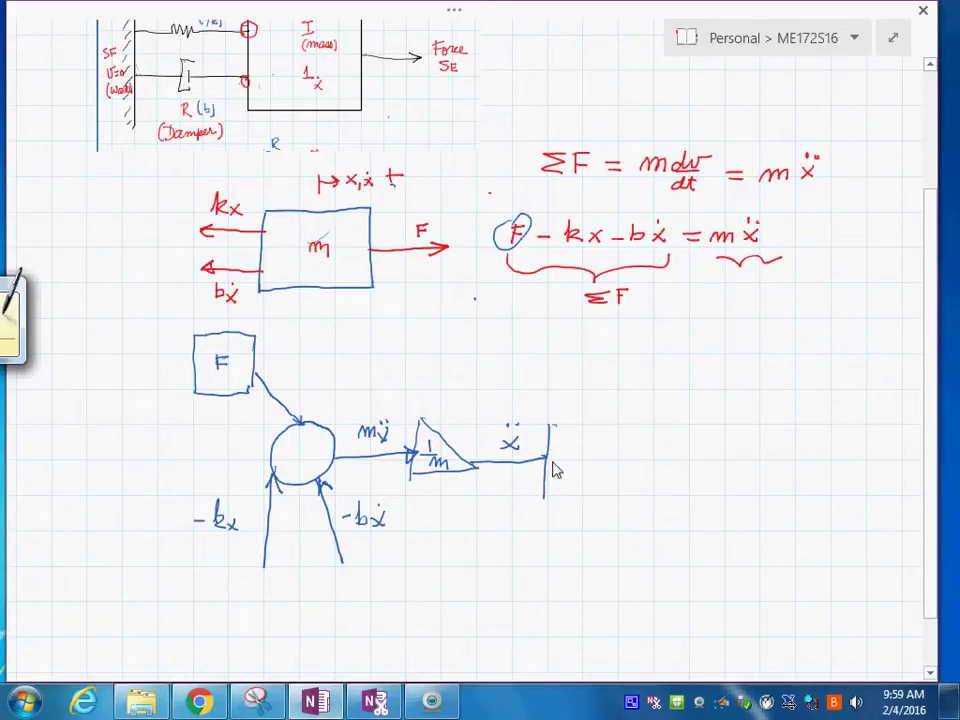
{"action": "mouse_move", "coordinate": [553, 424]}
{"action": "left_mouse_down"}
{"action": "mouse_move", "coordinate": [606, 422]}
{"action": "mouse_move", "coordinate": [606, 497]}
{"action": "mouse_move", "coordinate": [591, 489]}
{"action": "mouse_move", "coordinate": [546, 496]}
{"action": "mouse_move", "coordinate": [575, 449]}
{"action": "mouse_move", "coordinate": [581, 464]}
{"action": "mouse_move", "coordinate": [568, 481]}
{"action": "mouse_move", "coordinate": [625, 459]}
{"action": "mouse_move", "coordinate": [693, 457]}
{"action": "left_mouse_up"}
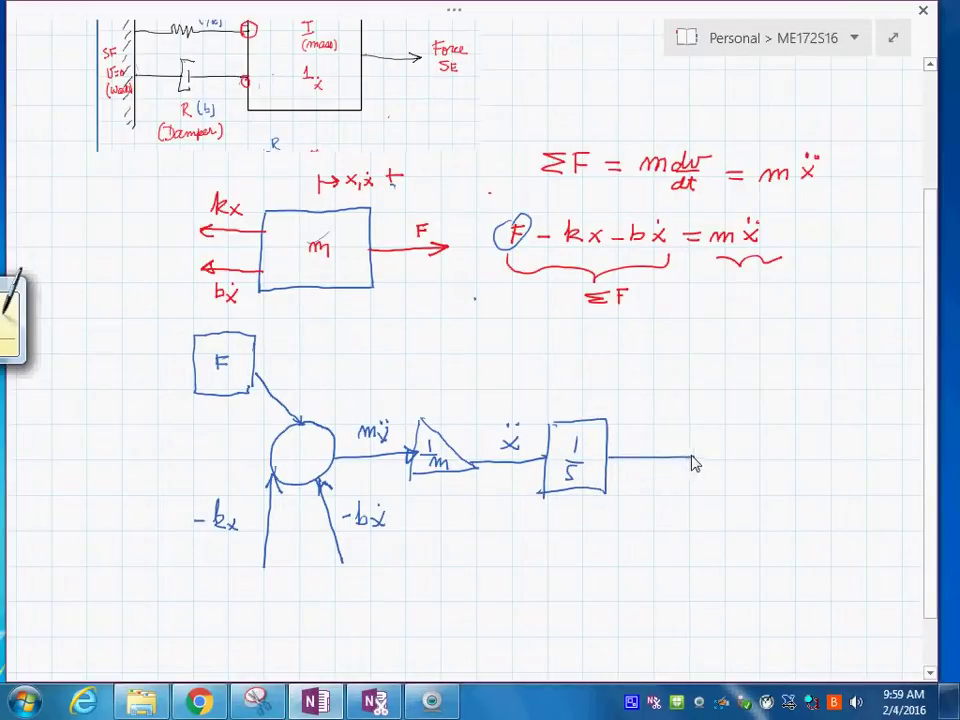
Label the first integrator's output ẋ and draw a second 1/s integrator block at the end of its line.
{"action": "mouse_move", "coordinate": [642, 435]}
{"action": "left_mouse_down"}
{"action": "mouse_move", "coordinate": [655, 449]}
{"action": "mouse_move", "coordinate": [642, 450]}
{"action": "mouse_move", "coordinate": [652, 428]}
{"action": "mouse_move", "coordinate": [691, 470]}
{"action": "mouse_move", "coordinate": [690, 492]}
{"action": "left_mouse_up"}
{"action": "mouse_move", "coordinate": [698, 430]}
{"action": "left_mouse_down"}
{"action": "mouse_move", "coordinate": [750, 432]}
{"action": "mouse_move", "coordinate": [746, 484]}
{"action": "mouse_move", "coordinate": [741, 499]}
{"action": "mouse_move", "coordinate": [690, 492]}
{"action": "left_mouse_up"}
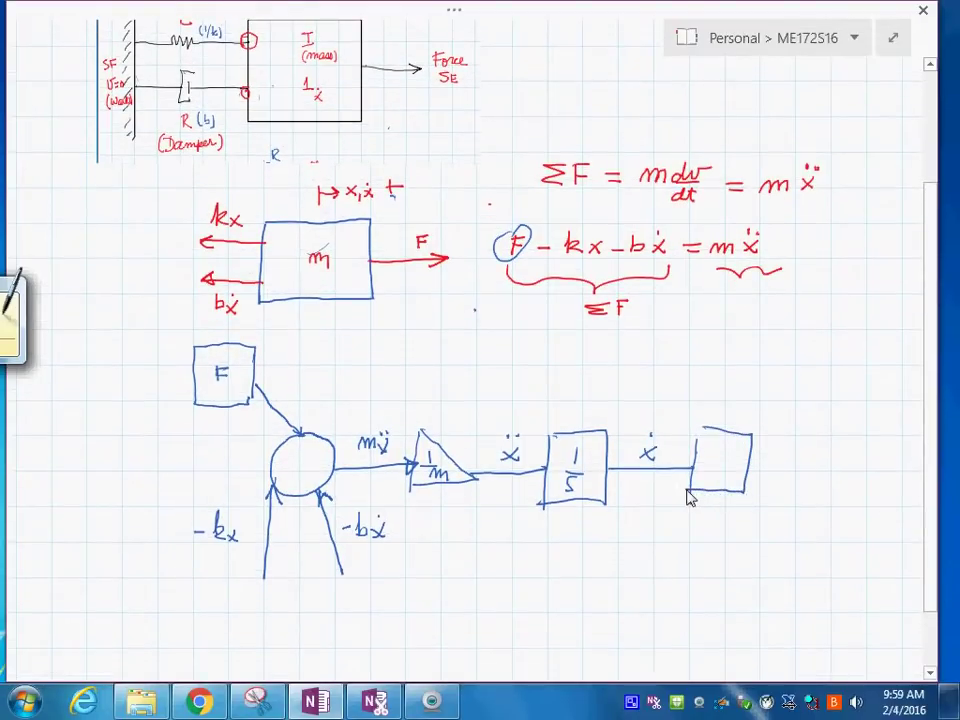
{"action": "left_click", "coordinate": [730, 449]}
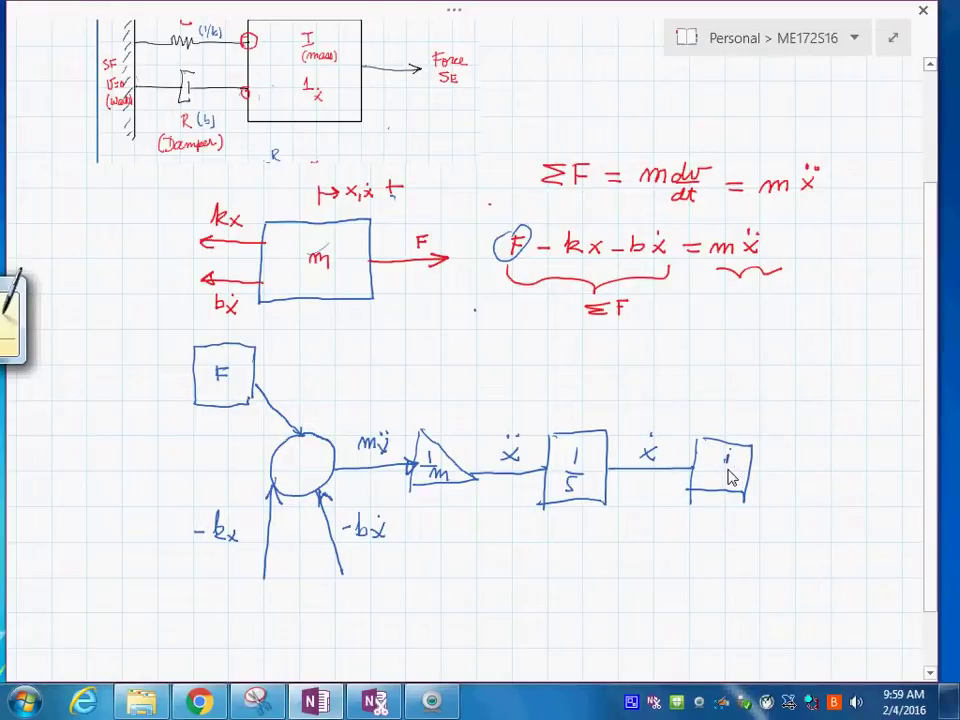
{"action": "mouse_move", "coordinate": [717, 471]}
{"action": "left_mouse_down"}
{"action": "mouse_move", "coordinate": [729, 474]}
{"action": "mouse_move", "coordinate": [713, 489]}
{"action": "left_mouse_up"}
{"action": "left_click", "coordinate": [731, 459]}
Draw an output line labelled x from the second integrator to a scope block.
{"action": "mouse_move", "coordinate": [752, 470]}
{"action": "left_mouse_down"}
{"action": "mouse_move", "coordinate": [821, 475]}
{"action": "mouse_move", "coordinate": [798, 462]}
{"action": "left_mouse_up"}
{"action": "mouse_move", "coordinate": [797, 450]}
{"action": "left_mouse_down"}
{"action": "mouse_move", "coordinate": [786, 462]}
{"action": "mouse_move", "coordinate": [821, 494]}
{"action": "left_mouse_up"}
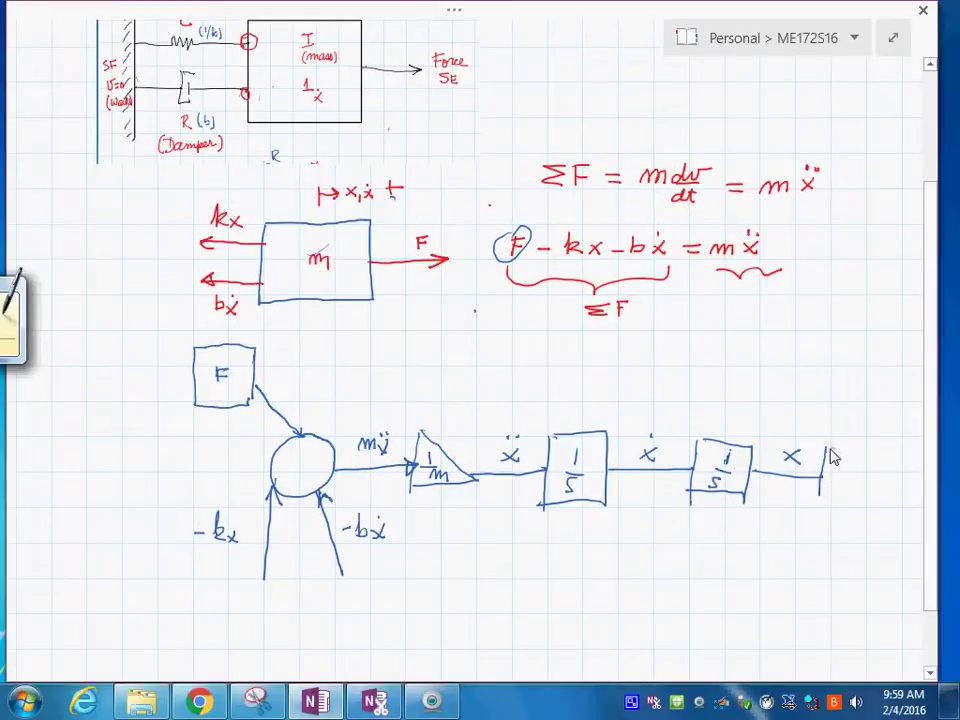
{"action": "mouse_move", "coordinate": [826, 450]}
{"action": "left_mouse_down"}
{"action": "mouse_move", "coordinate": [876, 452]}
{"action": "mouse_move", "coordinate": [868, 517]}
{"action": "mouse_move", "coordinate": [816, 502]}
{"action": "mouse_move", "coordinate": [860, 489]}
{"action": "left_mouse_up"}
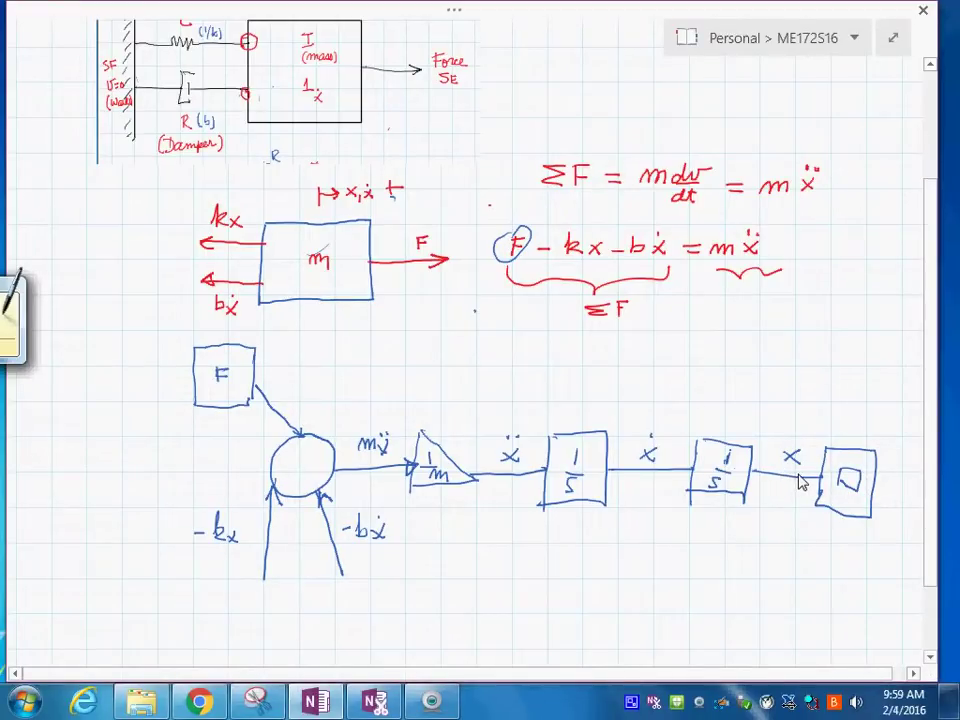
Draw feedback paths to the summing circle, from ẋ through a b gain triangle and from x through a k gain triangle.
{"action": "scroll", "coordinate": [935, 548], "scroll_direction": "down", "scroll_amount": 1}
{"action": "scroll", "coordinate": [935, 548], "scroll_direction": "down", "scroll_amount": 2}
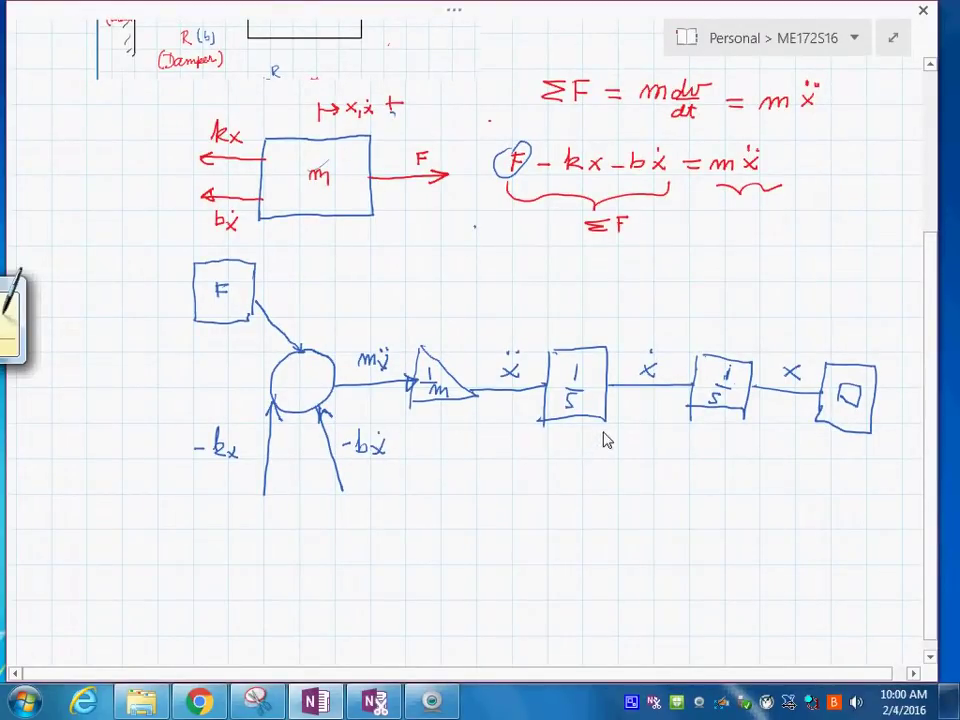
{"action": "mouse_move", "coordinate": [649, 395]}
{"action": "left_mouse_down"}
{"action": "mouse_move", "coordinate": [635, 492]}
{"action": "mouse_move", "coordinate": [506, 493]}
{"action": "mouse_move", "coordinate": [493, 448]}
{"action": "mouse_move", "coordinate": [435, 497]}
{"action": "mouse_move", "coordinate": [504, 540]}
{"action": "mouse_move", "coordinate": [506, 498]}
{"action": "mouse_move", "coordinate": [480, 486]}
{"action": "mouse_move", "coordinate": [346, 492]}
{"action": "left_mouse_up"}
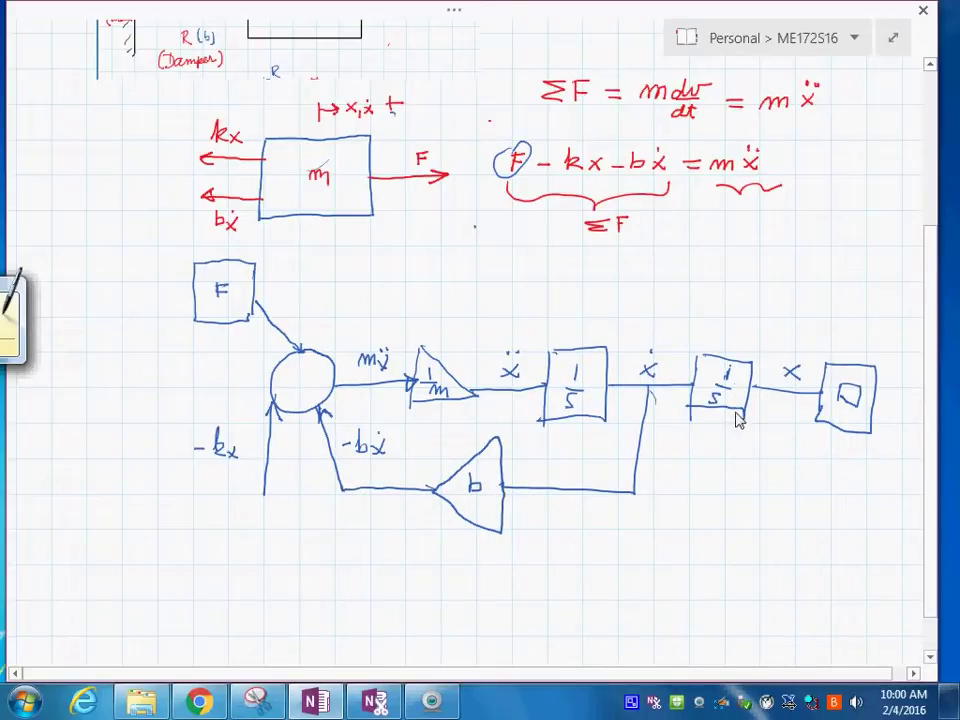
{"action": "mouse_move", "coordinate": [784, 397]}
{"action": "left_mouse_down"}
{"action": "mouse_move", "coordinate": [763, 582]}
{"action": "mouse_move", "coordinate": [616, 569]}
{"action": "mouse_move", "coordinate": [615, 525]}
{"action": "mouse_move", "coordinate": [548, 578]}
{"action": "mouse_move", "coordinate": [614, 613]}
{"action": "mouse_move", "coordinate": [620, 567]}
{"action": "mouse_move", "coordinate": [592, 587]}
{"action": "mouse_move", "coordinate": [599, 593]}
{"action": "mouse_move", "coordinate": [289, 567]}
{"action": "mouse_move", "coordinate": [266, 517]}
{"action": "mouse_move", "coordinate": [266, 575]}
{"action": "mouse_move", "coordinate": [265, 500]}
{"action": "mouse_move", "coordinate": [264, 569]}
{"action": "mouse_move", "coordinate": [281, 576]}
{"action": "mouse_move", "coordinate": [547, 585]}
{"action": "left_mouse_up"}
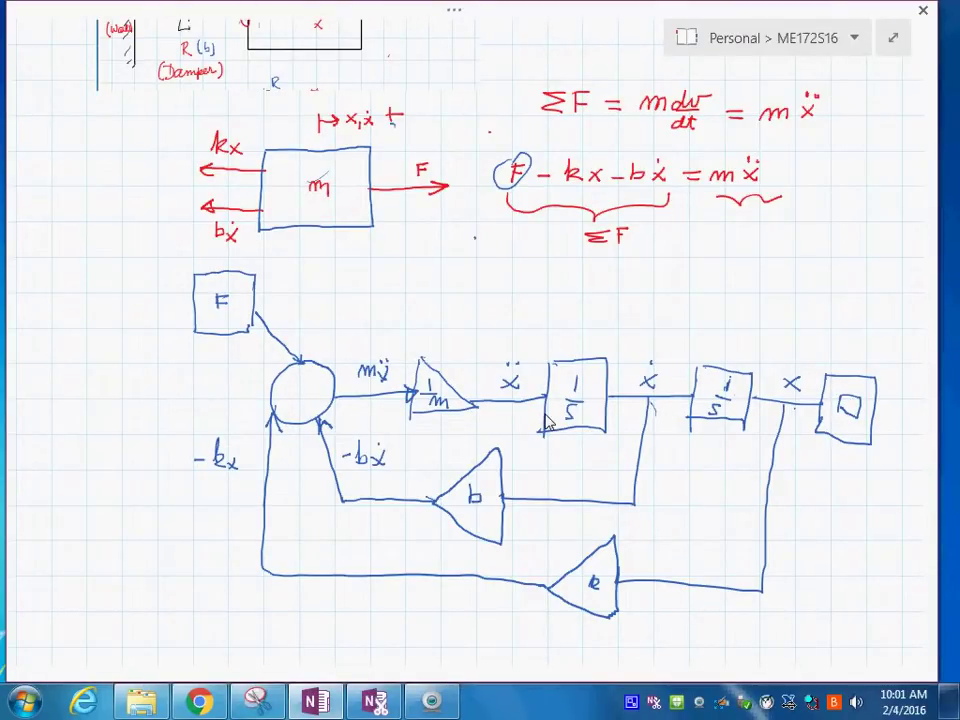
Exit the notebook's full-page view and shrink its window to about half the desktop's width with the whole block diagram in view.
{"action": "scroll", "coordinate": [896, 37], "scroll_direction": "up", "scroll_amount": 2}
{"action": "left_click", "coordinate": [896, 37]}
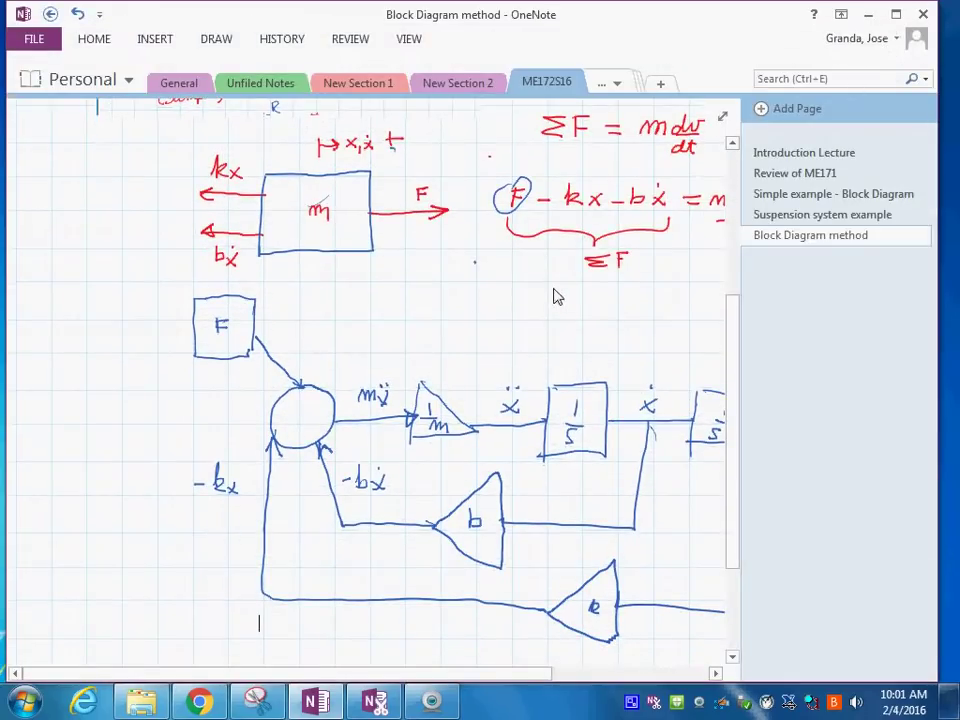
{"action": "scroll", "coordinate": [283, 445], "scroll_direction": "down", "scroll_amount": 5}
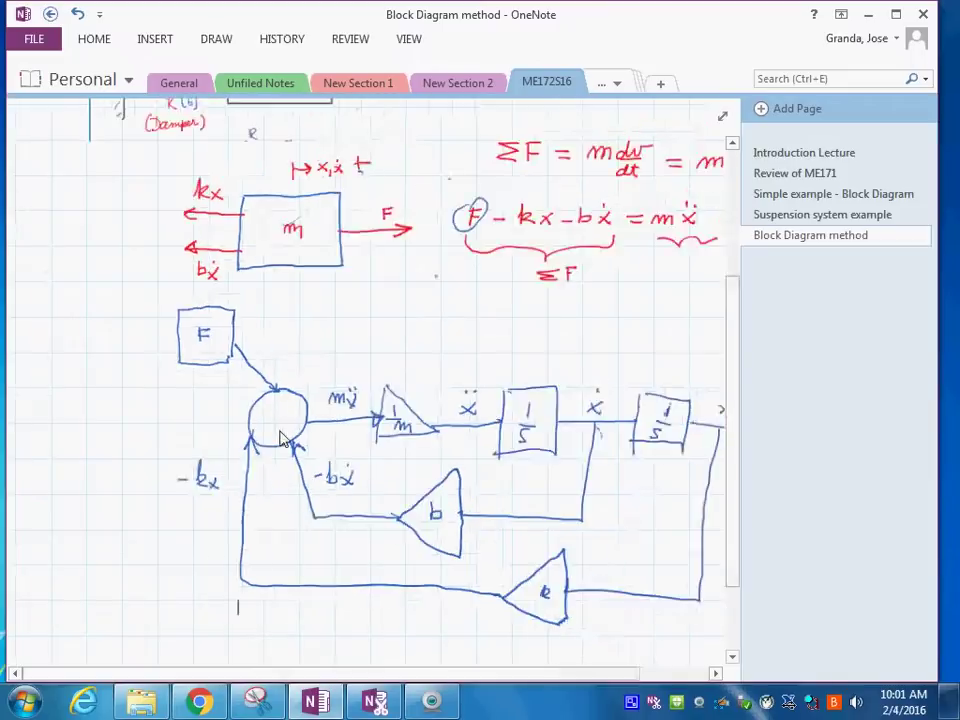
{"action": "scroll", "coordinate": [283, 438], "scroll_direction": "up", "scroll_amount": 2}
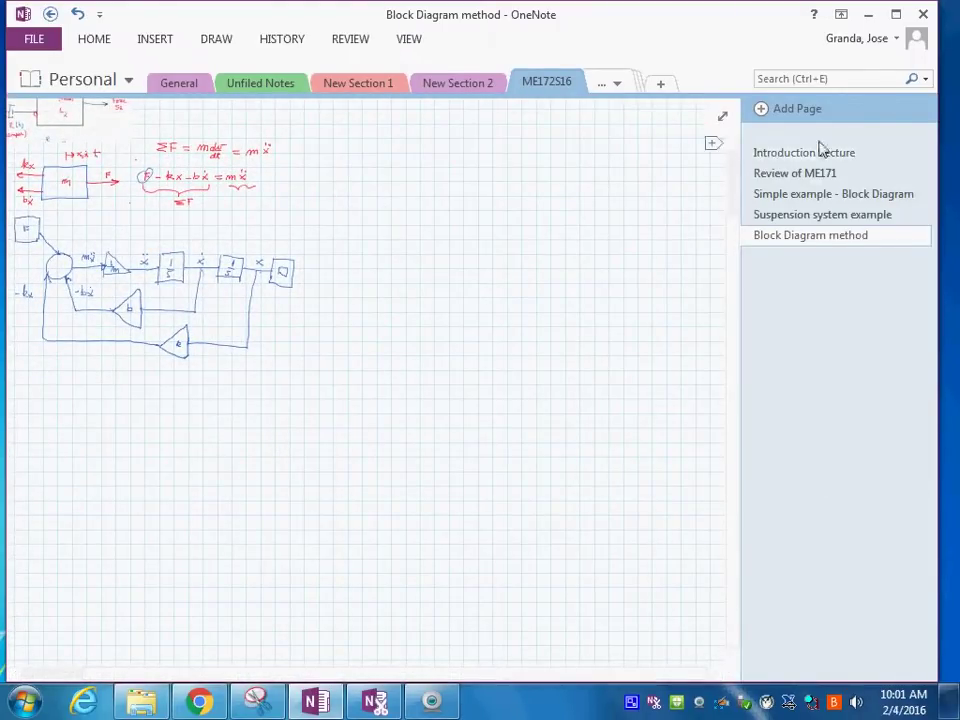
{"action": "left_click", "coordinate": [900, 15]}
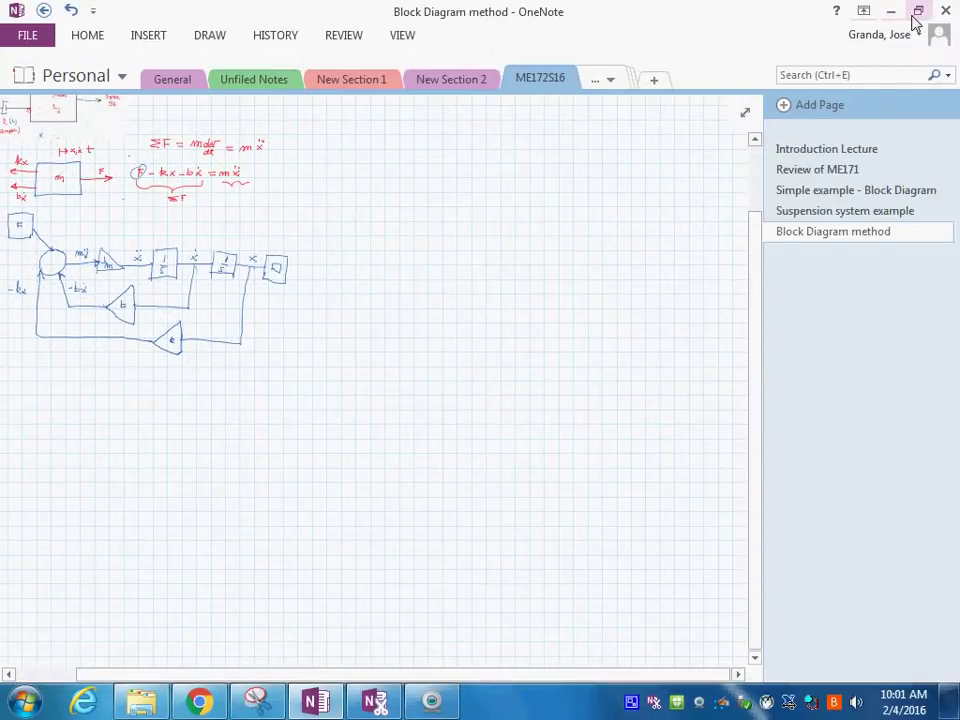
{"action": "left_click", "coordinate": [915, 11]}
{"action": "left_click_drag", "start_coordinate": [812, 12], "coordinate": [536, 66]}
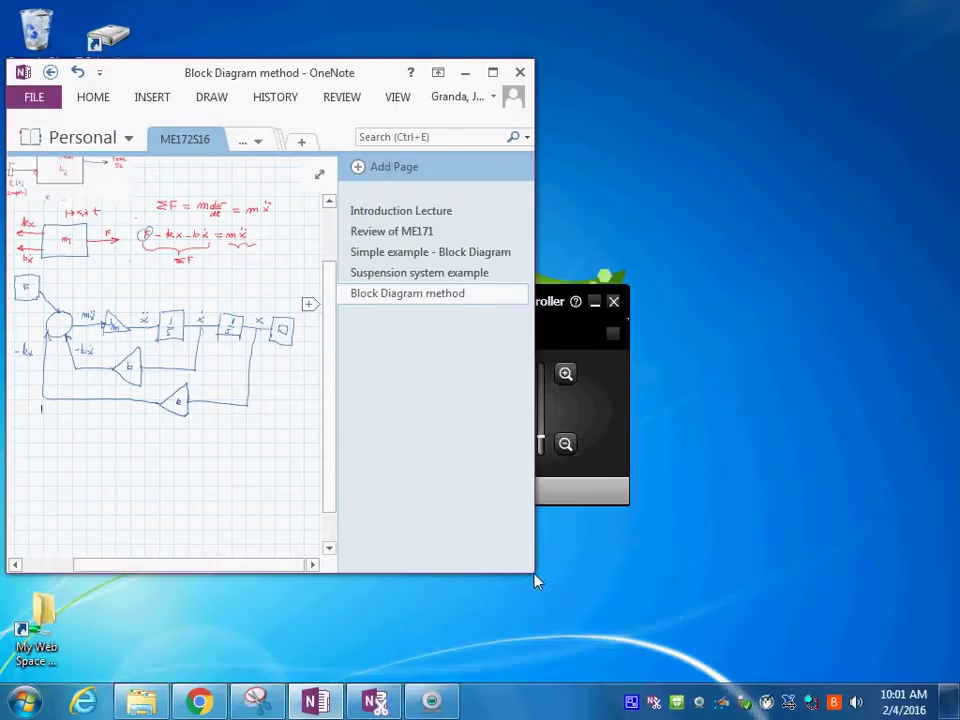
{"action": "left_click_drag", "start_coordinate": [537, 581], "coordinate": [534, 574]}
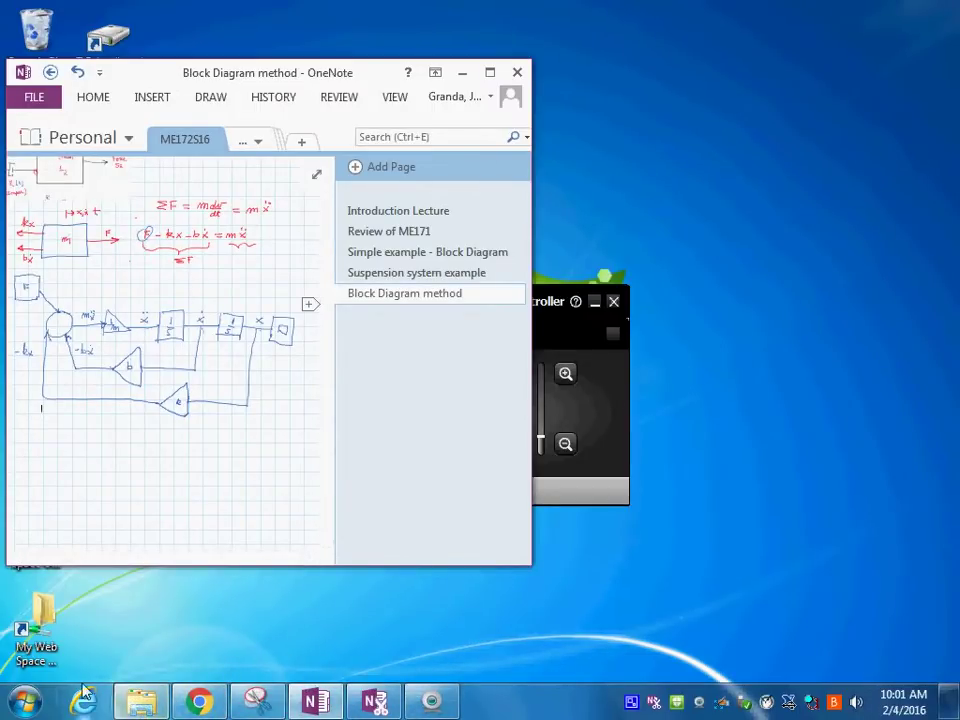
Launch MATLAB R2015a from the installed programs.
{"action": "left_click", "coordinate": [27, 706]}
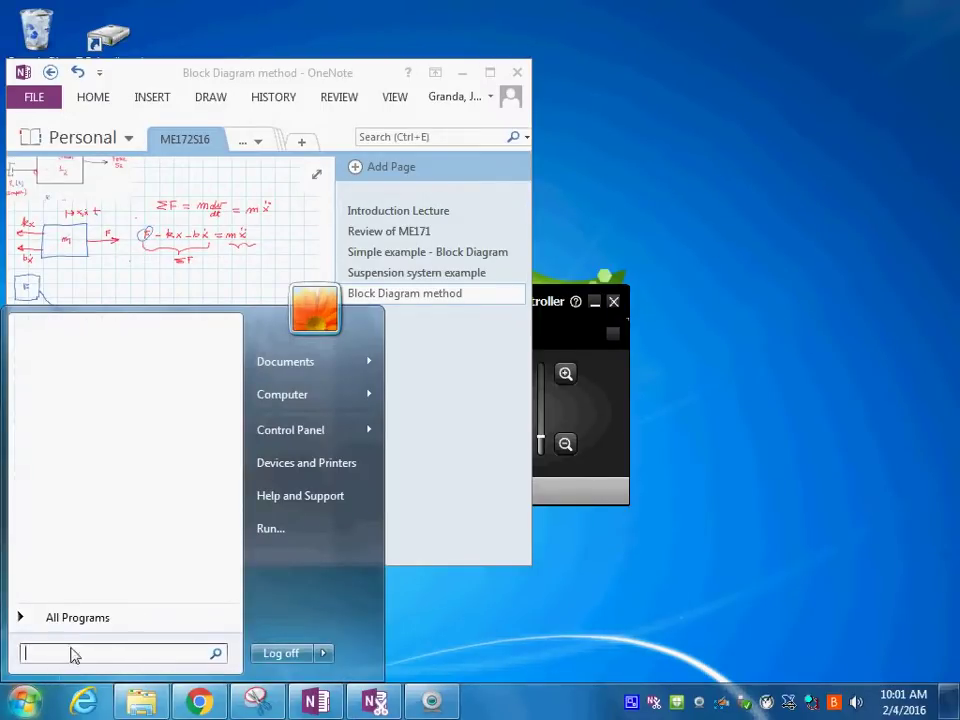
{"action": "left_click", "coordinate": [80, 618]}
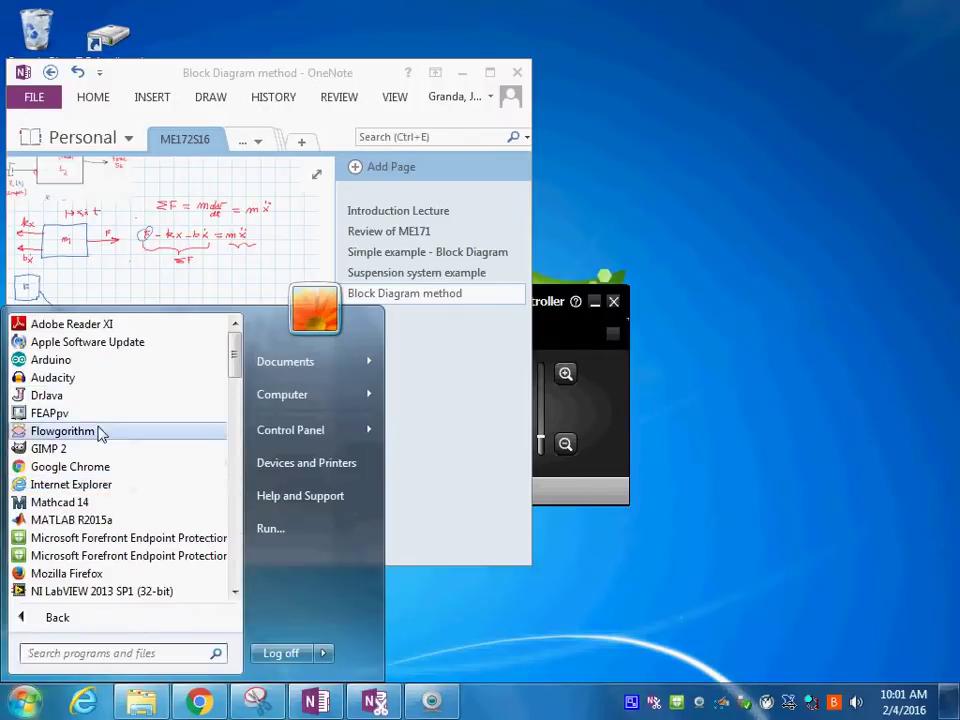
{"action": "scroll", "coordinate": [99, 433], "scroll_direction": "down", "scroll_amount": 2}
{"action": "scroll", "coordinate": [99, 435], "scroll_direction": "down", "scroll_amount": 3}
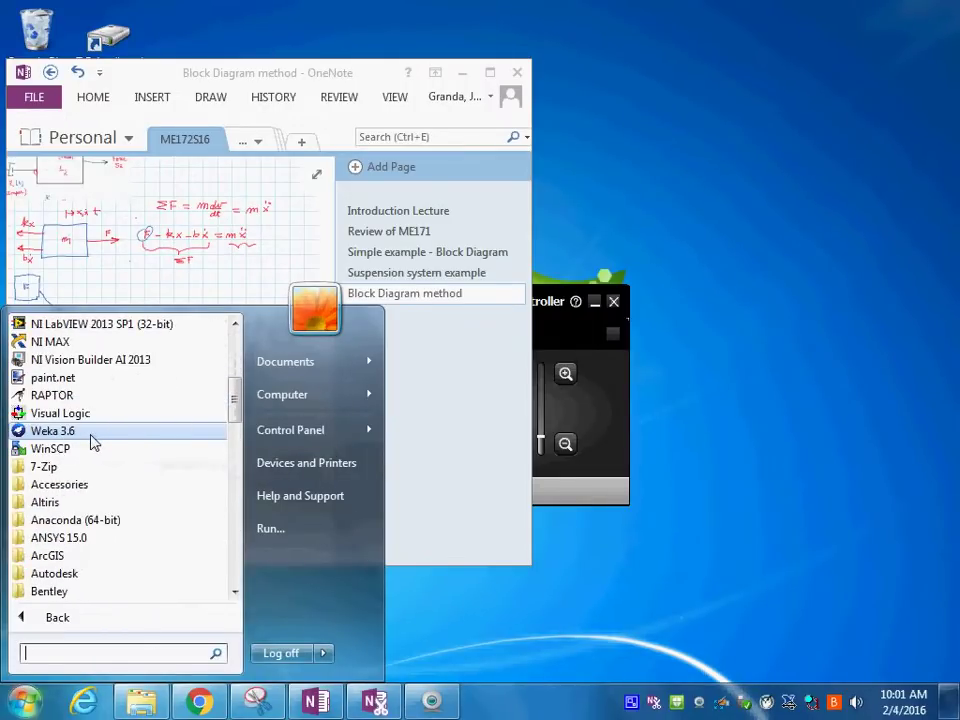
{"action": "scroll", "coordinate": [93, 441], "scroll_direction": "up", "scroll_amount": 3}
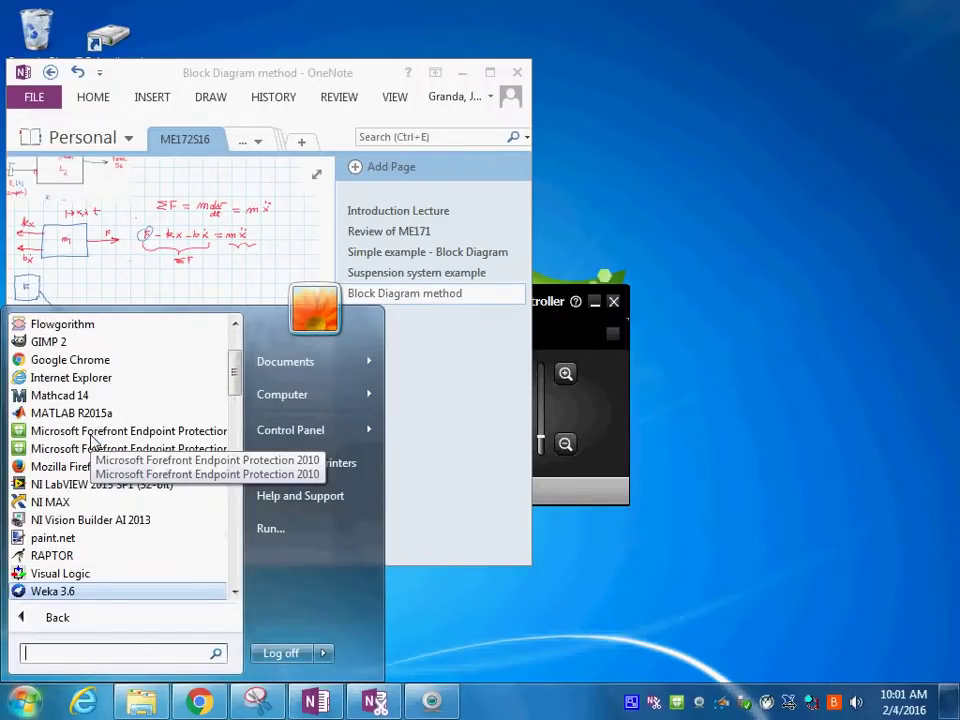
{"action": "scroll", "coordinate": [93, 441], "scroll_direction": "down", "scroll_amount": 3}
{"action": "scroll", "coordinate": [93, 441], "scroll_direction": "down", "scroll_amount": 6}
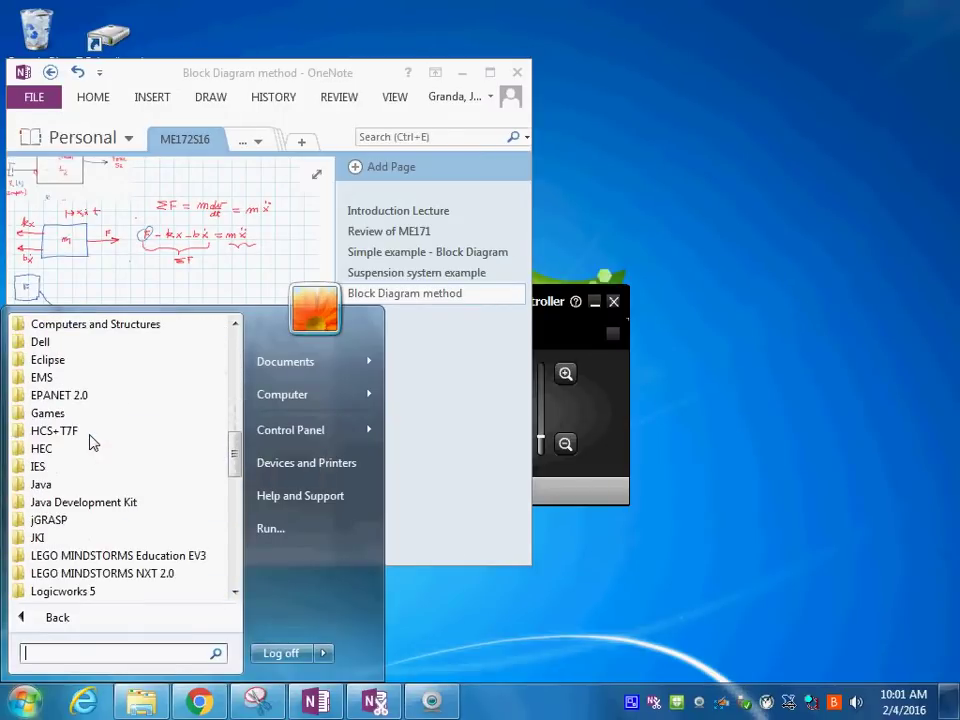
{"action": "scroll", "coordinate": [90, 440], "scroll_direction": "down", "scroll_amount": 4}
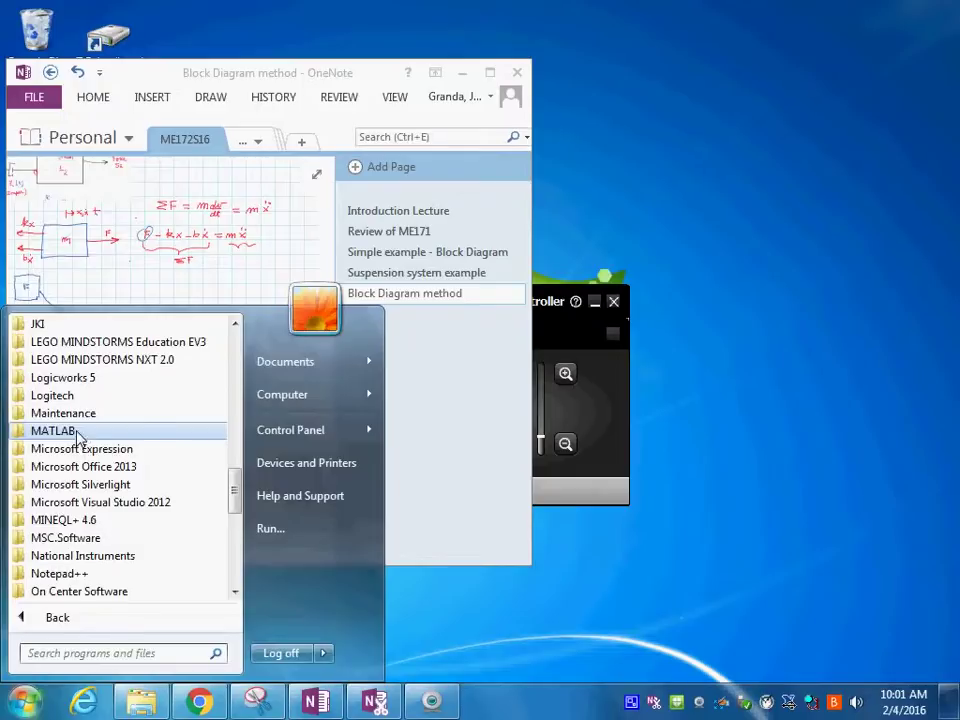
{"action": "left_click", "coordinate": [79, 439]}
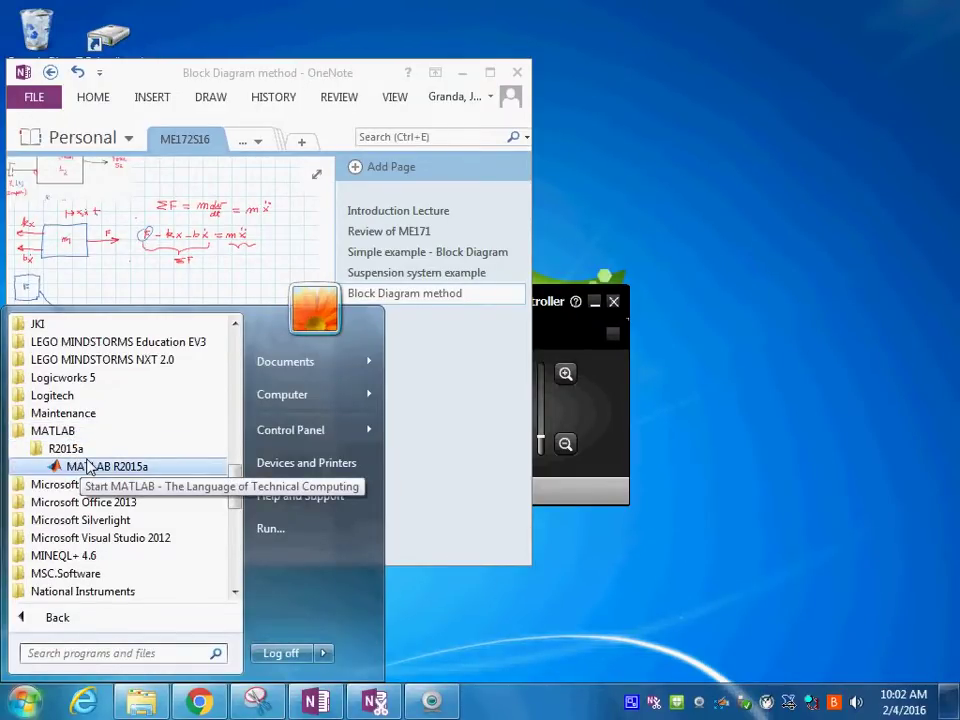
{"action": "left_click", "coordinate": [90, 467]}
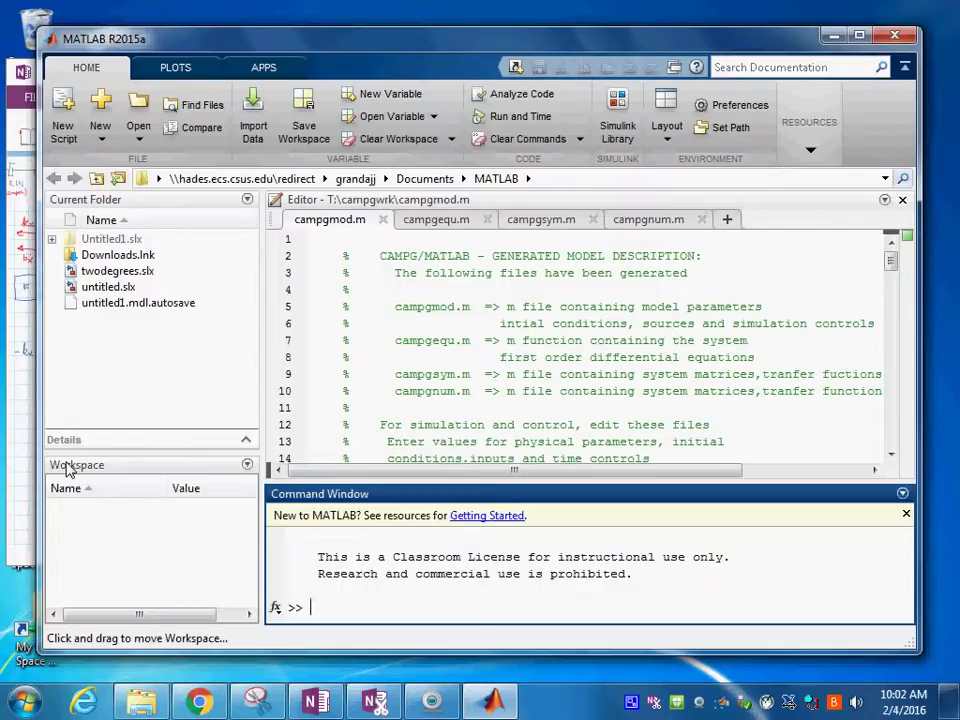
Run the simulink command in MATLAB to open the Simulink Library Browser, moving the MATLAB window aside.
{"action": "type", "text": "simulink"}
{"action": "key", "text": "Return"}
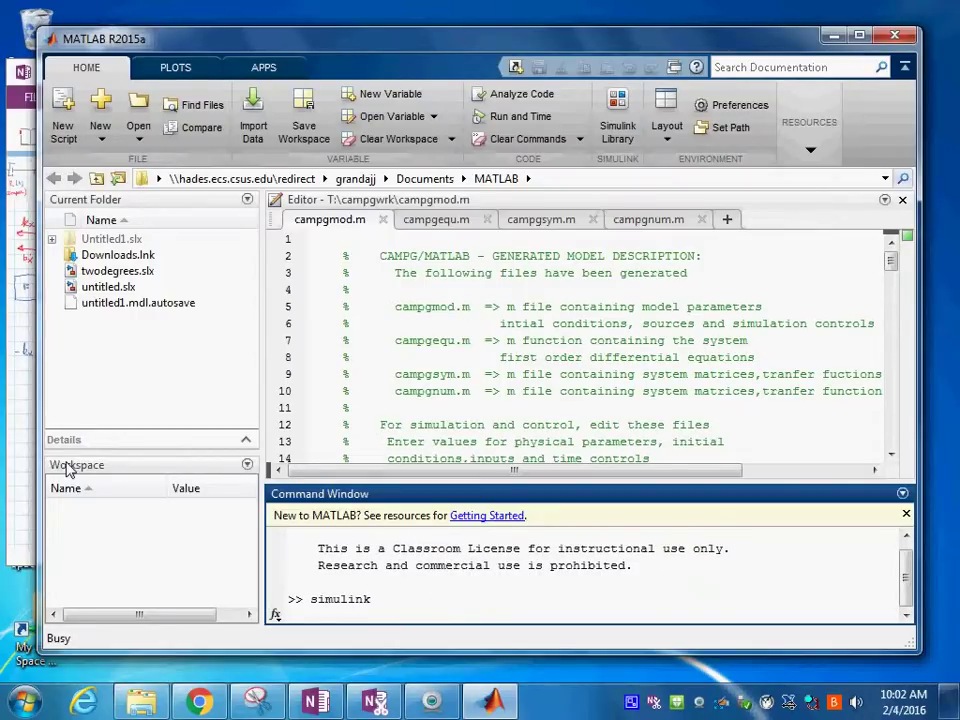
{"action": "left_click_drag", "start_coordinate": [218, 46], "coordinate": [297, 68]}
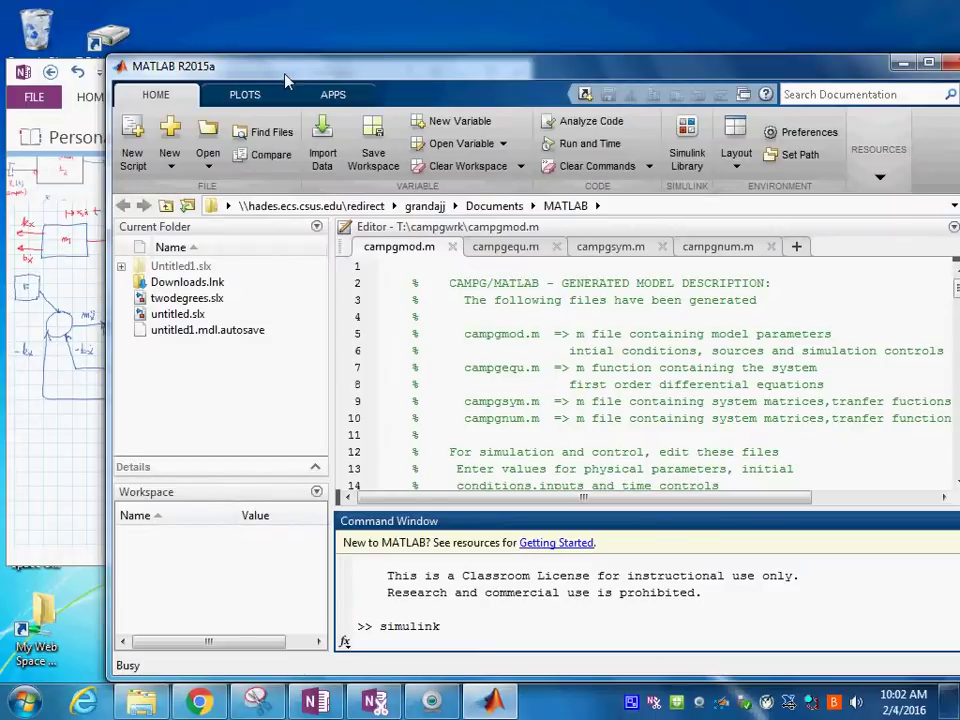
{"action": "left_click_drag", "start_coordinate": [784, 75], "coordinate": [668, 37]}
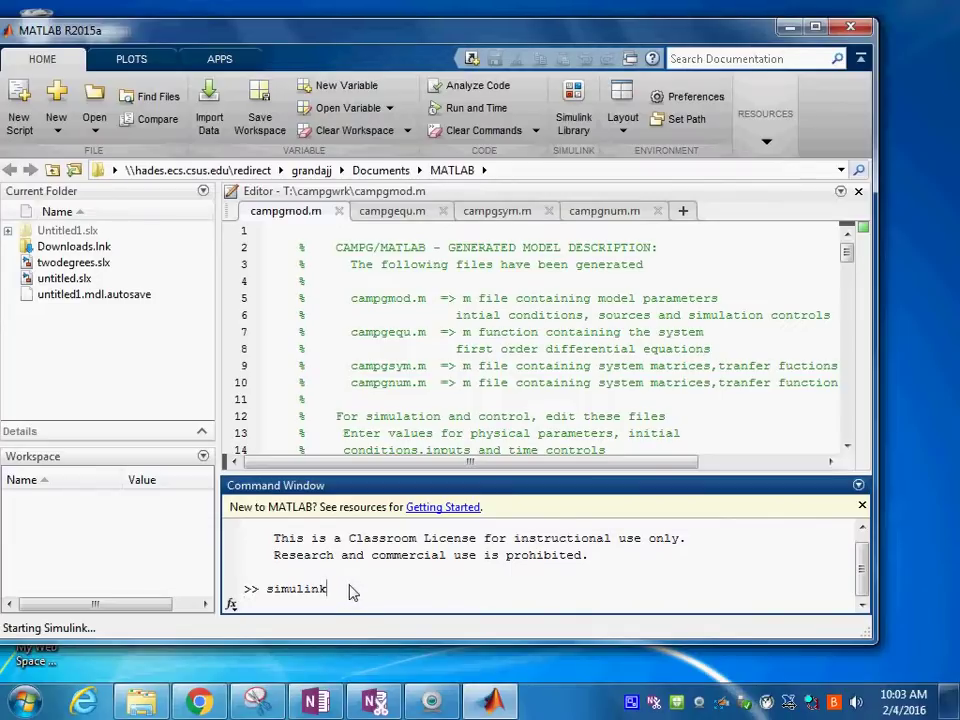
{"action": "key", "text": "Return"}
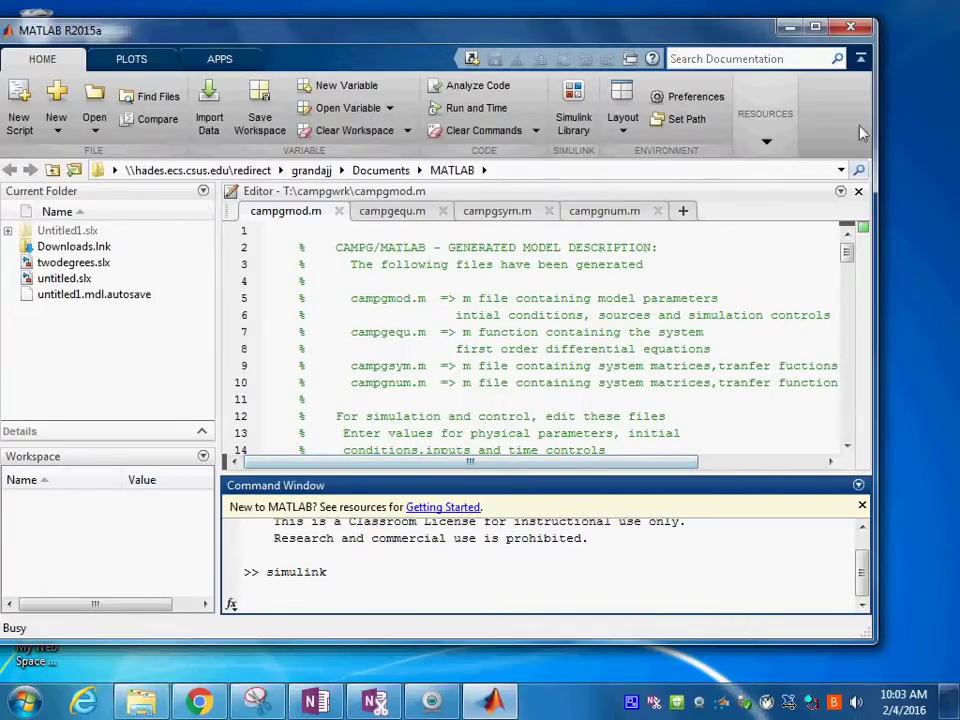
{"action": "left_click_drag", "start_coordinate": [724, 42], "coordinate": [810, 62]}
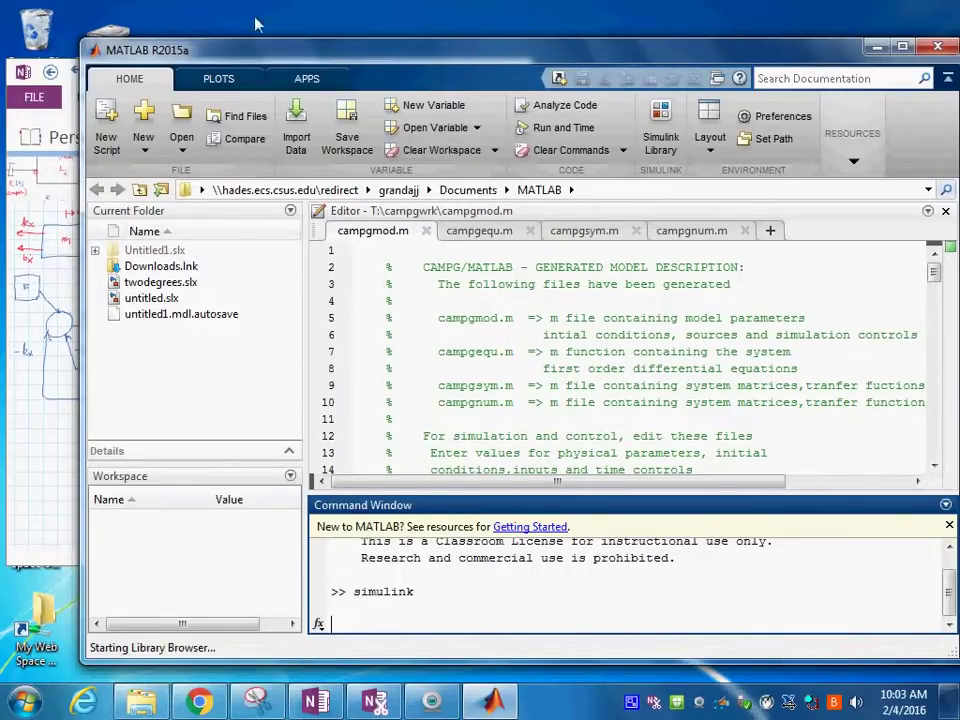
{"action": "left_click", "coordinate": [67, 110]}
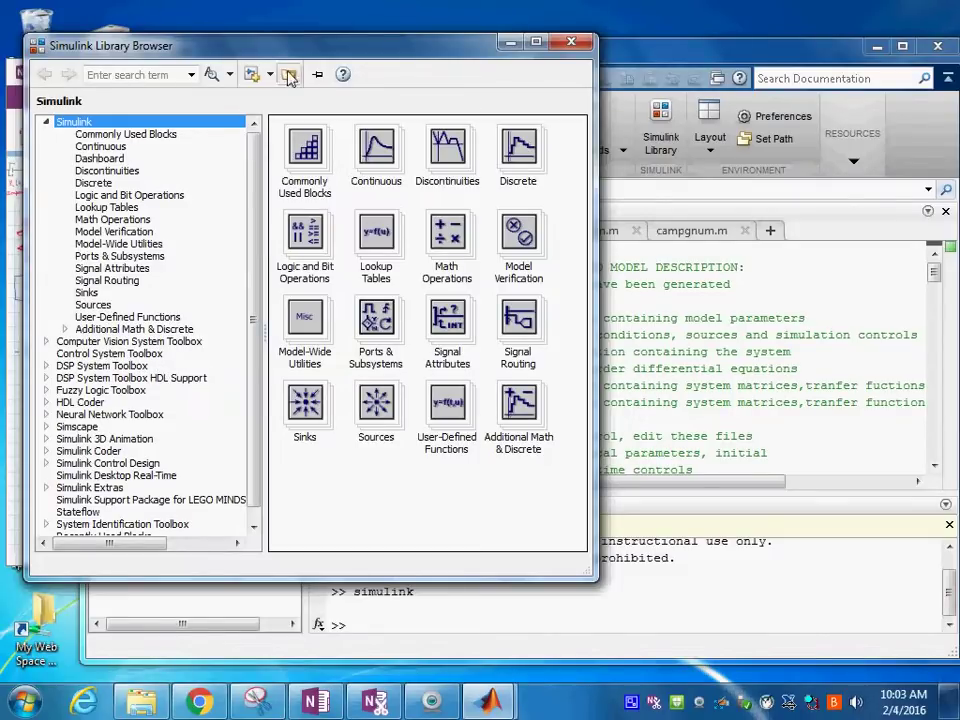
Create a new blank Simulink model and arrange it beside the Library Browser showing the Commonly Used Blocks.
{"action": "left_click", "coordinate": [257, 77]}
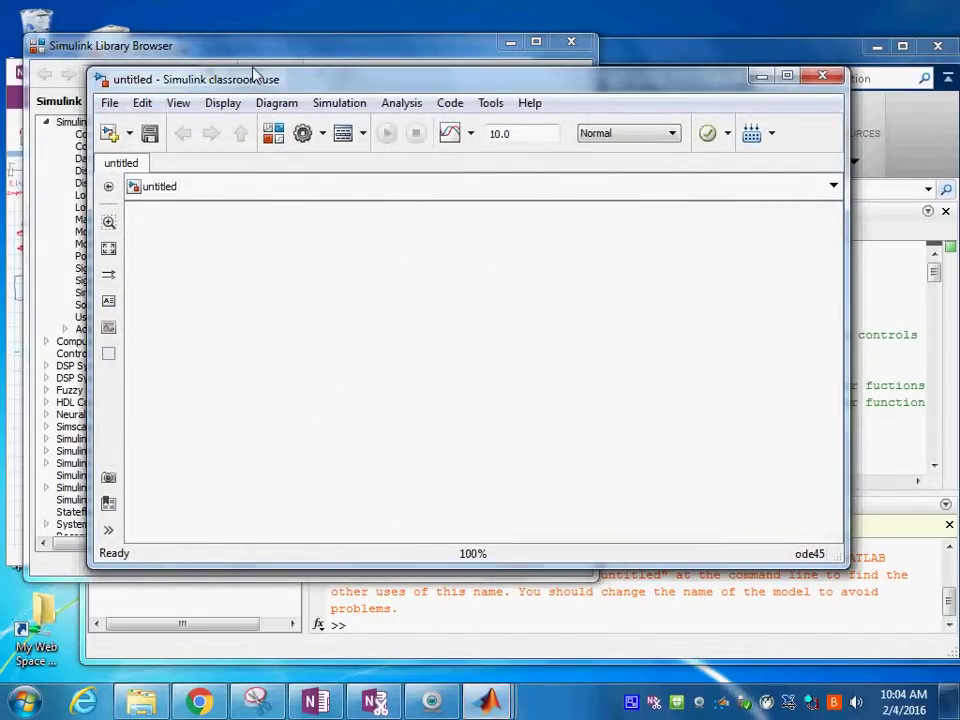
{"action": "left_click_drag", "start_coordinate": [258, 82], "coordinate": [404, 70]}
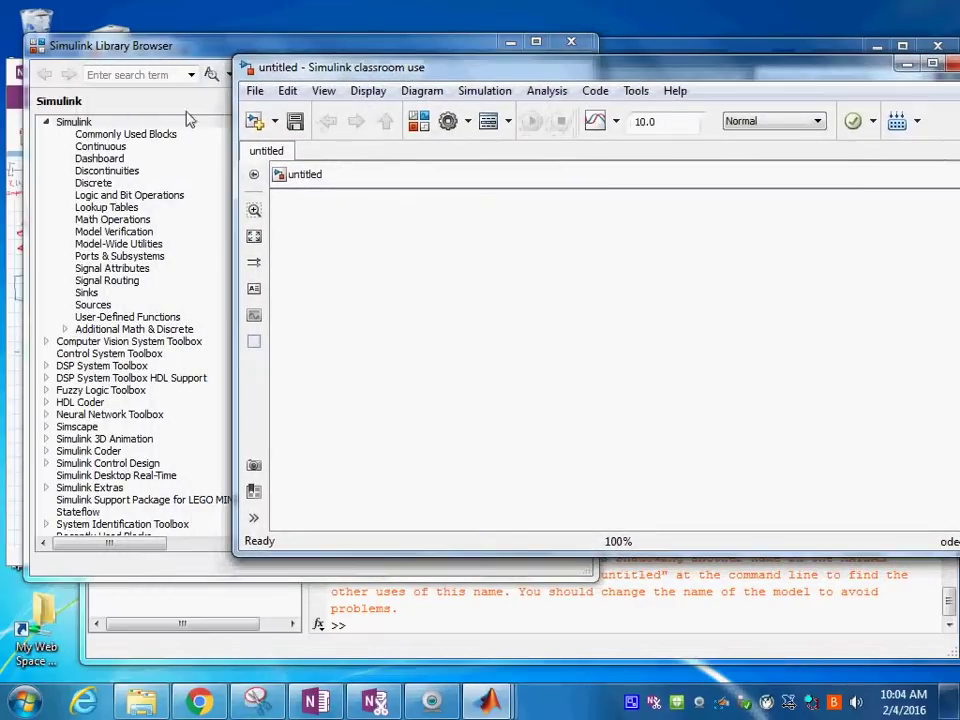
{"action": "left_click", "coordinate": [158, 139]}
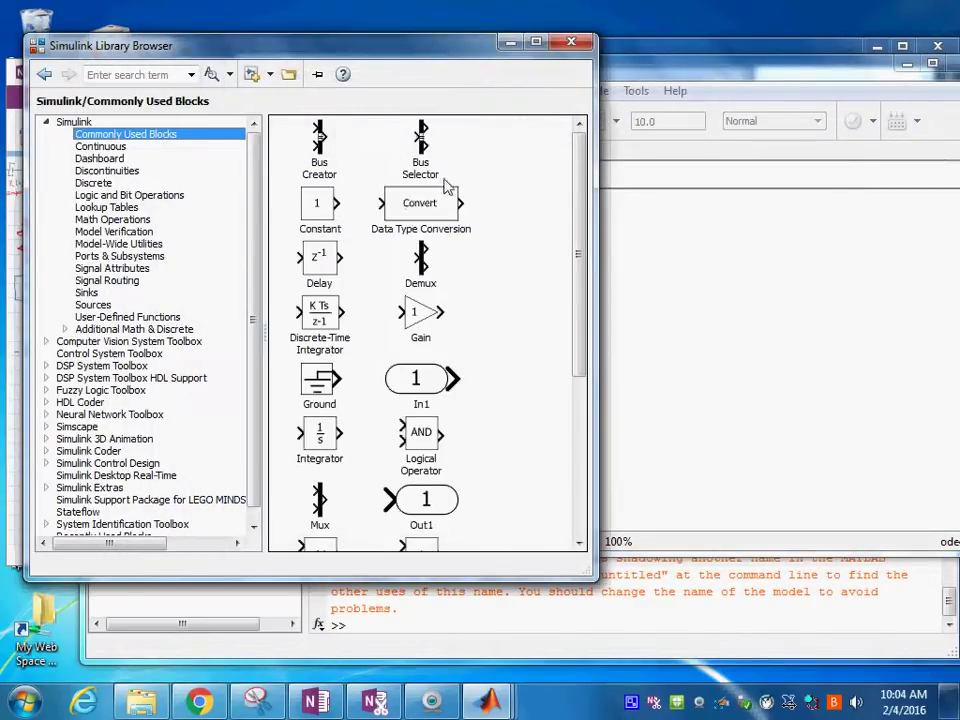
{"action": "left_click_drag", "start_coordinate": [355, 50], "coordinate": [248, 50]}
{"action": "left_click_drag", "start_coordinate": [548, 77], "coordinate": [753, 95]}
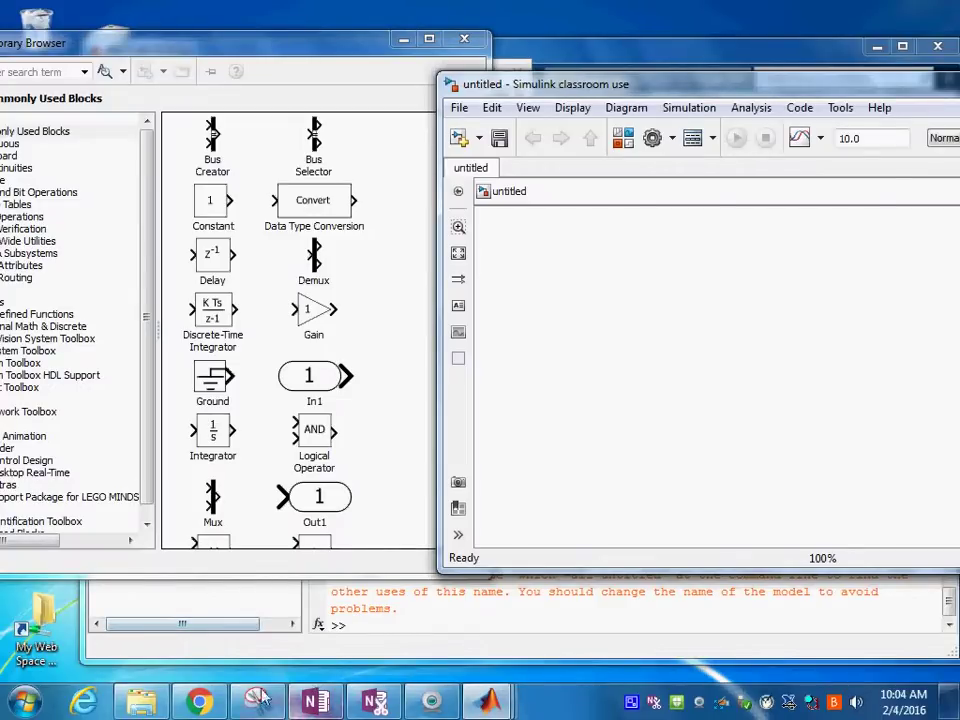
Check the hand-drawn block diagram in OneNote and add three Gain blocks, one below another, to the Simulink model.
{"action": "left_click", "coordinate": [316, 701]}
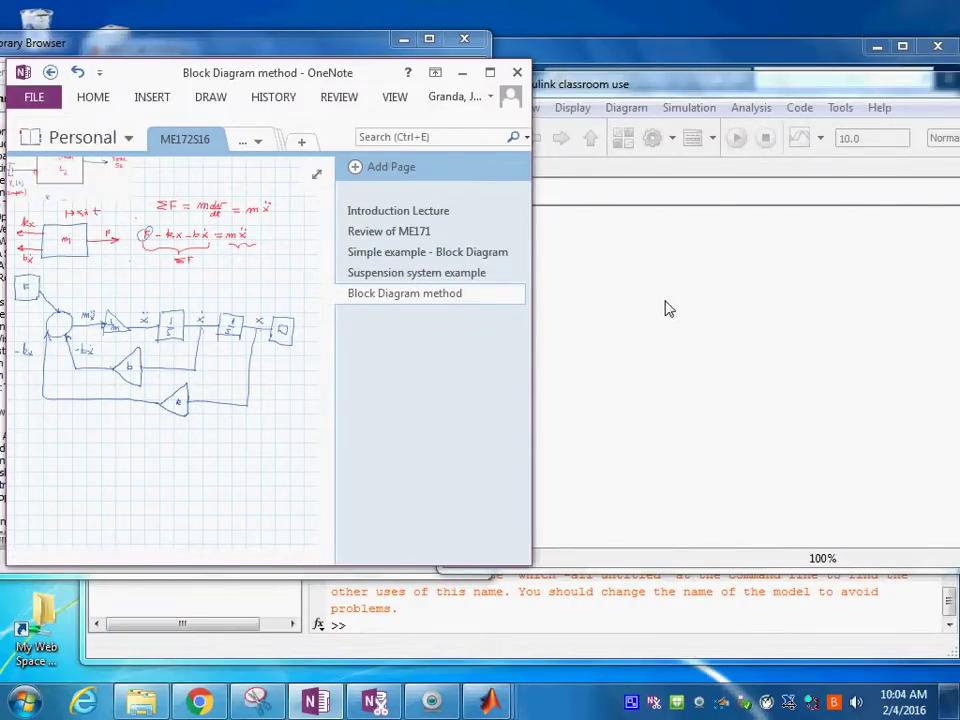
{"action": "left_click", "coordinate": [464, 76]}
{"action": "left_click_drag", "start_coordinate": [324, 314], "coordinate": [580, 270]}
{"action": "left_click", "coordinate": [305, 314]}
{"action": "left_click_drag", "start_coordinate": [305, 314], "coordinate": [604, 316]}
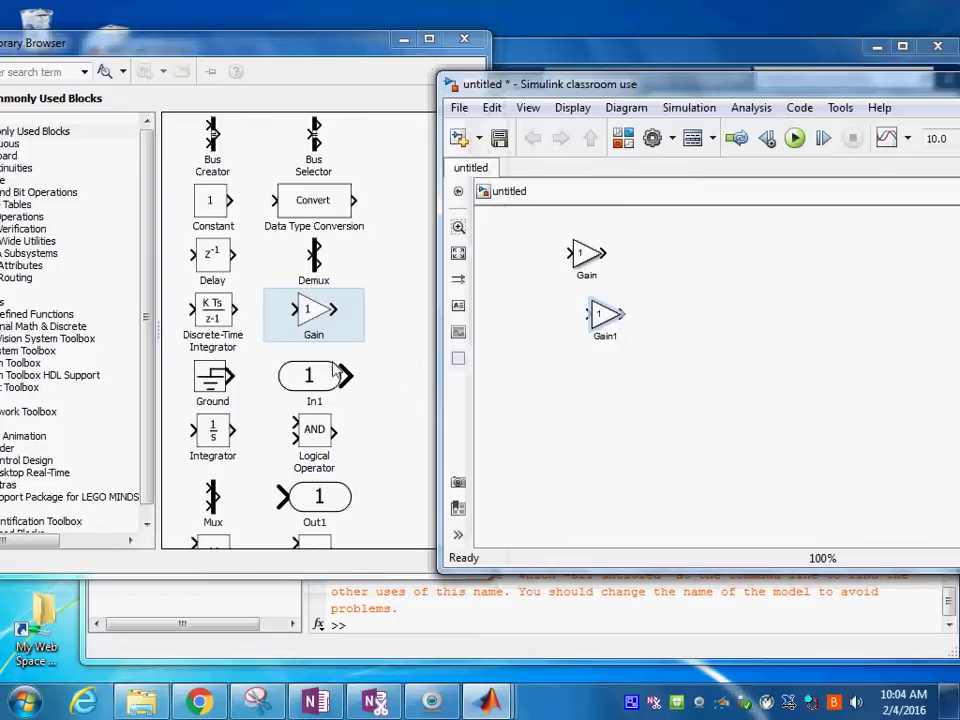
{"action": "left_click_drag", "start_coordinate": [300, 320], "coordinate": [597, 370]}
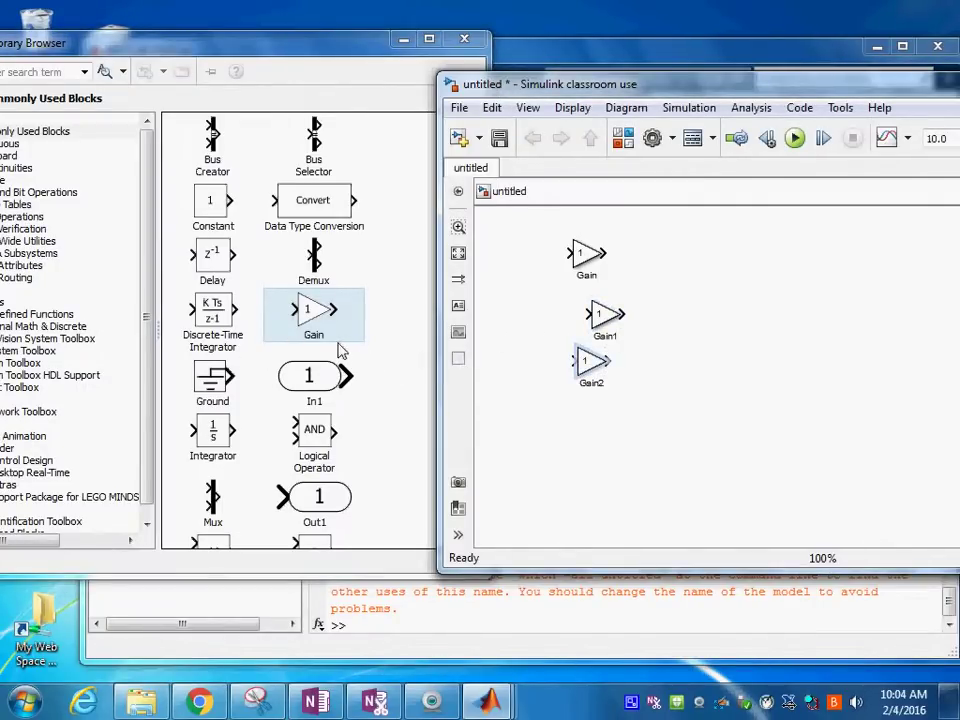
Add a Constant block to the model, ahead of the first Gain block.
{"action": "left_click", "coordinate": [377, 342]}
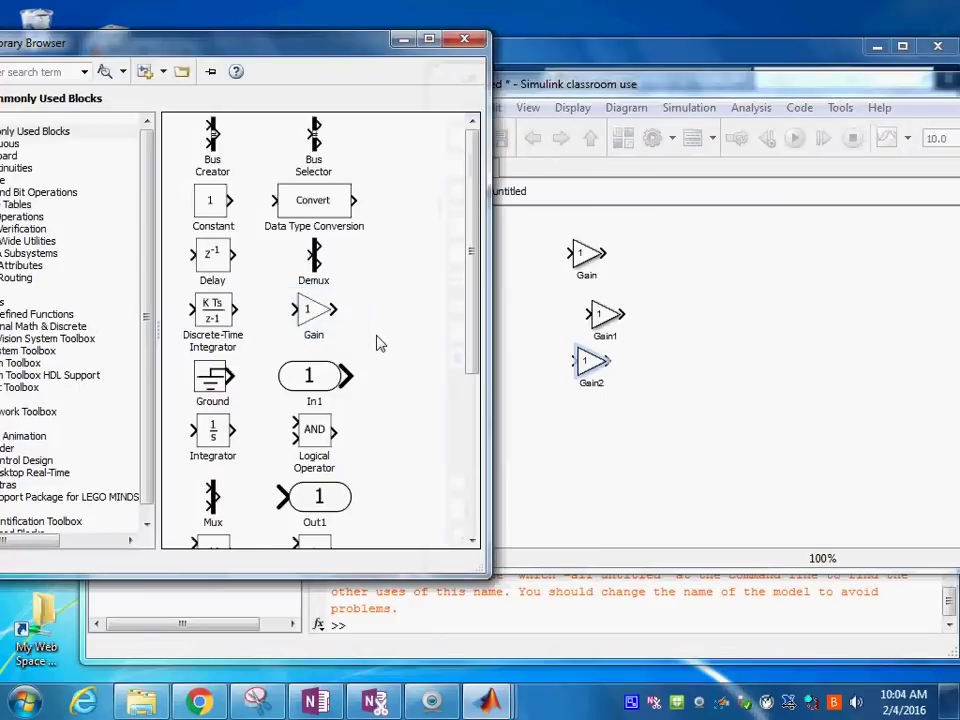
{"action": "scroll", "coordinate": [377, 342], "scroll_direction": "down", "scroll_amount": 3}
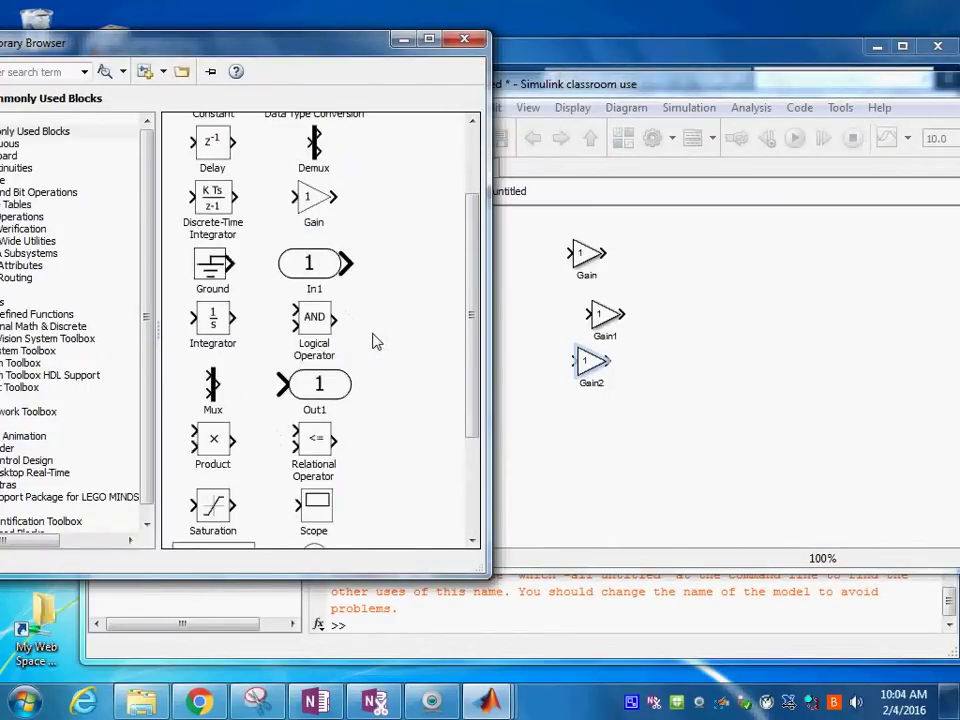
{"action": "scroll", "coordinate": [377, 342], "scroll_direction": "down", "scroll_amount": 4}
{"action": "scroll", "coordinate": [377, 342], "scroll_direction": "up", "scroll_amount": 7}
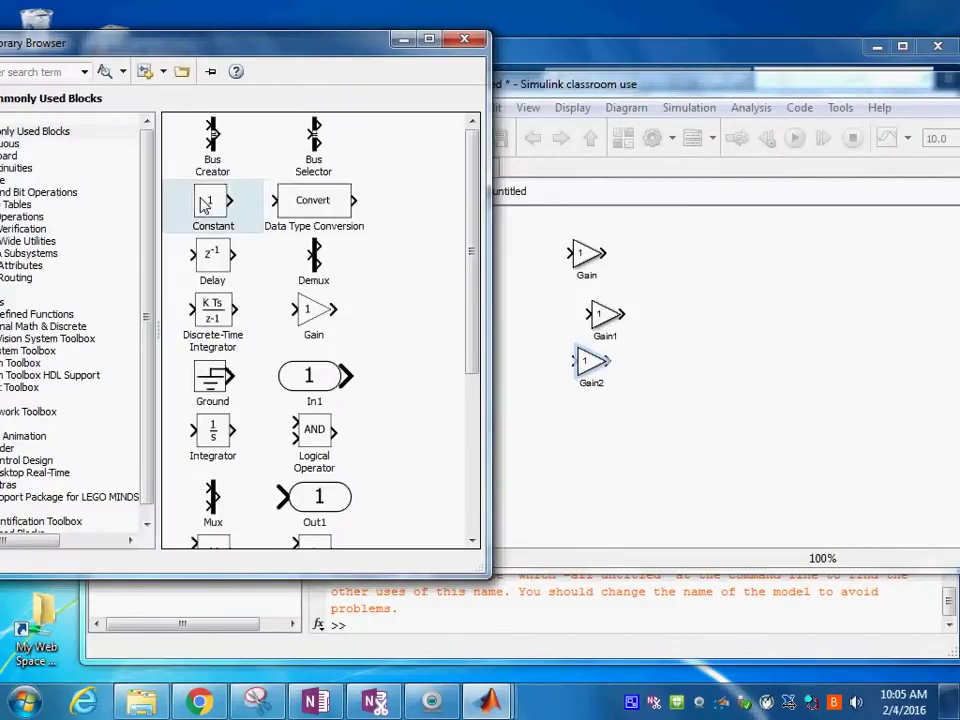
{"action": "left_click_drag", "start_coordinate": [370, 236], "coordinate": [512, 243]}
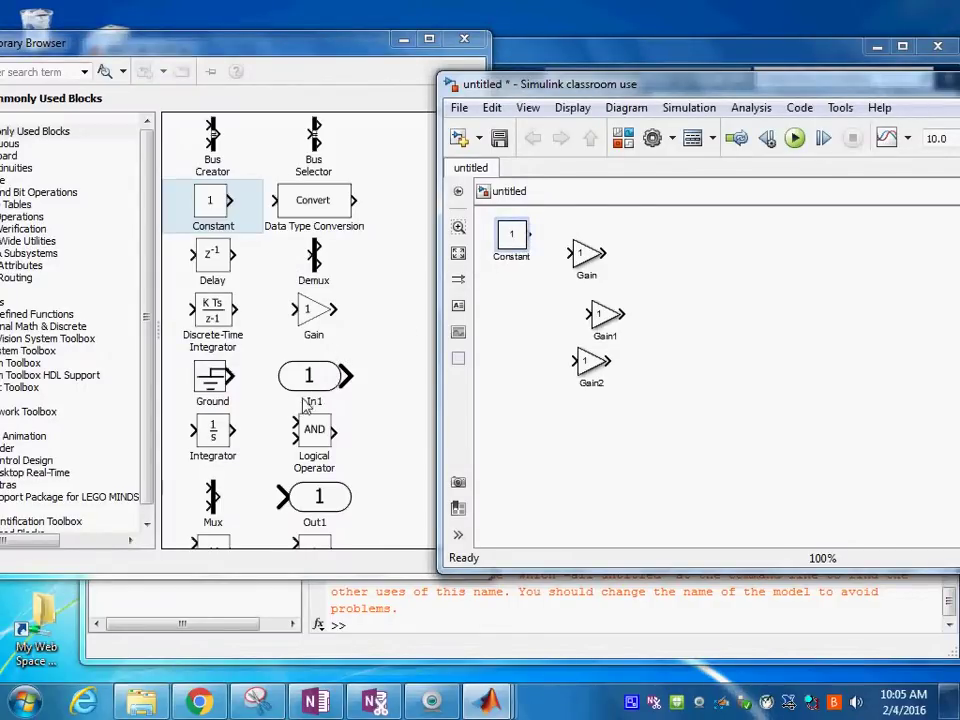
Add two Integrator blocks in a row after the first Gain, followed by a Scope block at the end.
{"action": "left_click", "coordinate": [380, 389]}
{"action": "left_click_drag", "start_coordinate": [229, 424], "coordinate": [716, 266]}
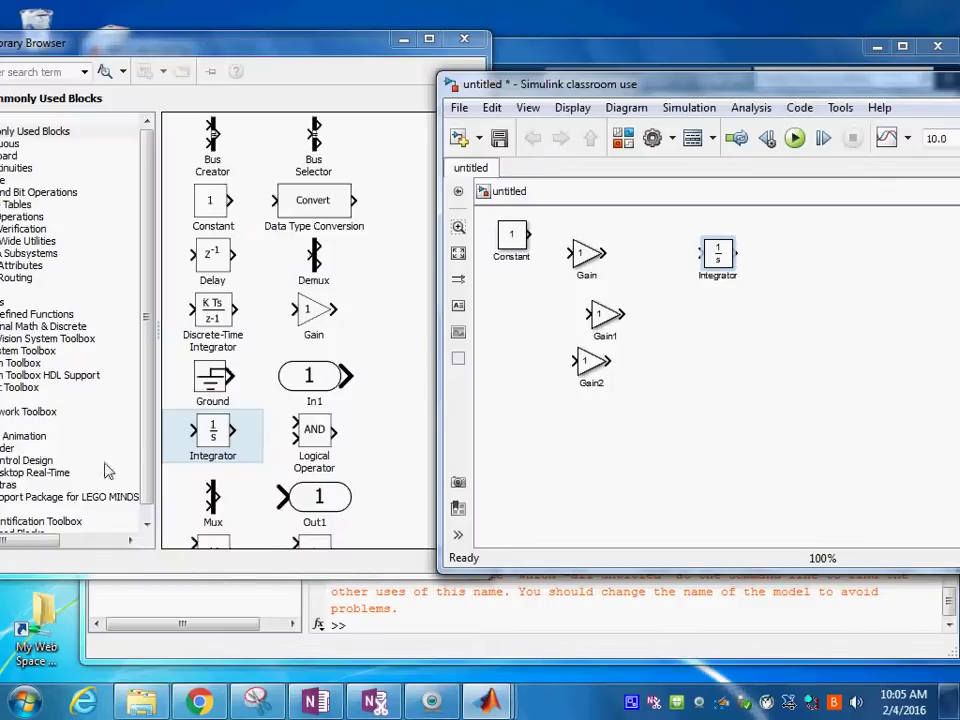
{"action": "left_click", "coordinate": [215, 432]}
{"action": "left_click_drag", "start_coordinate": [215, 432], "coordinate": [793, 255]}
{"action": "left_click", "coordinate": [405, 389]}
{"action": "scroll", "coordinate": [401, 390], "scroll_direction": "down", "scroll_amount": 5}
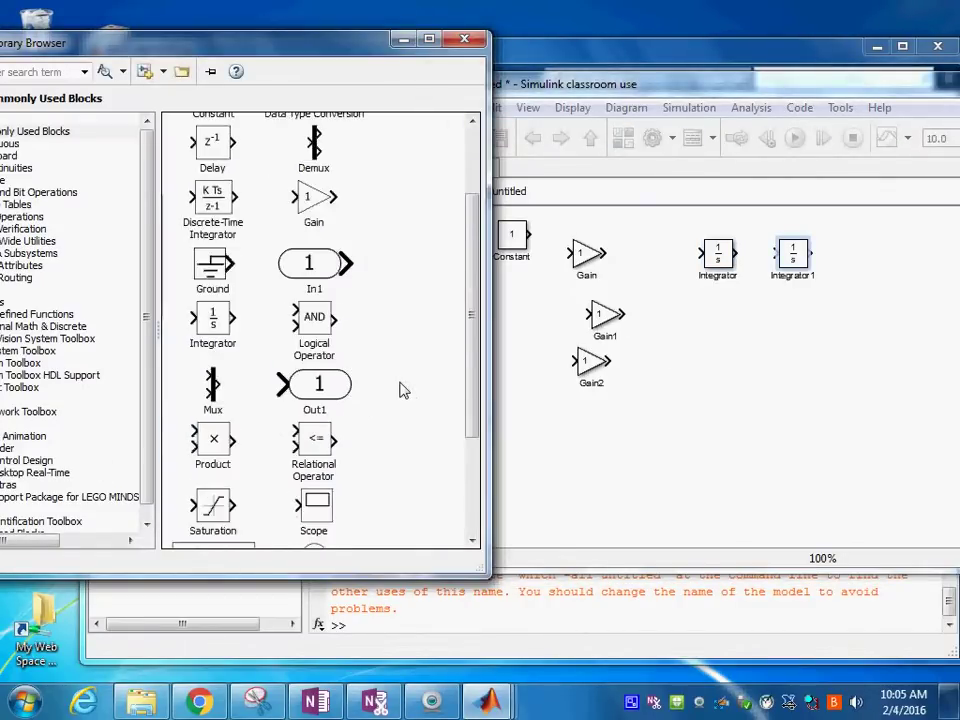
{"action": "left_click_drag", "start_coordinate": [317, 447], "coordinate": [910, 253]}
Align the first two Gain blocks in a column and move the third Gain block lower beneath them.
{"action": "left_click", "coordinate": [603, 318]}
{"action": "left_click", "coordinate": [563, 283]}
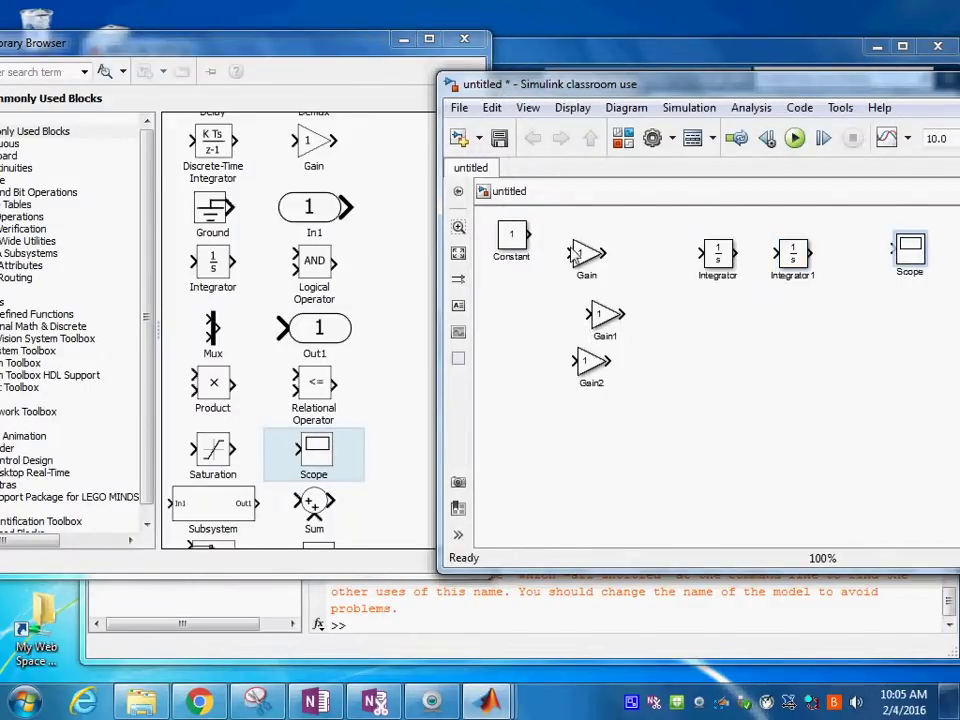
{"action": "left_click_drag", "start_coordinate": [577, 255], "coordinate": [604, 258]}
{"action": "left_click_drag", "start_coordinate": [601, 315], "coordinate": [597, 321]}
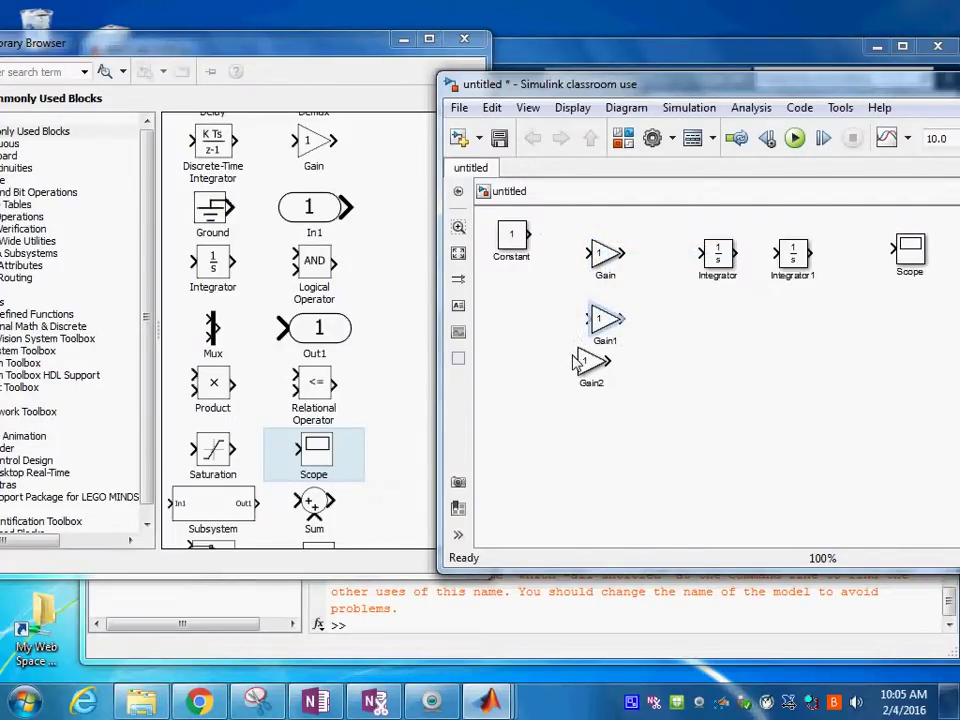
{"action": "left_click_drag", "start_coordinate": [577, 362], "coordinate": [622, 386]}
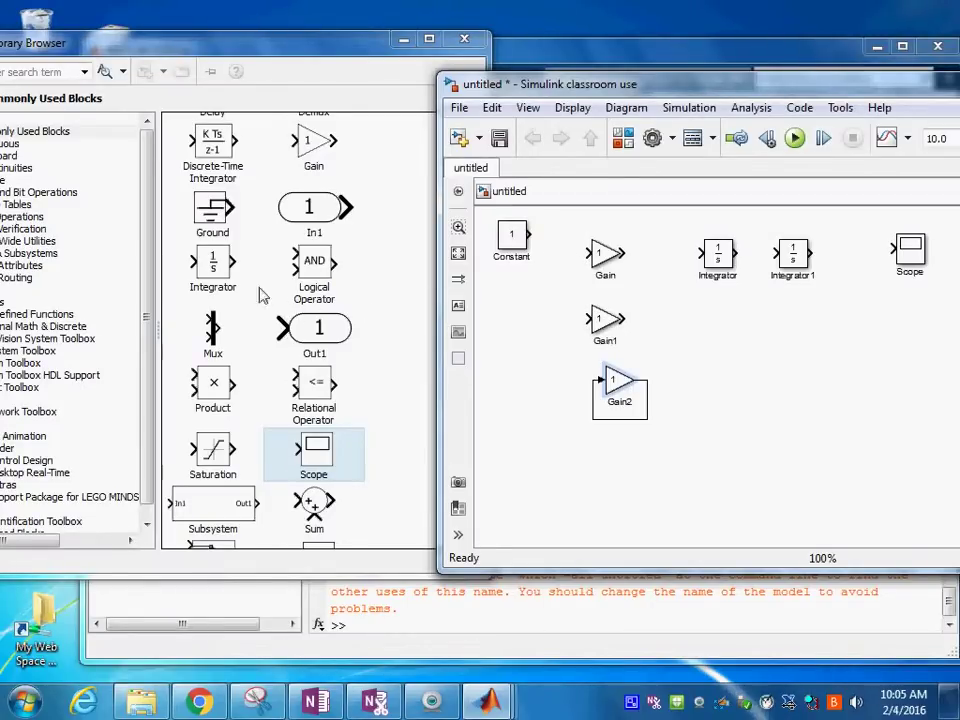
Add a Sum block between the Constant and the first Gain, shifting that Gain closer to the first Integrator.
{"action": "left_click", "coordinate": [360, 336]}
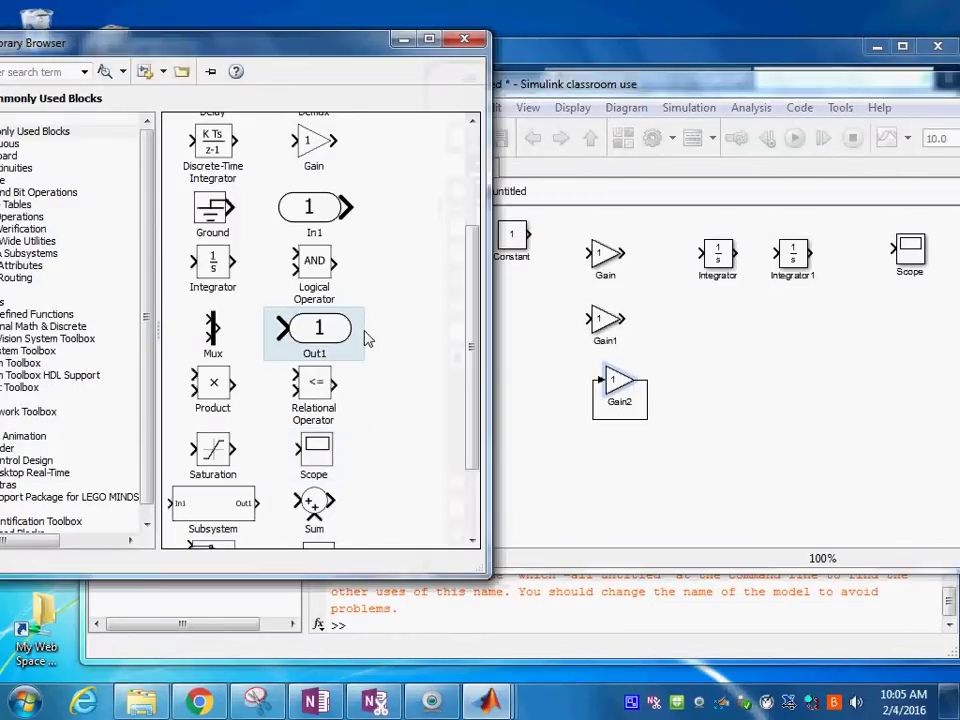
{"action": "scroll", "coordinate": [368, 349], "scroll_direction": "down", "scroll_amount": 3}
{"action": "scroll", "coordinate": [368, 350], "scroll_direction": "up", "scroll_amount": 3}
{"action": "scroll", "coordinate": [368, 350], "scroll_direction": "up", "scroll_amount": 1}
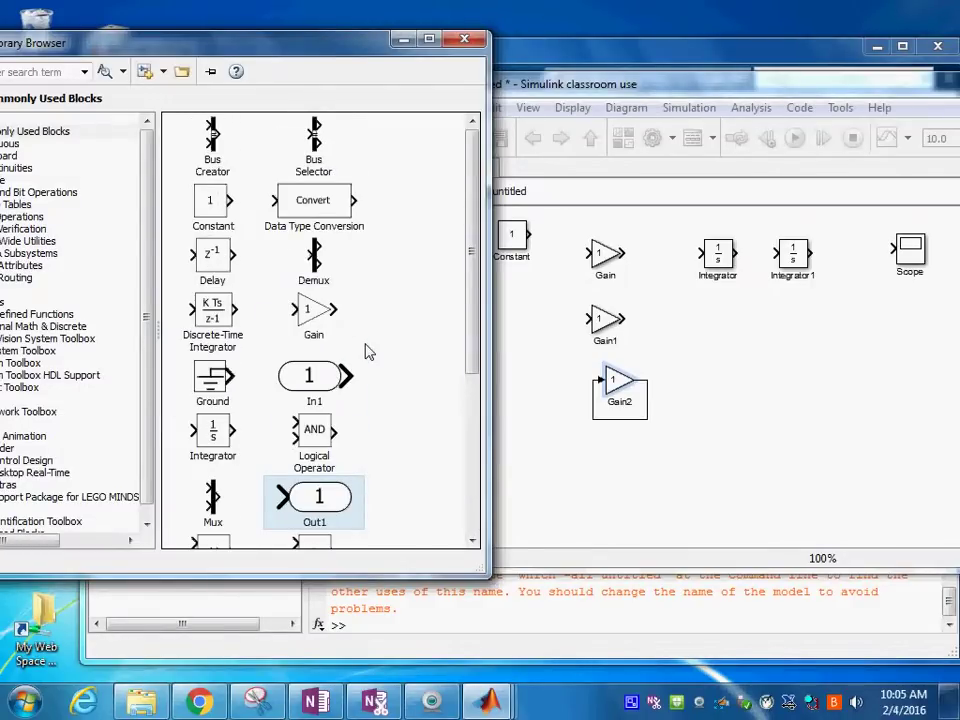
{"action": "scroll", "coordinate": [368, 350], "scroll_direction": "down", "scroll_amount": 1}
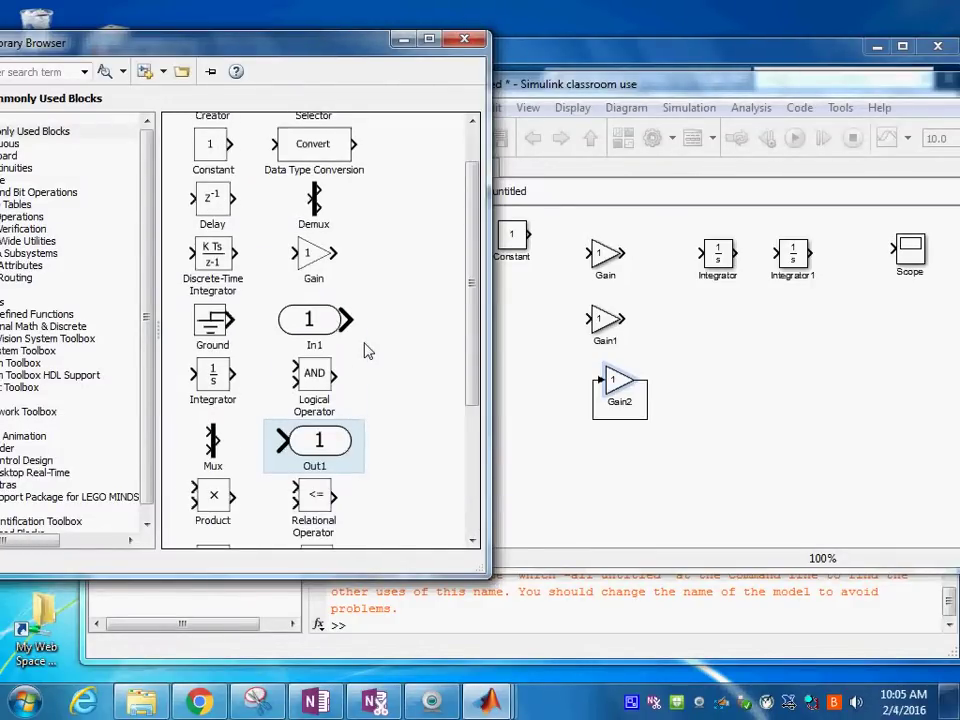
{"action": "scroll", "coordinate": [368, 350], "scroll_direction": "down", "scroll_amount": 1}
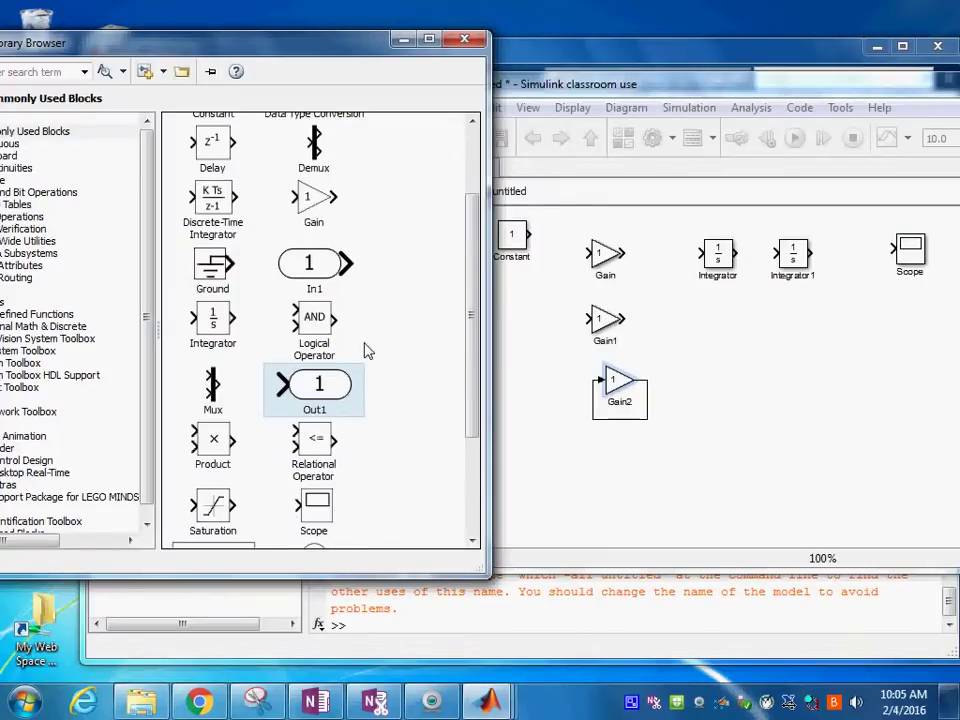
{"action": "scroll", "coordinate": [368, 350], "scroll_direction": "down", "scroll_amount": 1}
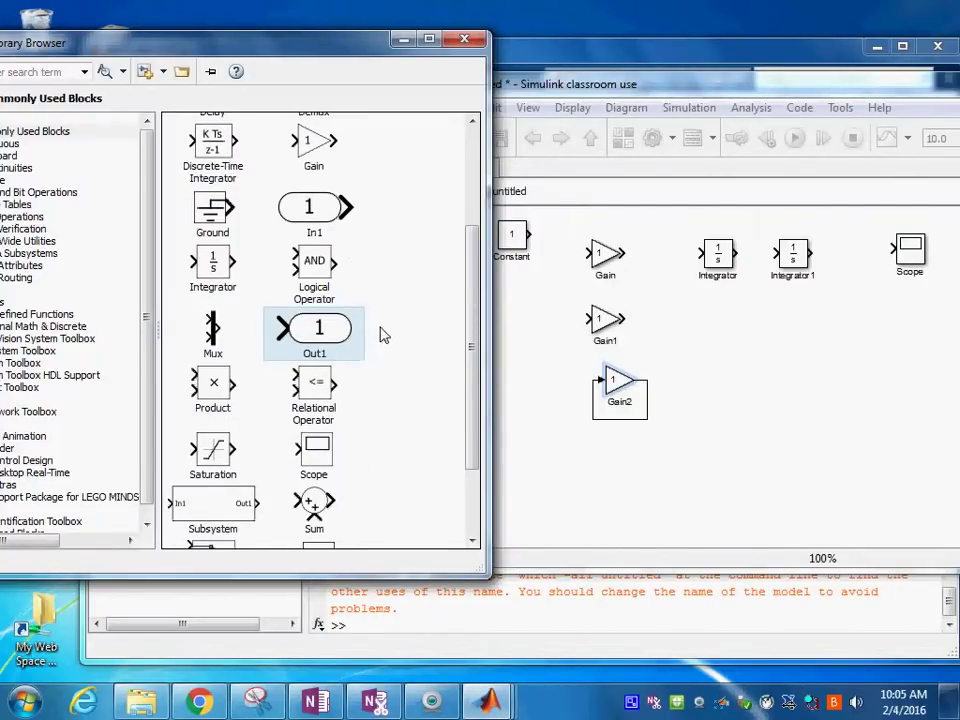
{"action": "left_click_drag", "start_coordinate": [313, 505], "coordinate": [668, 258]}
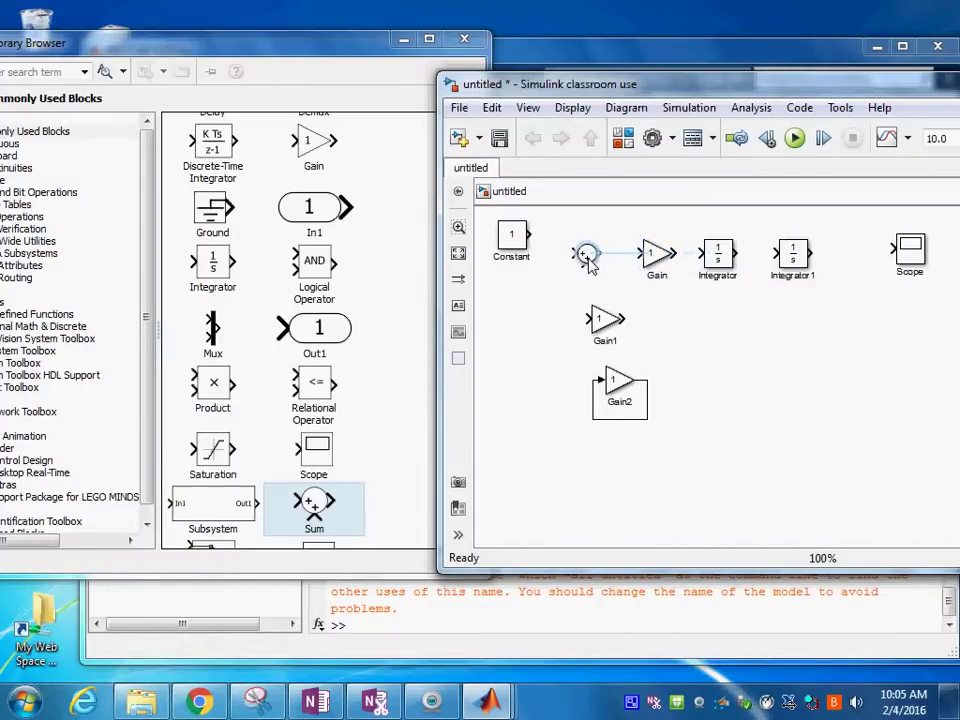
{"action": "left_click_drag", "start_coordinate": [584, 248], "coordinate": [584, 262]}
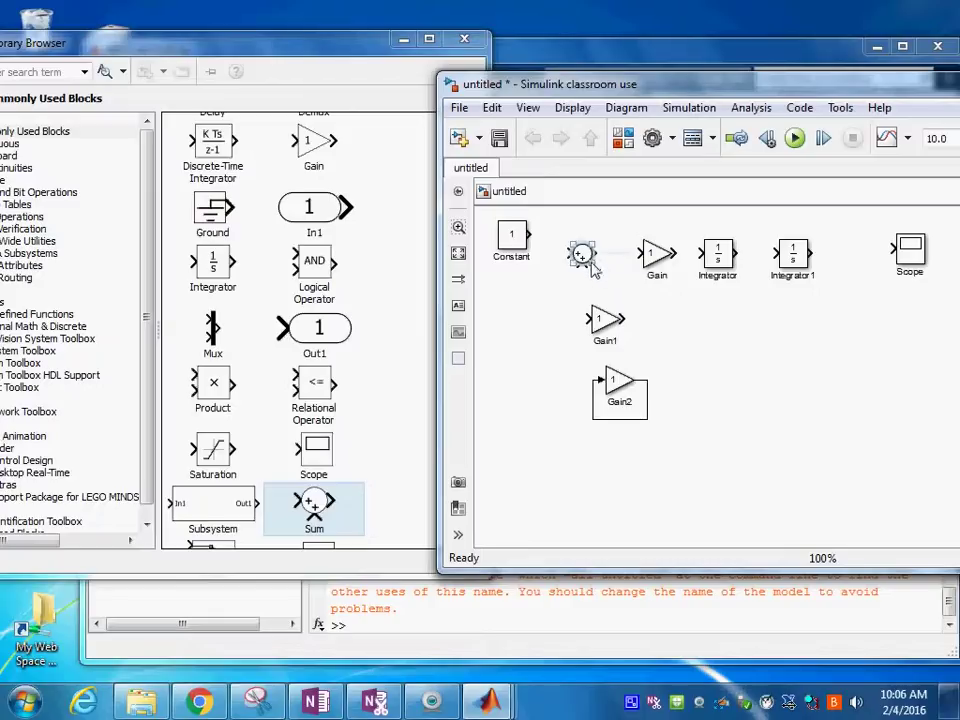
{"action": "mouse_move", "coordinate": [596, 270]}
{"action": "left_mouse_down"}
{"action": "mouse_move", "coordinate": [585, 275]}
{"action": "mouse_move", "coordinate": [583, 262]}
{"action": "left_mouse_up"}
{"action": "left_click_drag", "start_coordinate": [602, 268], "coordinate": [618, 276]}
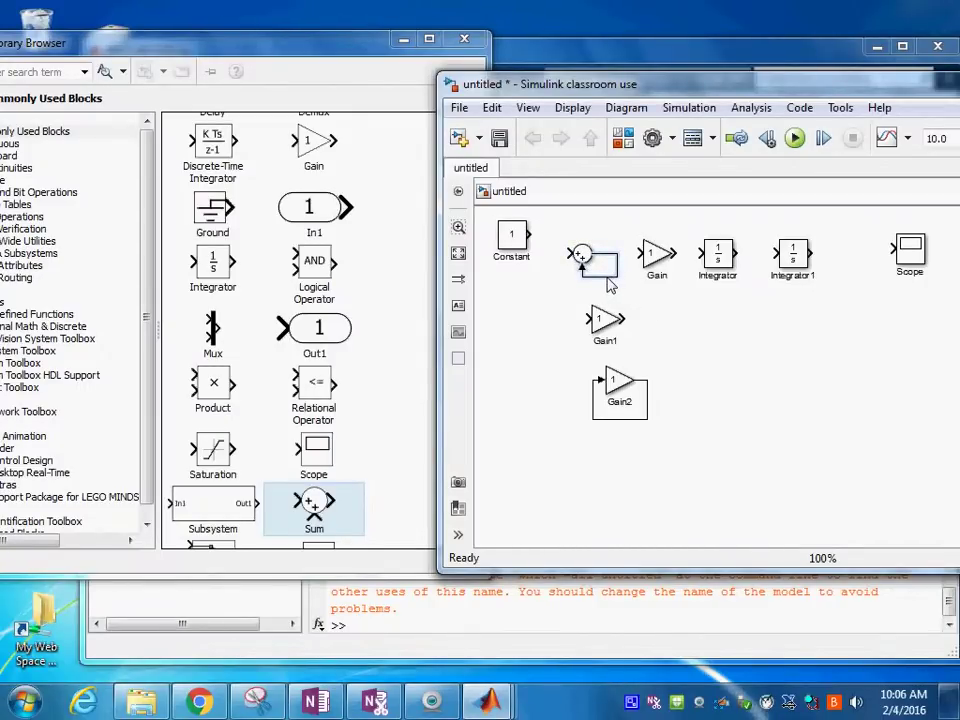
{"action": "key", "text": "Delete"}
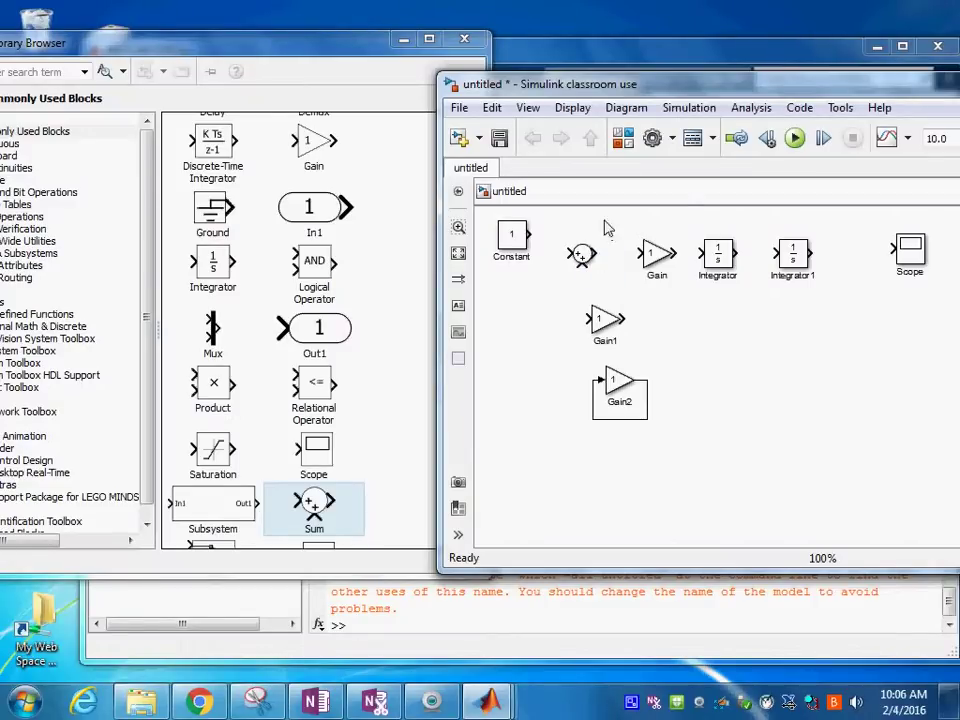
Bring up the hand-drawn block diagram in OneNote beside the Simulink model, and return to the model.
{"action": "left_click", "coordinate": [584, 258]}
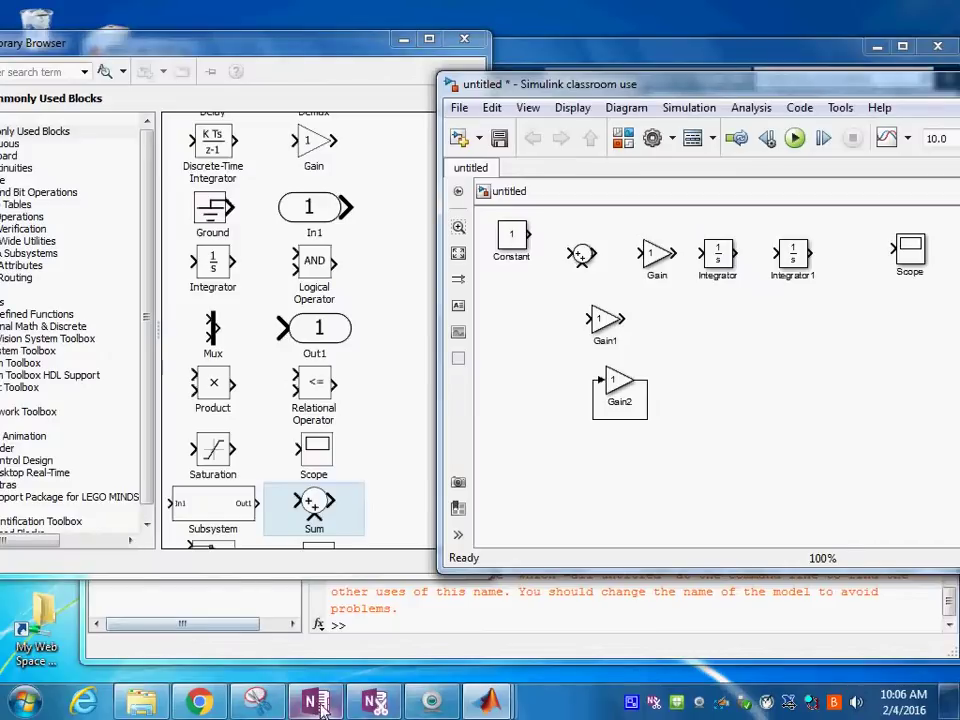
{"action": "left_click", "coordinate": [201, 702]}
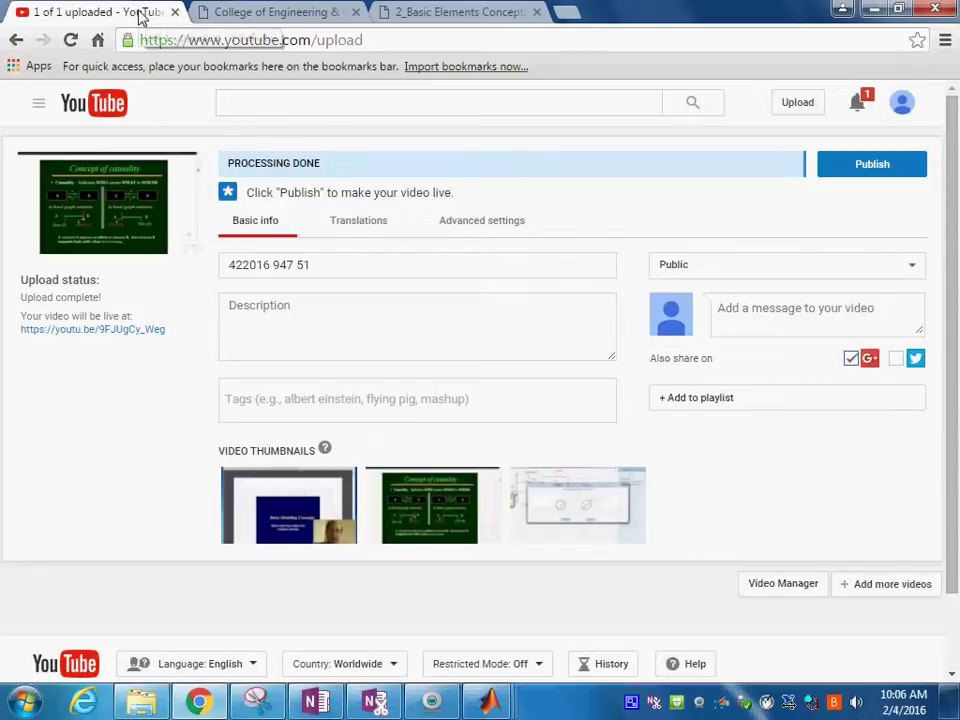
{"action": "left_click", "coordinate": [316, 702]}
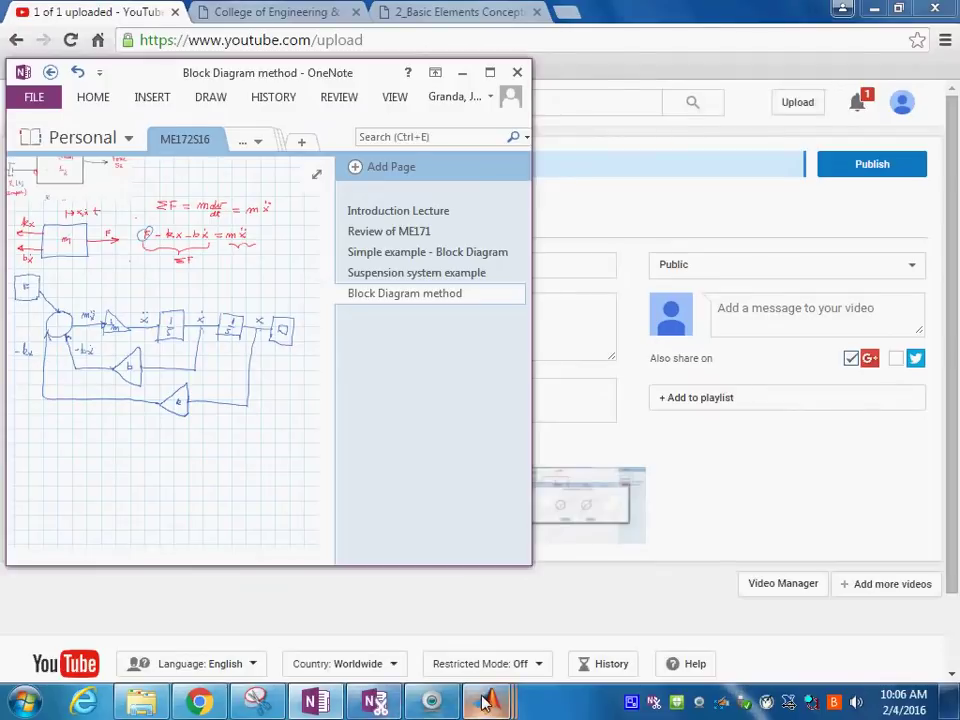
{"action": "mouse_move", "coordinate": [484, 703]}
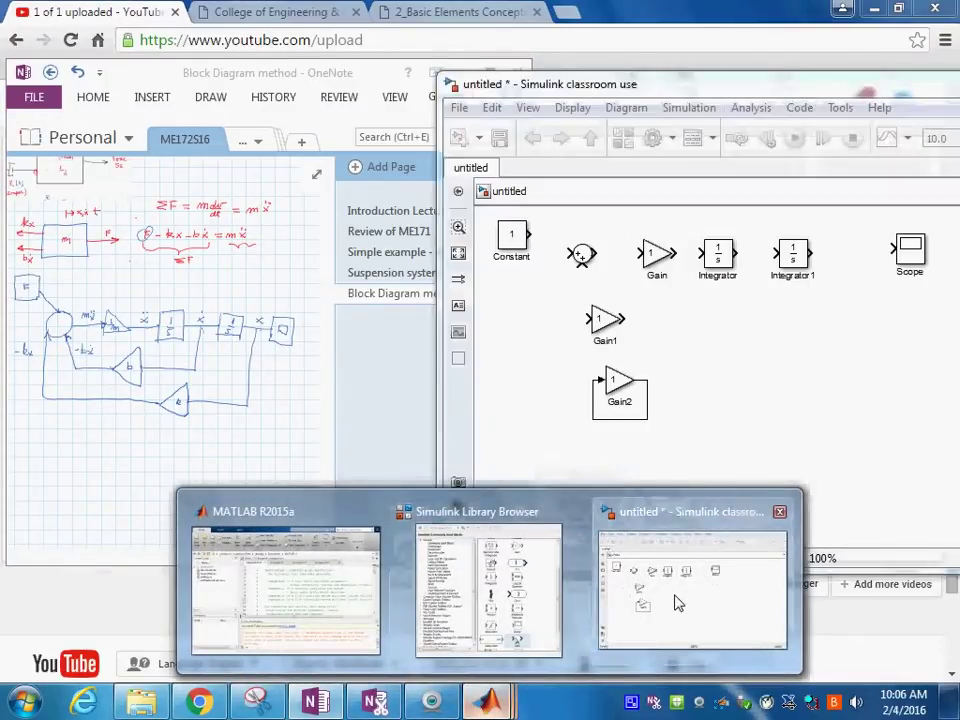
{"action": "left_click", "coordinate": [678, 603]}
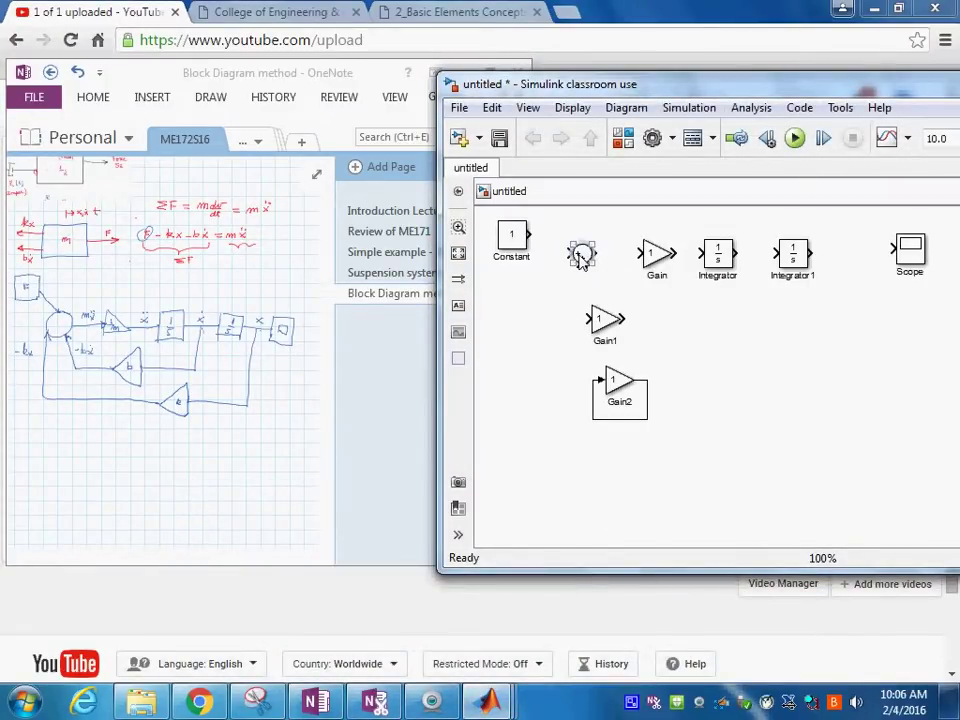
Set the Sum block's list of signs to +-- for three inputs.
{"action": "double_click", "coordinate": [583, 254]}
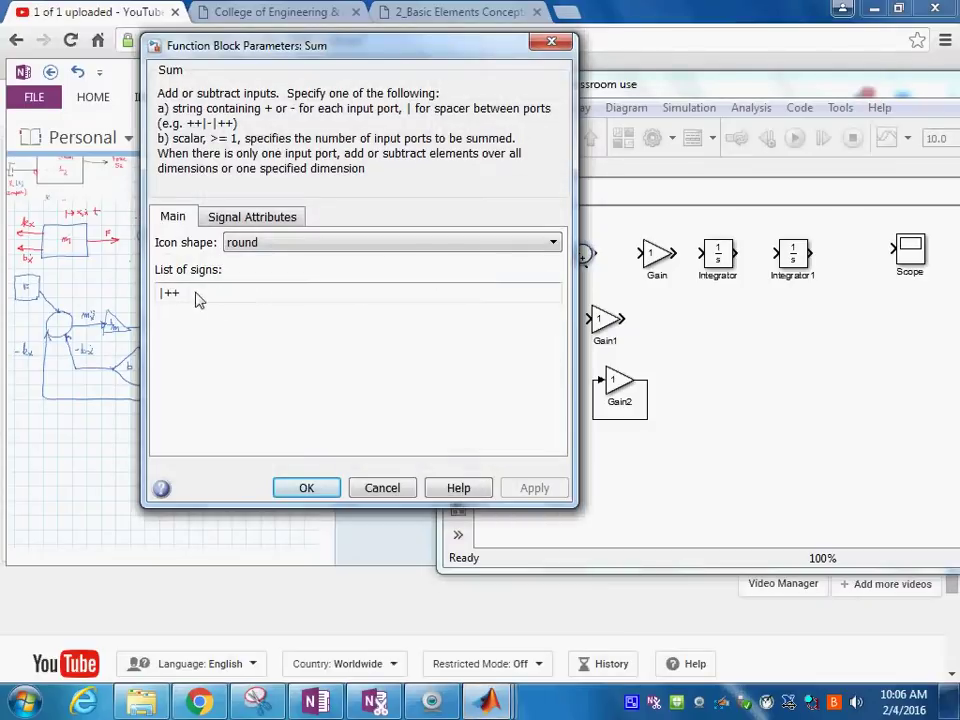
{"action": "double_click", "coordinate": [193, 300]}
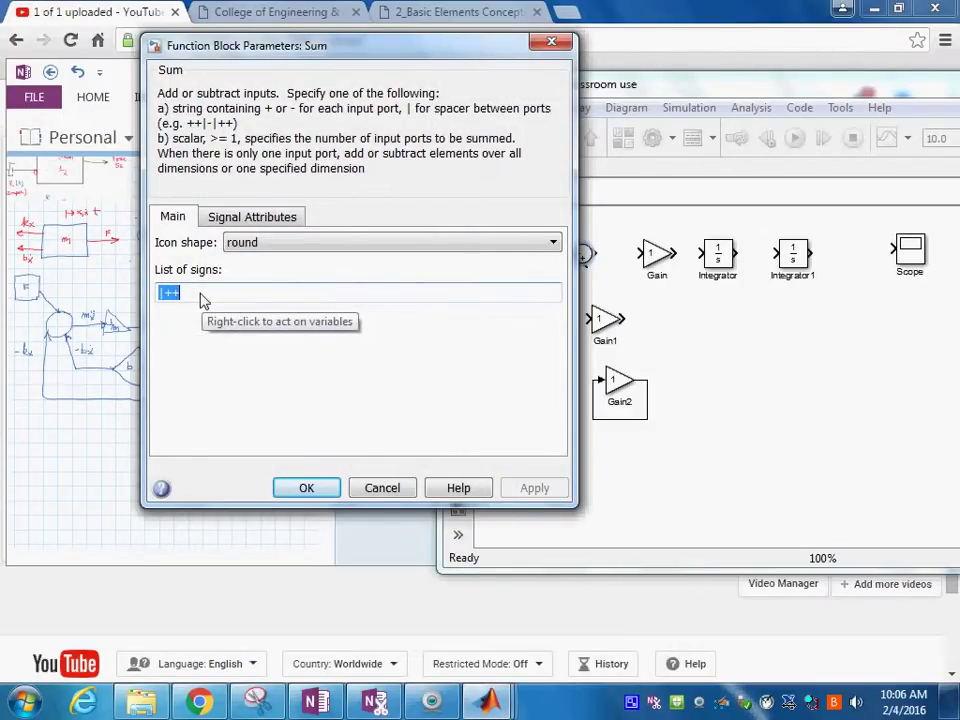
{"action": "type", "text": "+"}
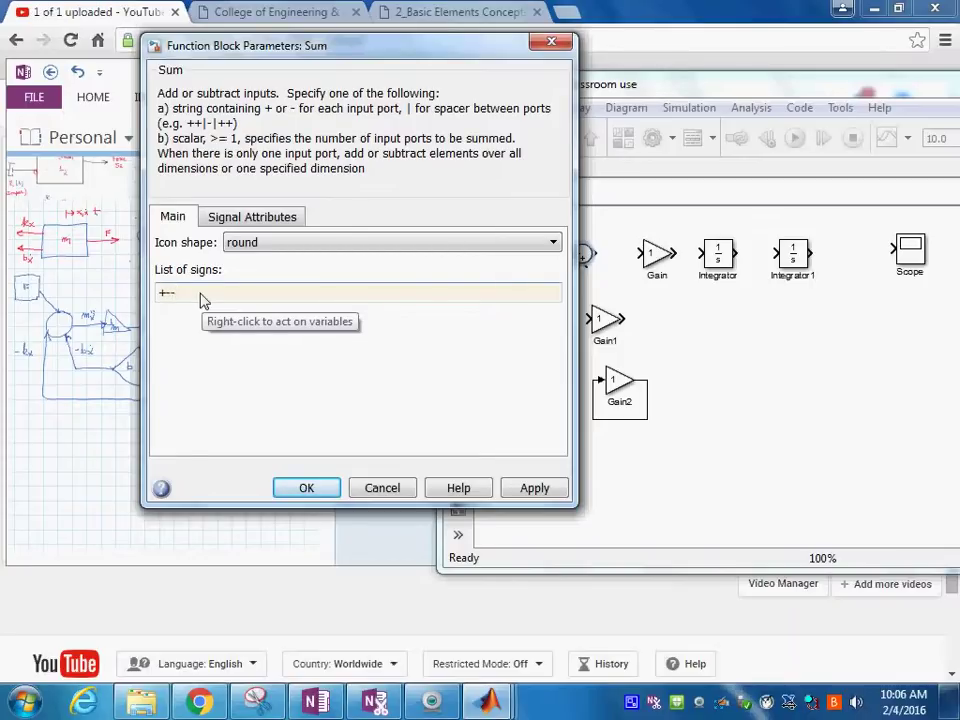
{"action": "type", "text": "-"}
{"action": "key", "text": "Return"}
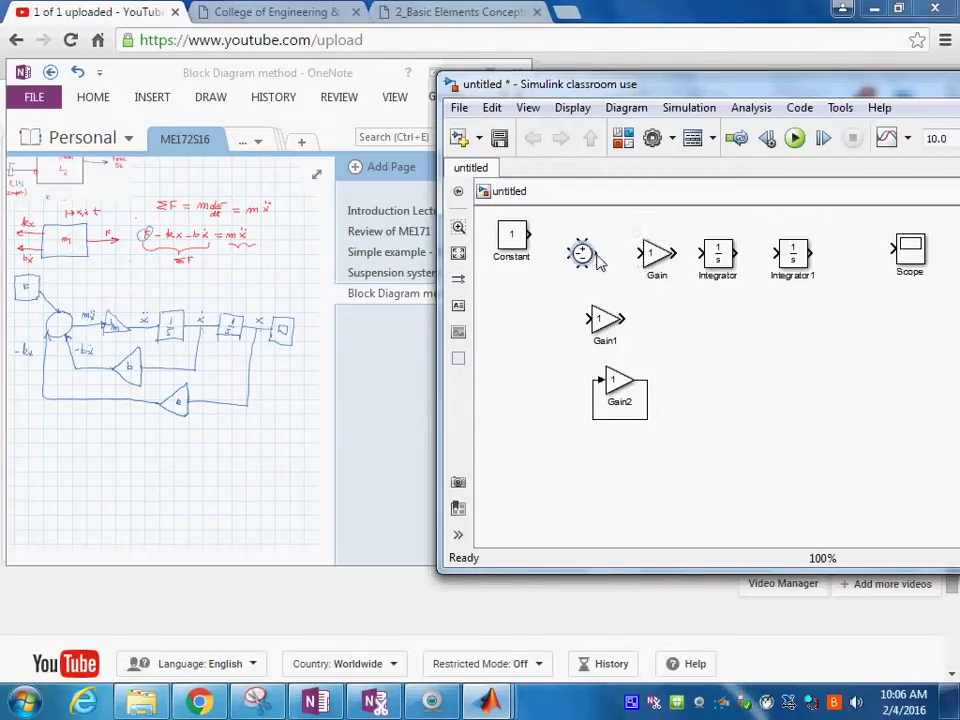
Enlarge the Sum block and line up the first Gain and both Integrators with its output.
{"action": "left_click_drag", "start_coordinate": [592, 265], "coordinate": [797, 268]}
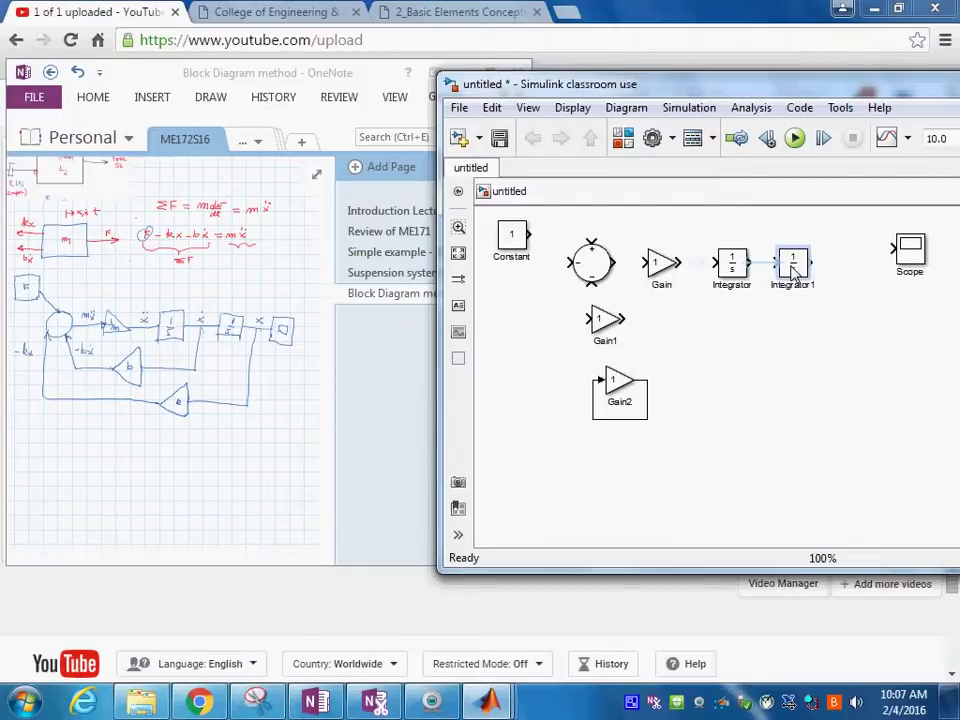
{"action": "left_click", "coordinate": [878, 256]}
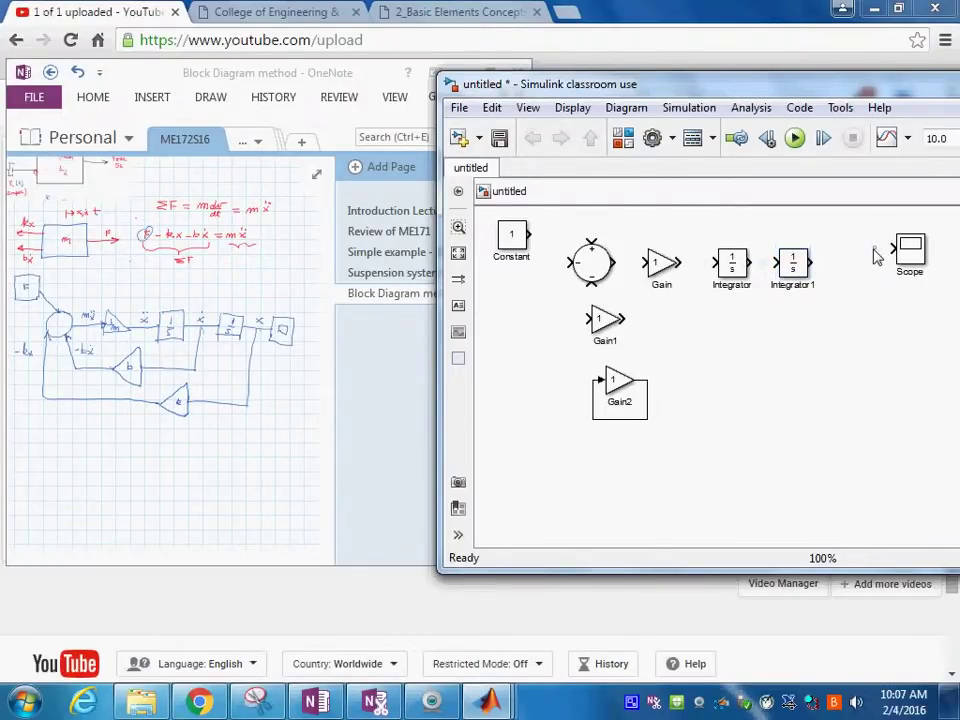
{"action": "left_click_drag", "start_coordinate": [876, 256], "coordinate": [864, 257]}
Set the Constant block's value to F.
{"action": "double_click", "coordinate": [511, 236]}
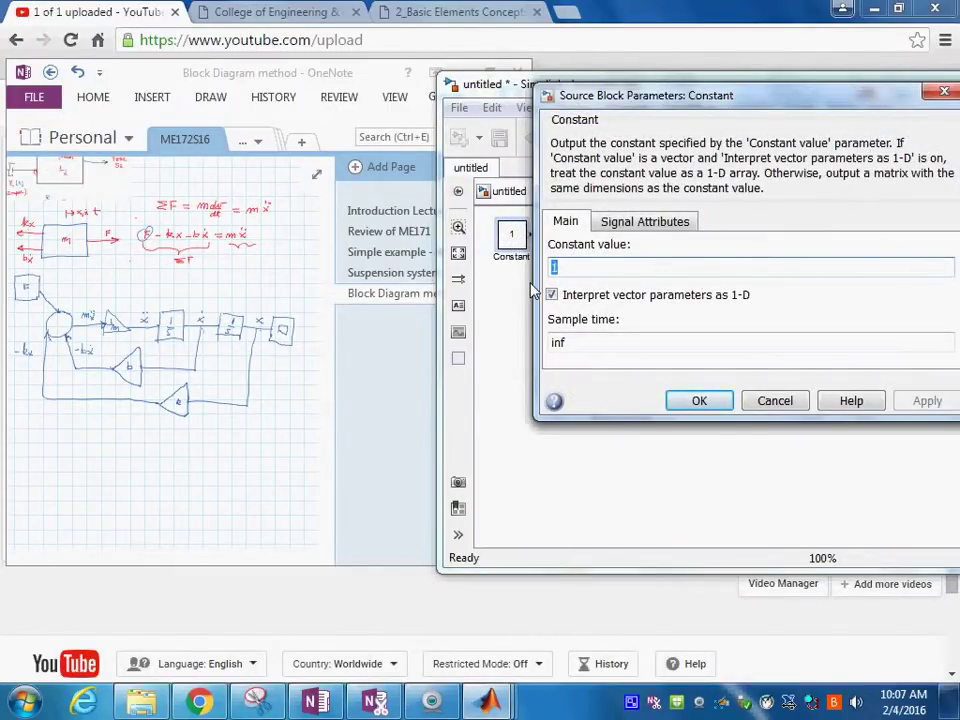
{"action": "type", "text": "F"}
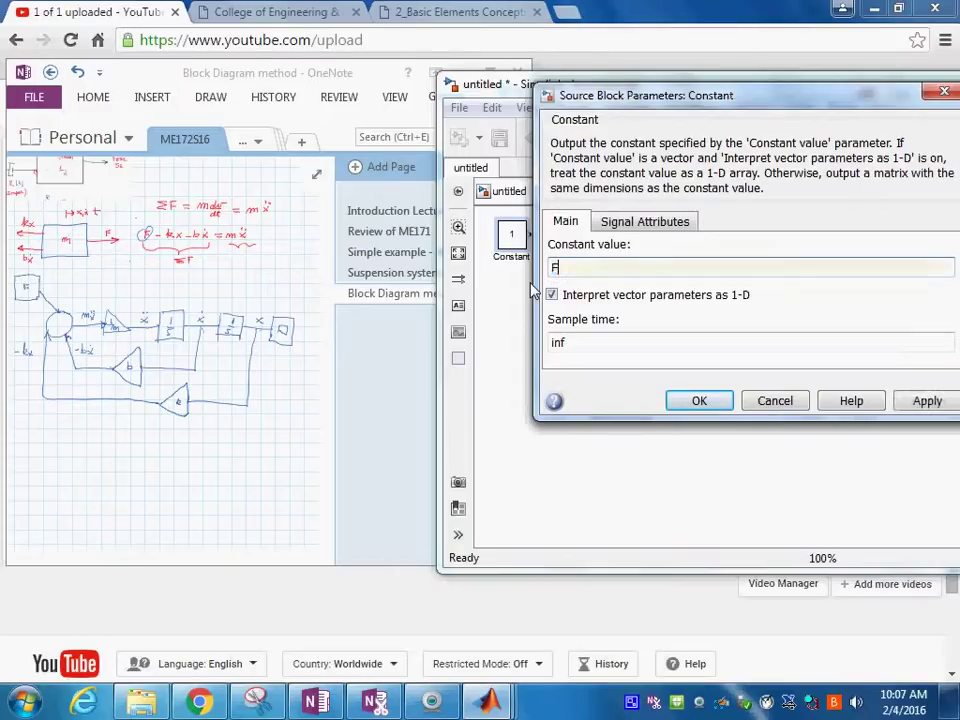
{"action": "key", "text": "Return"}
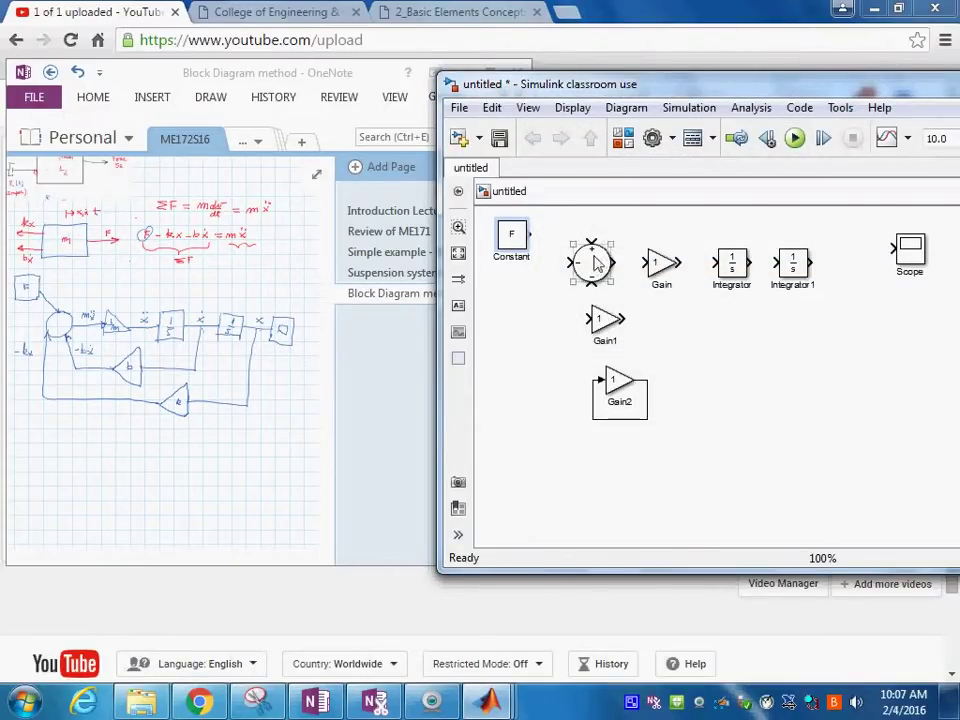
Connect the Constant to the Sum's positive input, and wire the Sum's output through the first Gain and both Integrators in series.
{"action": "left_click_drag", "start_coordinate": [531, 235], "coordinate": [593, 254]}
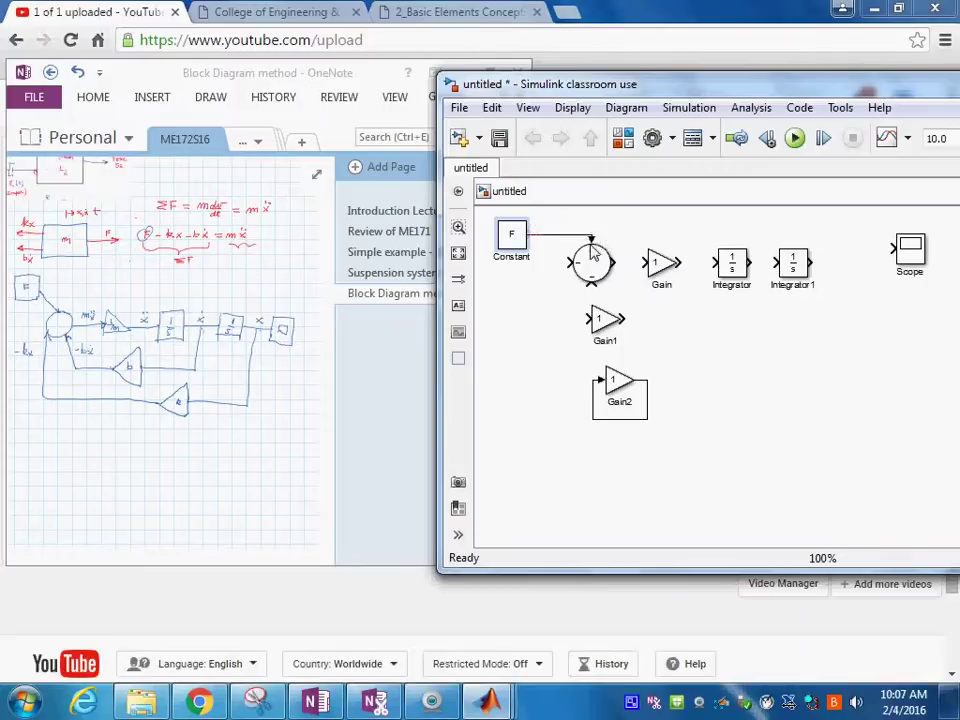
{"action": "left_click", "coordinate": [585, 268]}
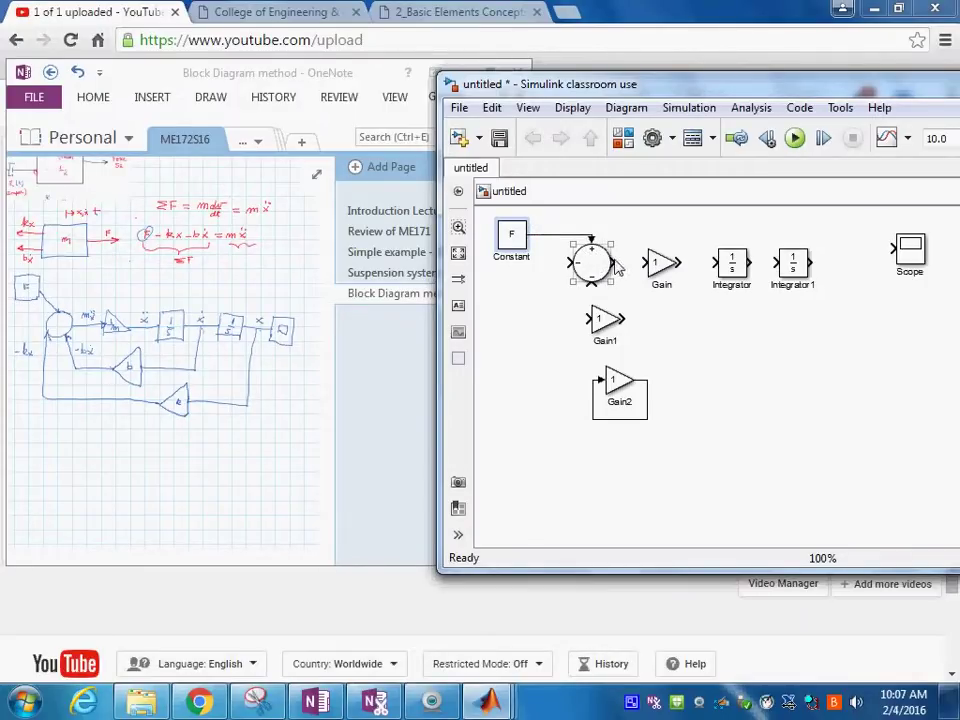
{"action": "left_click_drag", "start_coordinate": [613, 263], "coordinate": [787, 268]}
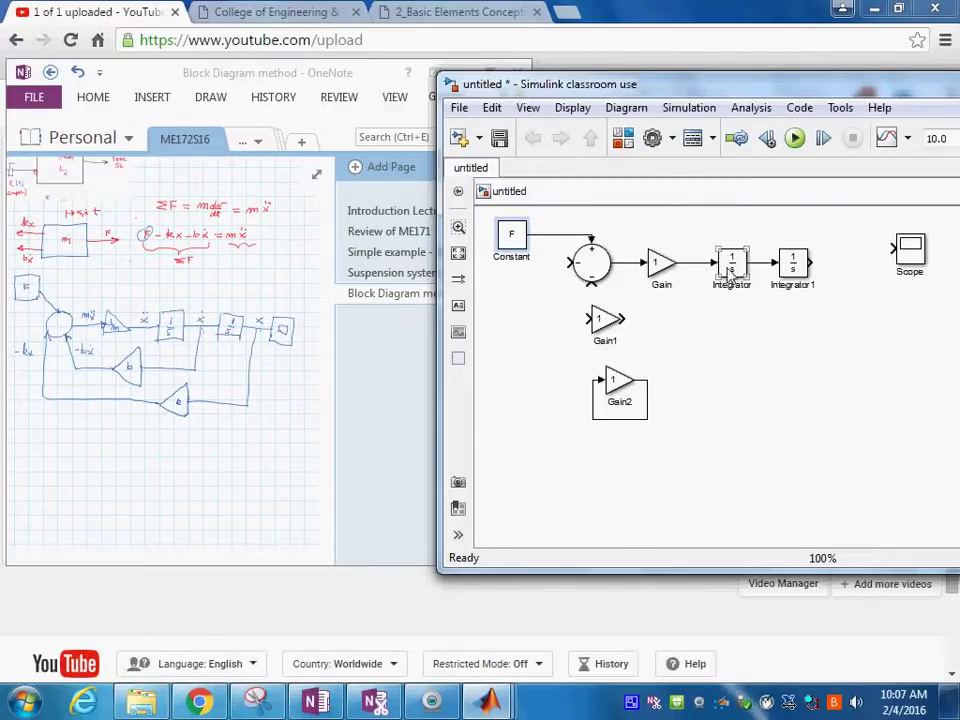
Set the gain of the Gain block after the Sum to 1/m.
{"action": "double_click", "coordinate": [662, 265]}
{"action": "left_click", "coordinate": [262, 258]}
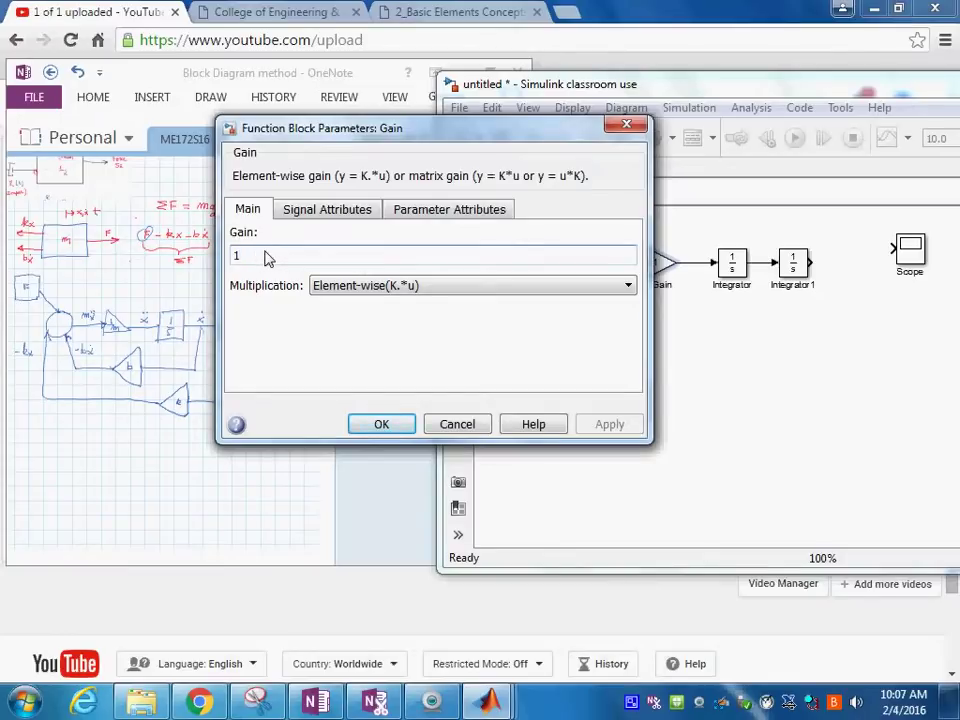
{"action": "type", "text": "/m"}
{"action": "key", "text": "Return"}
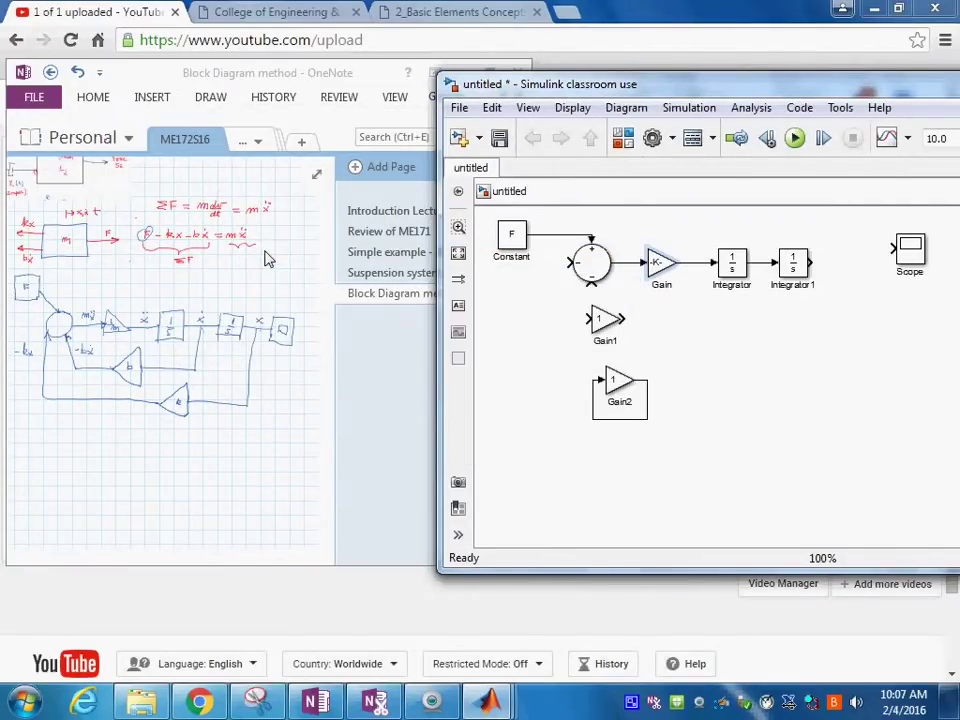
Flip the two lower Gain blocks to face left for the feedback paths, deleting the stray loop line around the lowest one.
{"action": "left_click", "coordinate": [603, 321]}
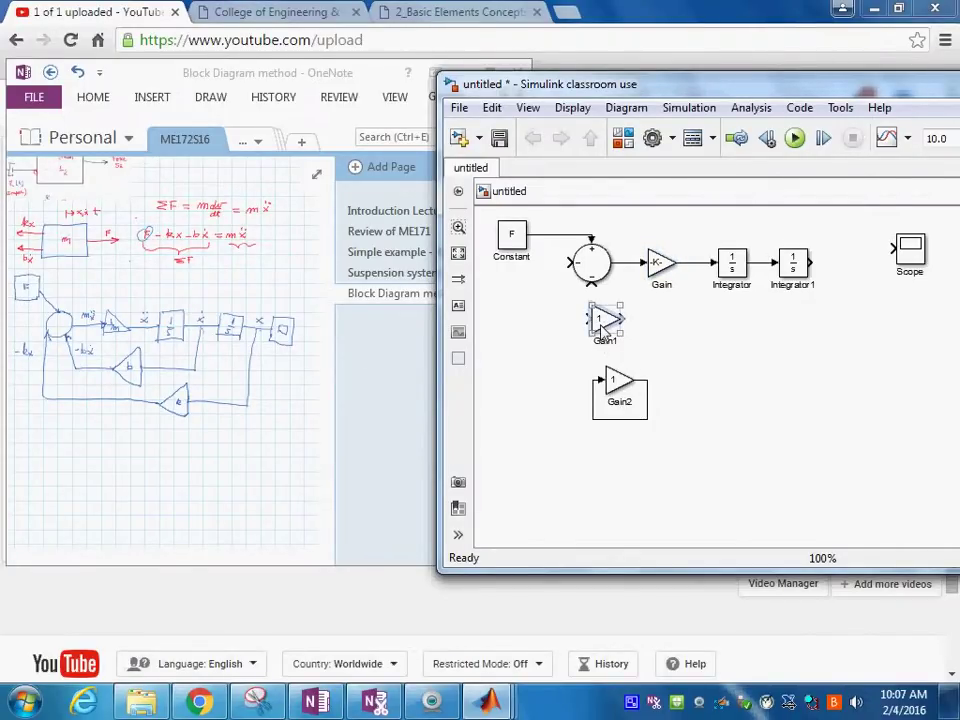
{"action": "key", "text": "ctrl+i"}
{"action": "left_click", "coordinate": [671, 354]}
{"action": "left_click", "coordinate": [621, 383]}
{"action": "left_click", "coordinate": [645, 396]}
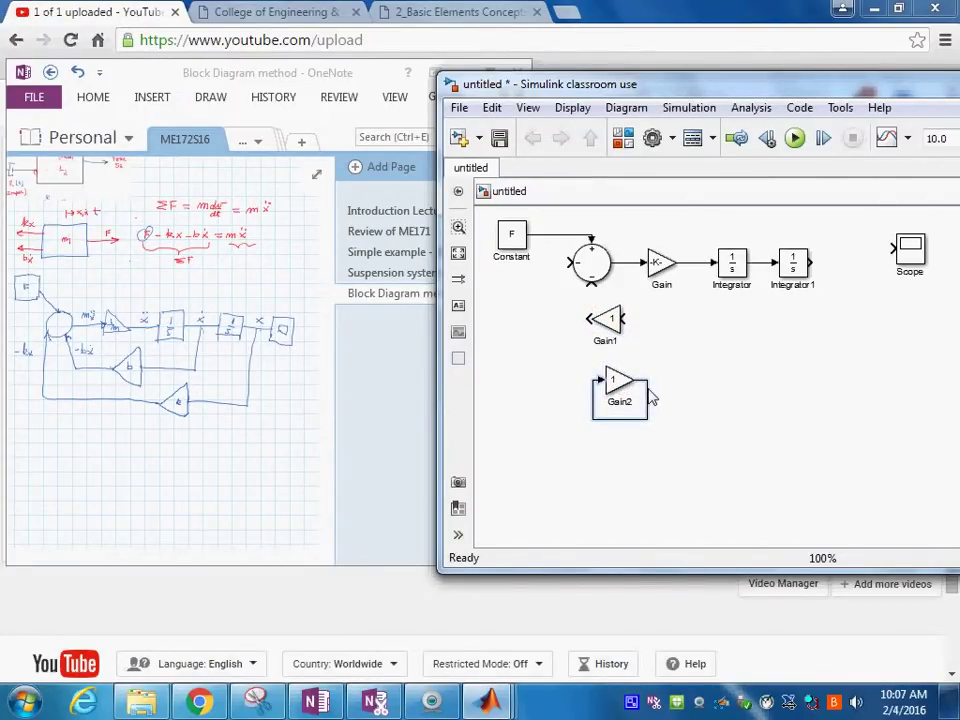
{"action": "left_click", "coordinate": [630, 390]}
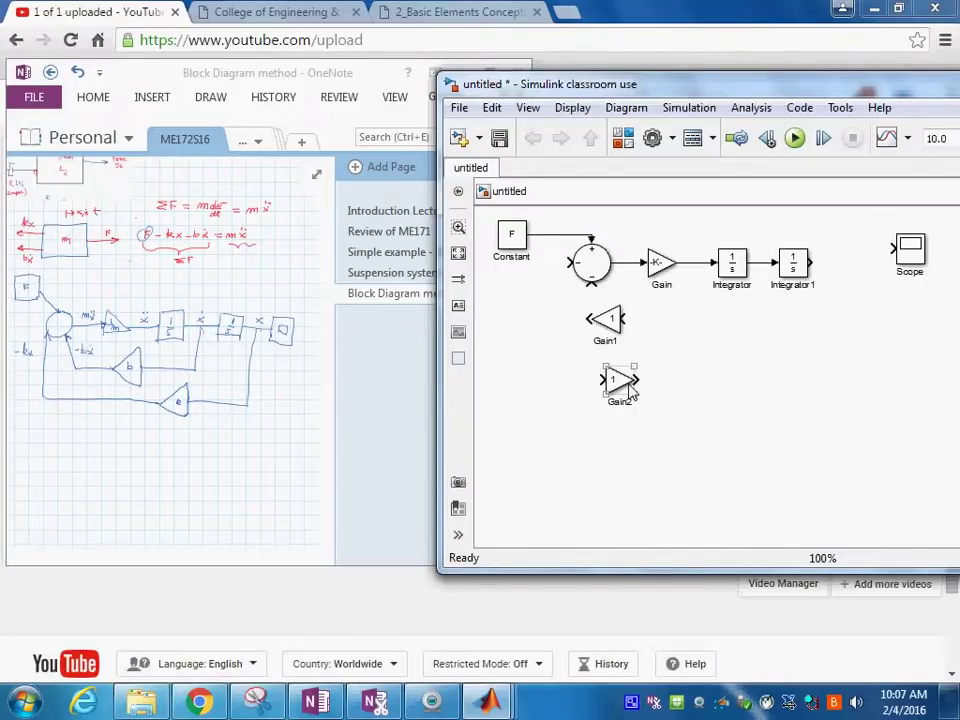
{"action": "key", "text": "ctrl+i"}
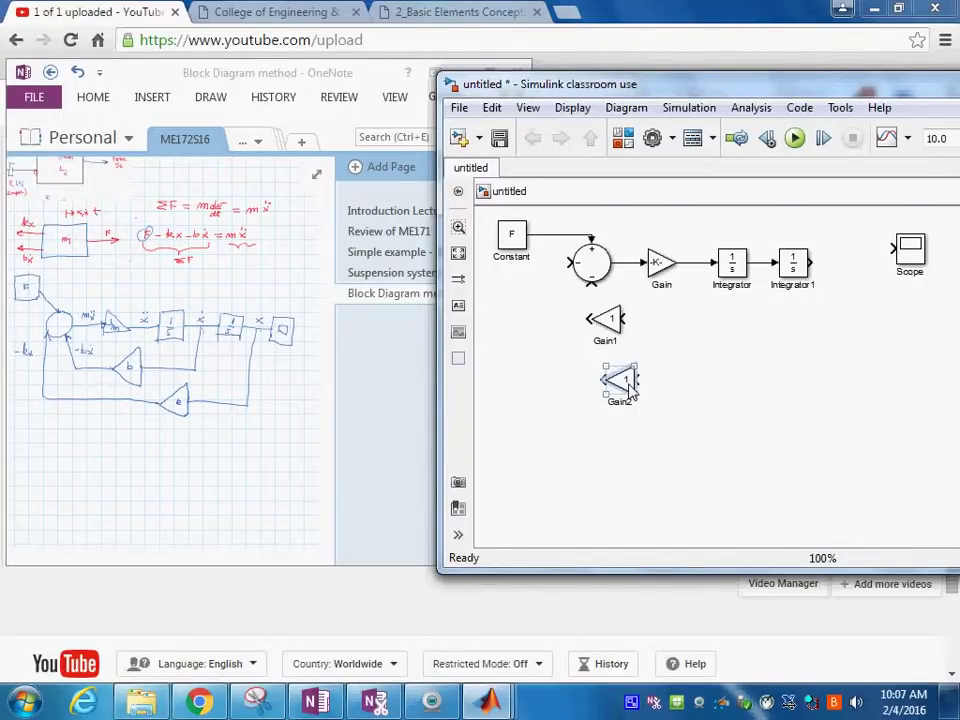
Stack the two feedback Gains beneath the 1/m Gain and wire the upper one from between the Integrators to the Sum's lower negative input.
{"action": "left_click", "coordinate": [609, 320]}
{"action": "mouse_move", "coordinate": [610, 328]}
{"action": "left_mouse_down"}
{"action": "mouse_move", "coordinate": [676, 340]}
{"action": "mouse_move", "coordinate": [667, 349]}
{"action": "left_mouse_up"}
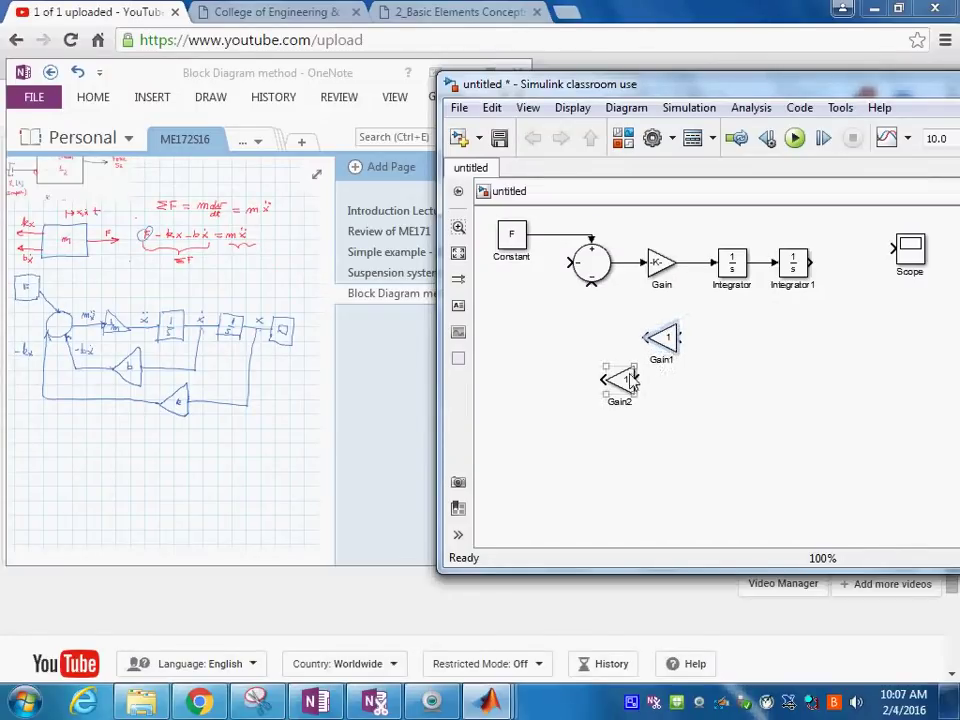
{"action": "left_click_drag", "start_coordinate": [619, 387], "coordinate": [671, 416]}
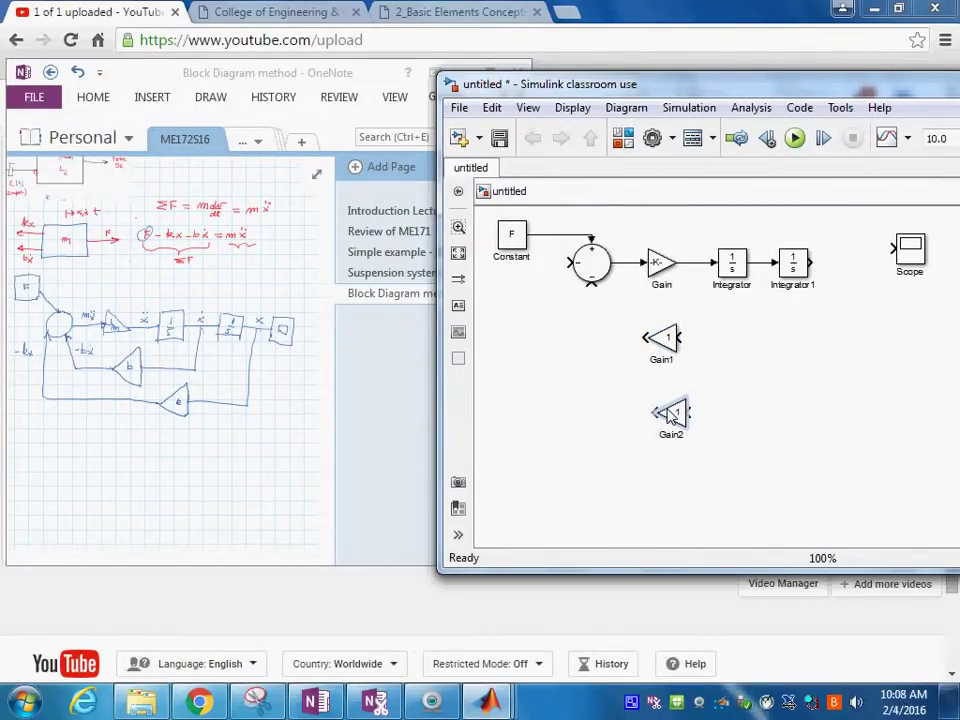
{"action": "left_click_drag", "start_coordinate": [671, 416], "coordinate": [663, 417]}
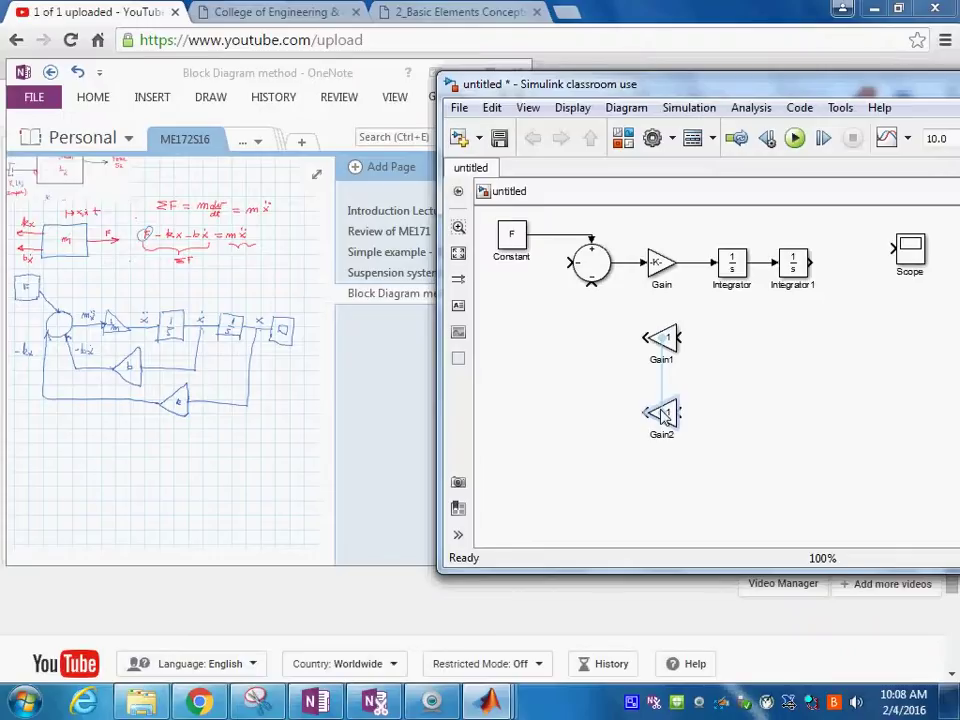
{"action": "left_click_drag", "start_coordinate": [664, 416], "coordinate": [660, 397]}
{"action": "mouse_move", "coordinate": [595, 289]}
{"action": "left_mouse_down"}
{"action": "mouse_move", "coordinate": [594, 300]}
{"action": "mouse_move", "coordinate": [684, 339]}
{"action": "mouse_move", "coordinate": [733, 328]}
{"action": "mouse_move", "coordinate": [763, 277]}
{"action": "left_mouse_up"}
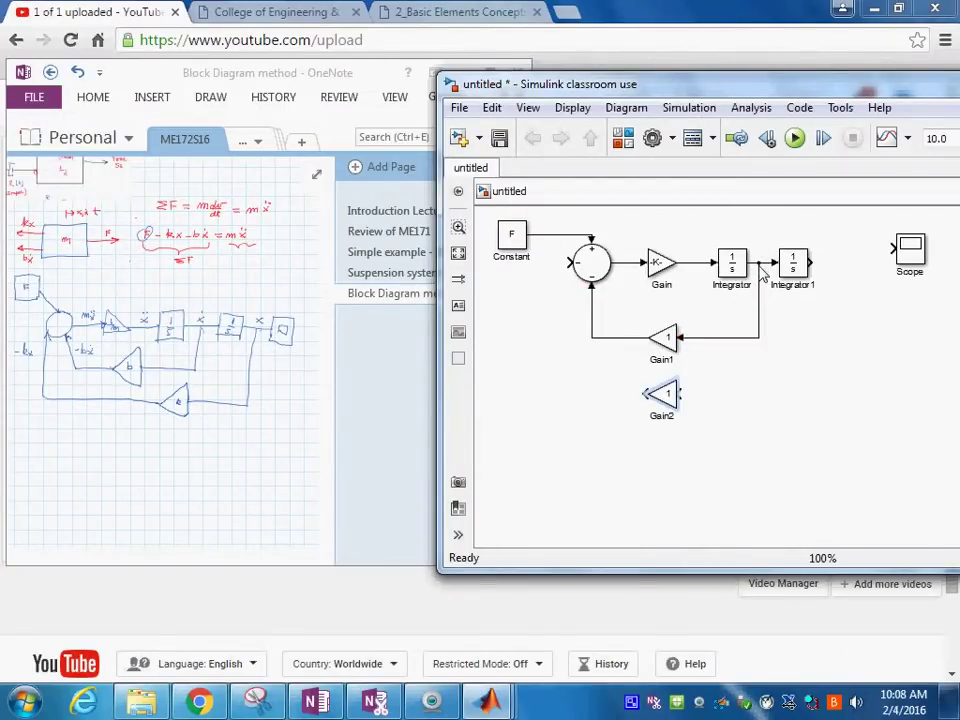
Connect the second Integrator's output to the Scope, levelled with it, and branch it through the lowest Gain to the Sum's remaining negative input.
{"action": "left_click_drag", "start_coordinate": [814, 265], "coordinate": [899, 258]}
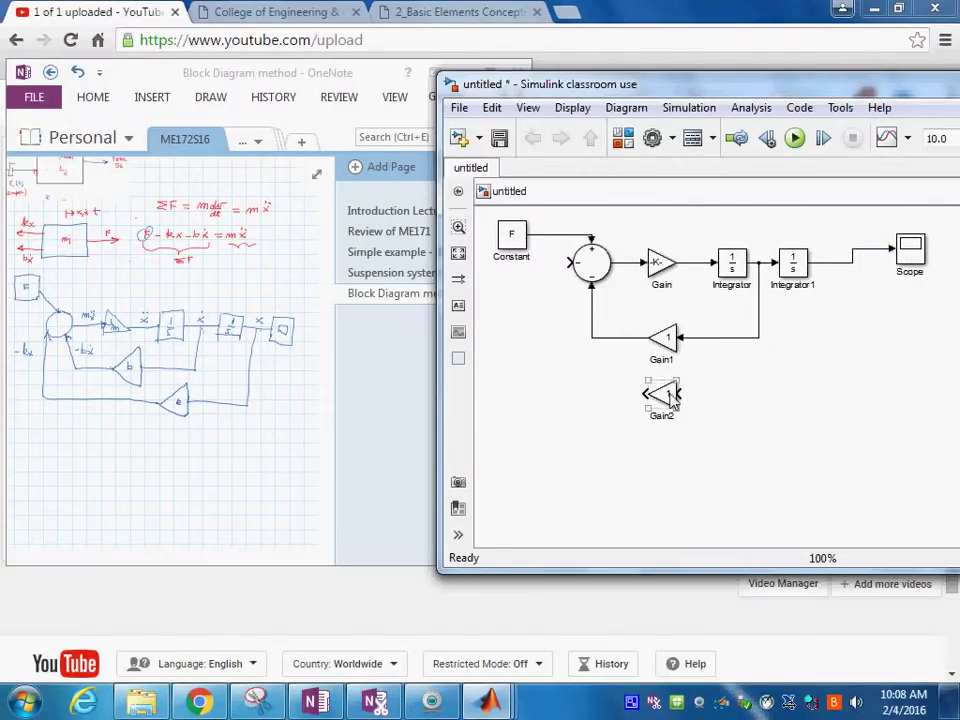
{"action": "left_click_drag", "start_coordinate": [678, 393], "coordinate": [851, 273]}
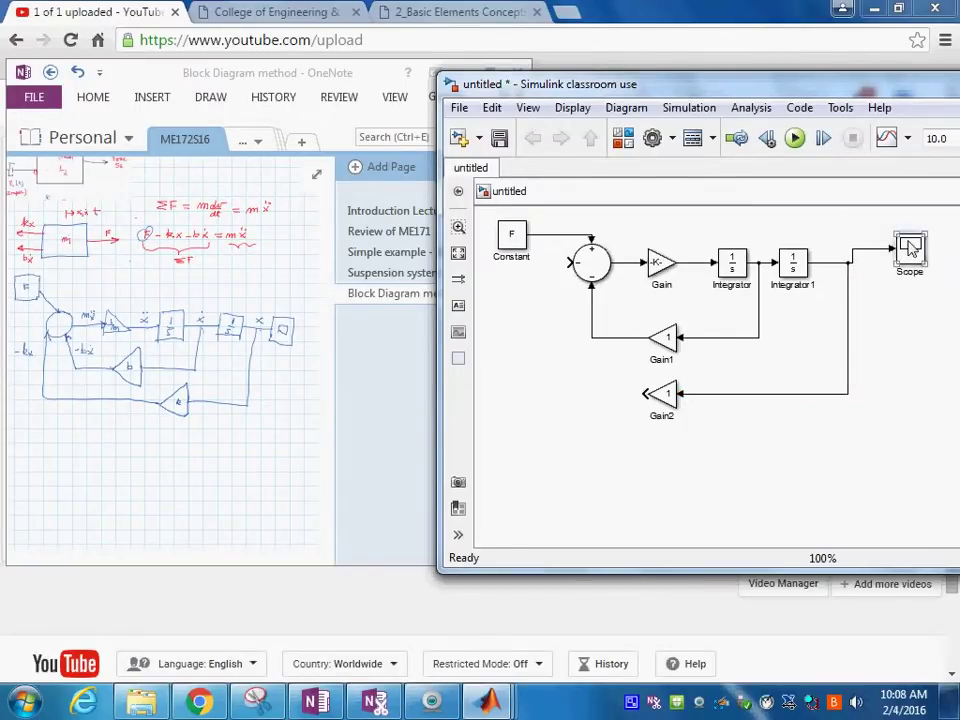
{"action": "left_click_drag", "start_coordinate": [910, 250], "coordinate": [911, 262]}
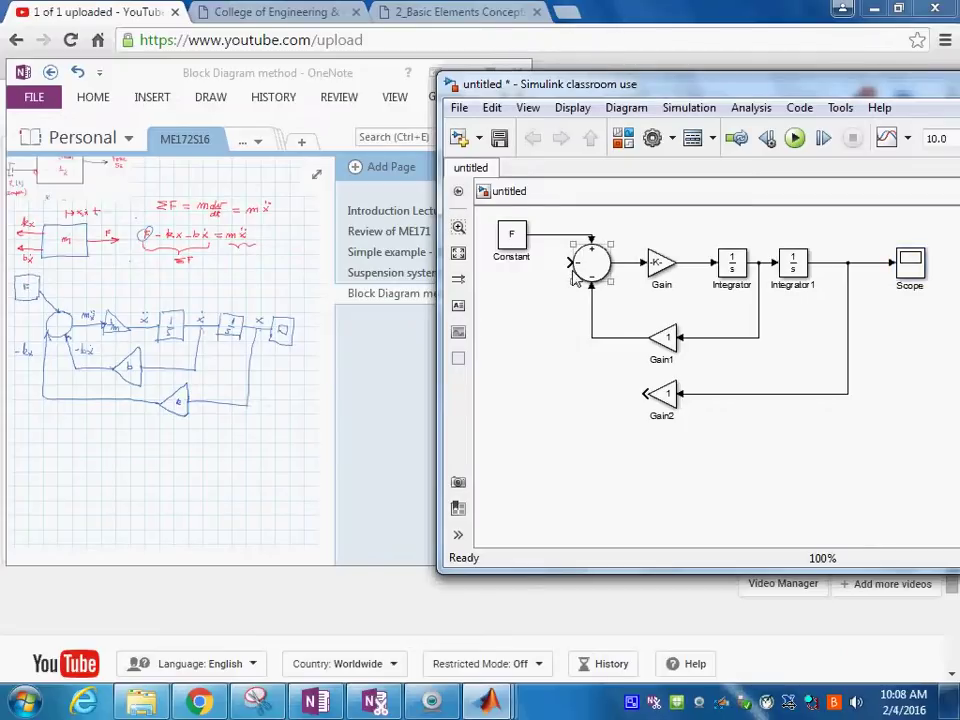
{"action": "mouse_move", "coordinate": [568, 263]}
{"action": "left_mouse_down"}
{"action": "mouse_move", "coordinate": [541, 312]}
{"action": "mouse_move", "coordinate": [568, 373]}
{"action": "mouse_move", "coordinate": [651, 400]}
{"action": "left_mouse_up"}
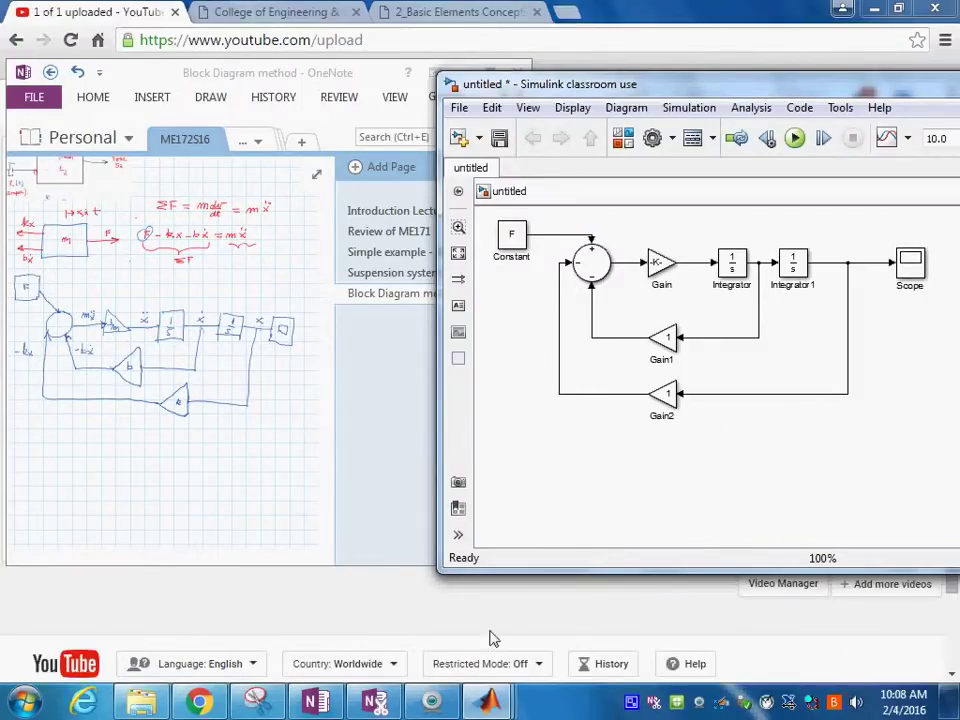
Enlarge the Gain block after the Sum so its 1/m value fits inside.
{"action": "left_click", "coordinate": [666, 390]}
{"action": "left_click", "coordinate": [662, 262]}
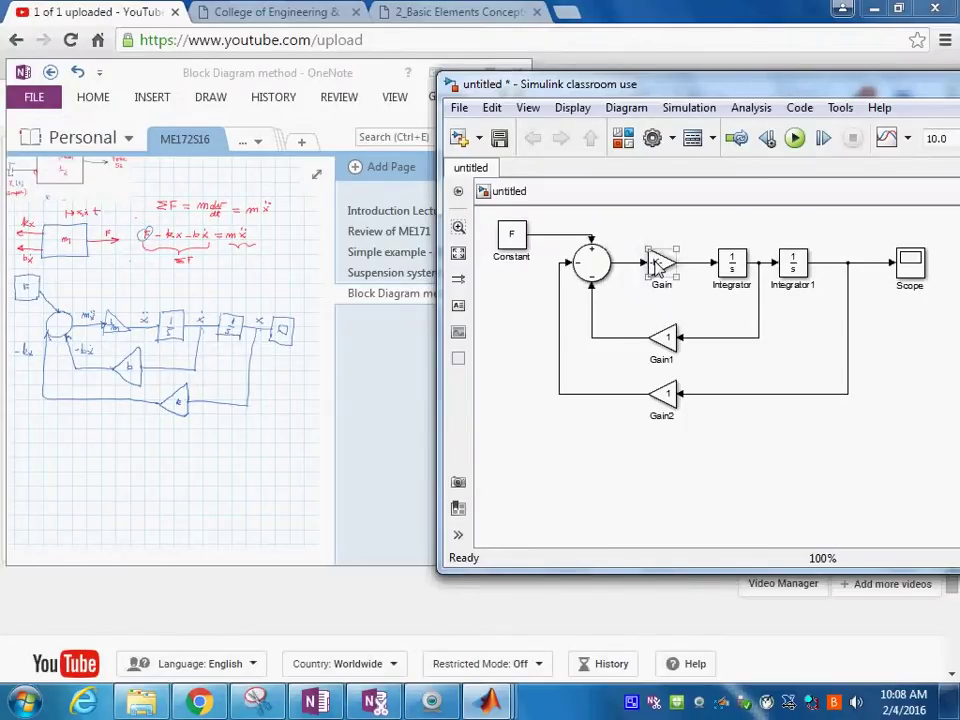
{"action": "mouse_move", "coordinate": [676, 283]}
{"action": "left_mouse_down"}
{"action": "mouse_move", "coordinate": [722, 313]}
{"action": "mouse_move", "coordinate": [666, 259]}
{"action": "mouse_move", "coordinate": [665, 282]}
{"action": "left_mouse_up"}
Set the gain of the upper feedback block to b and that of the lower feedback block to k.
{"action": "left_click", "coordinate": [666, 338]}
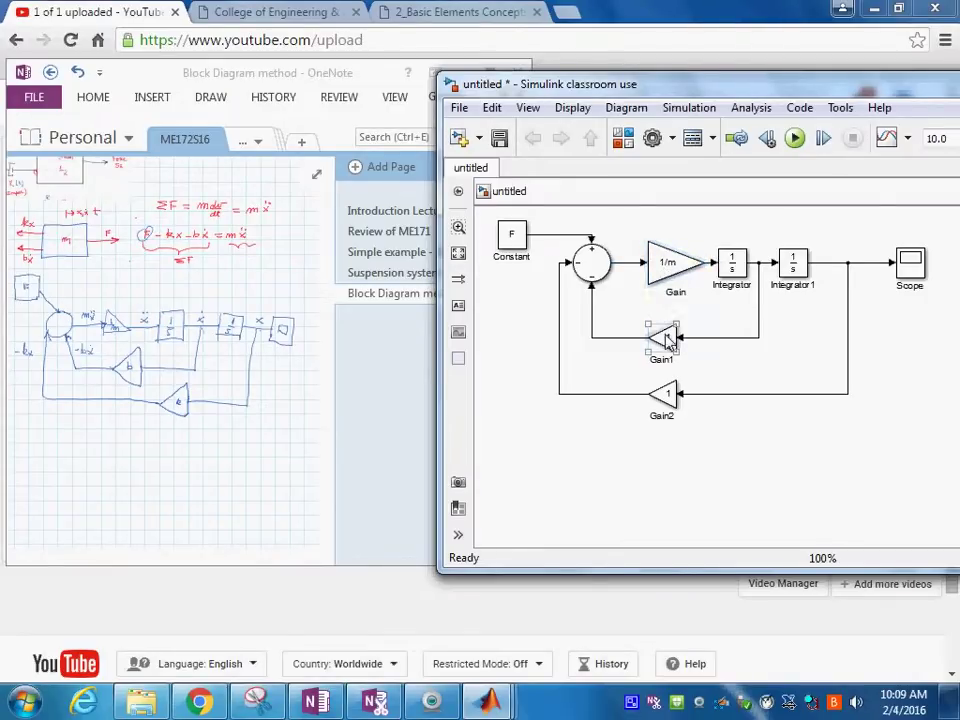
{"action": "double_click", "coordinate": [668, 340]}
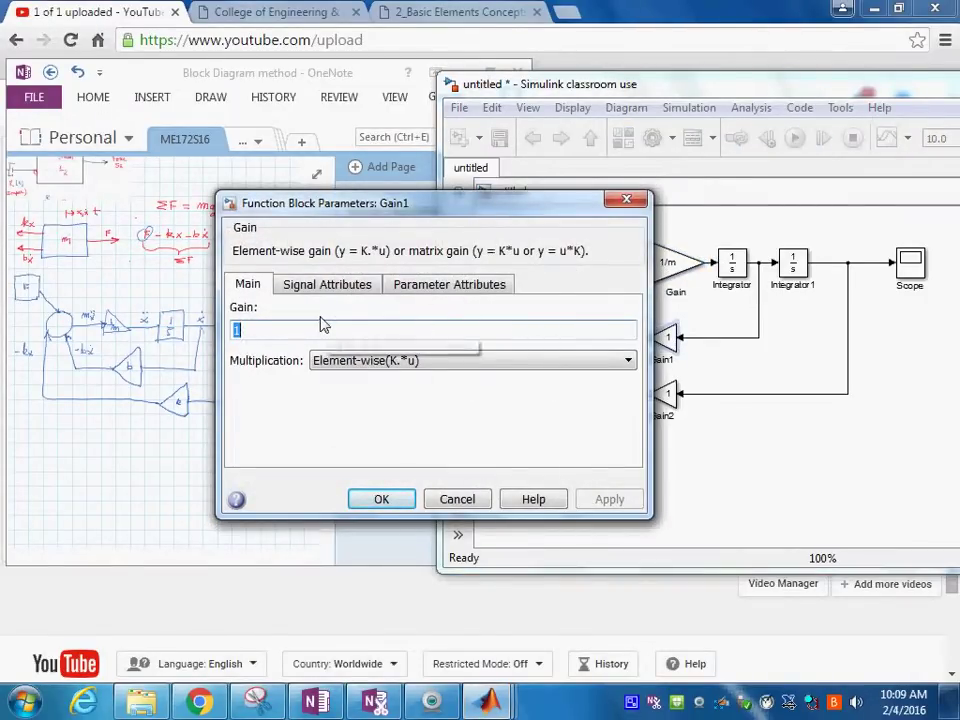
{"action": "type", "text": "b"}
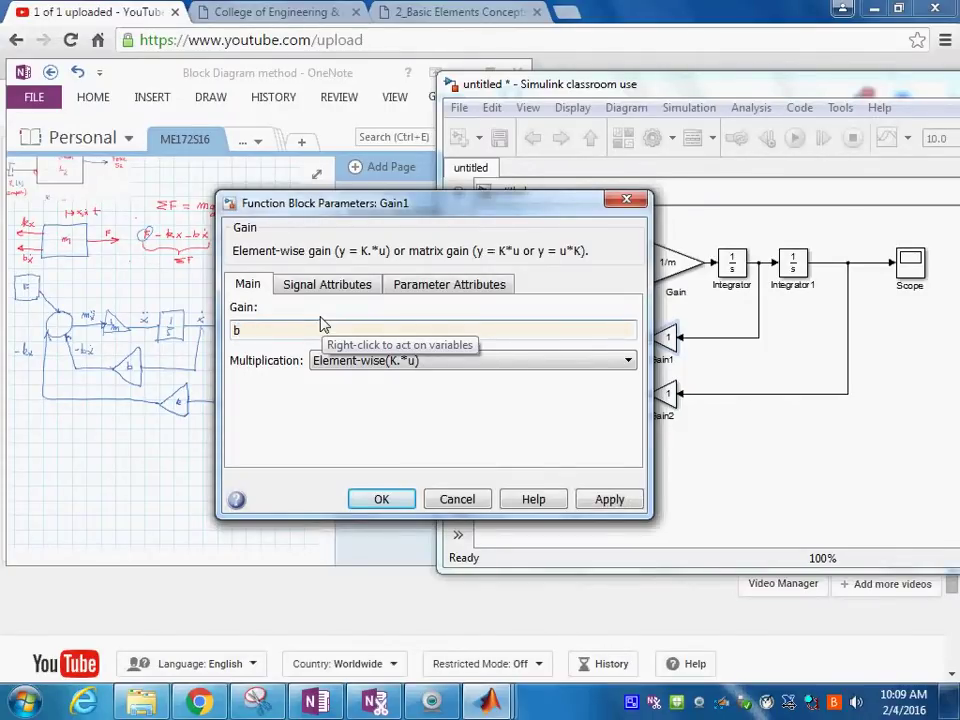
{"action": "key", "text": "Return"}
{"action": "left_click", "coordinate": [670, 398]}
{"action": "double_click", "coordinate": [667, 396]}
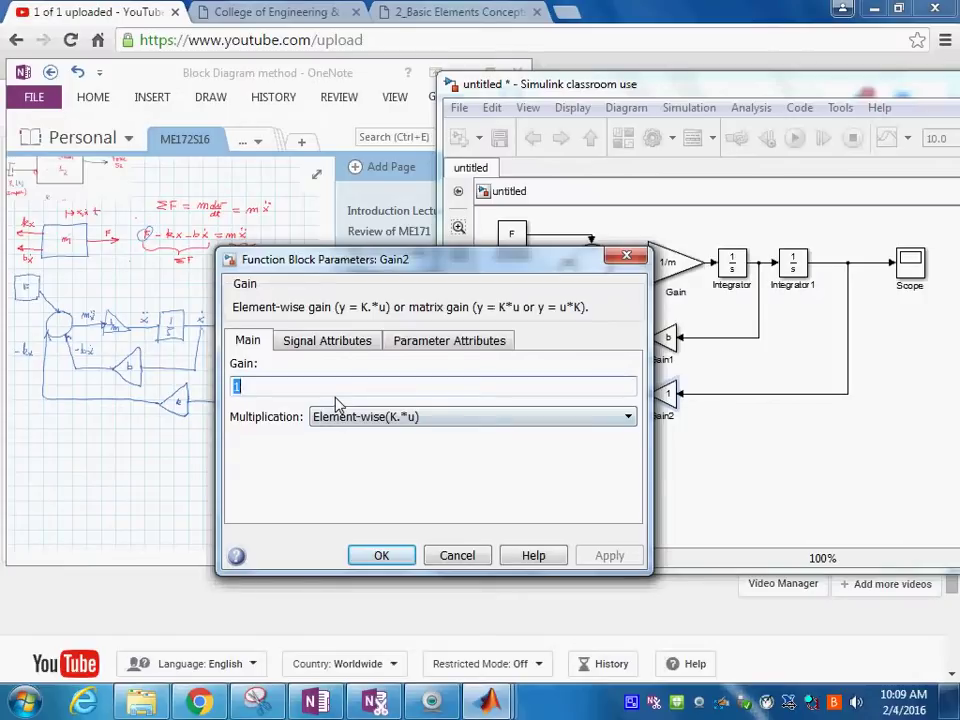
{"action": "type", "text": "k"}
{"action": "key", "text": "Return"}
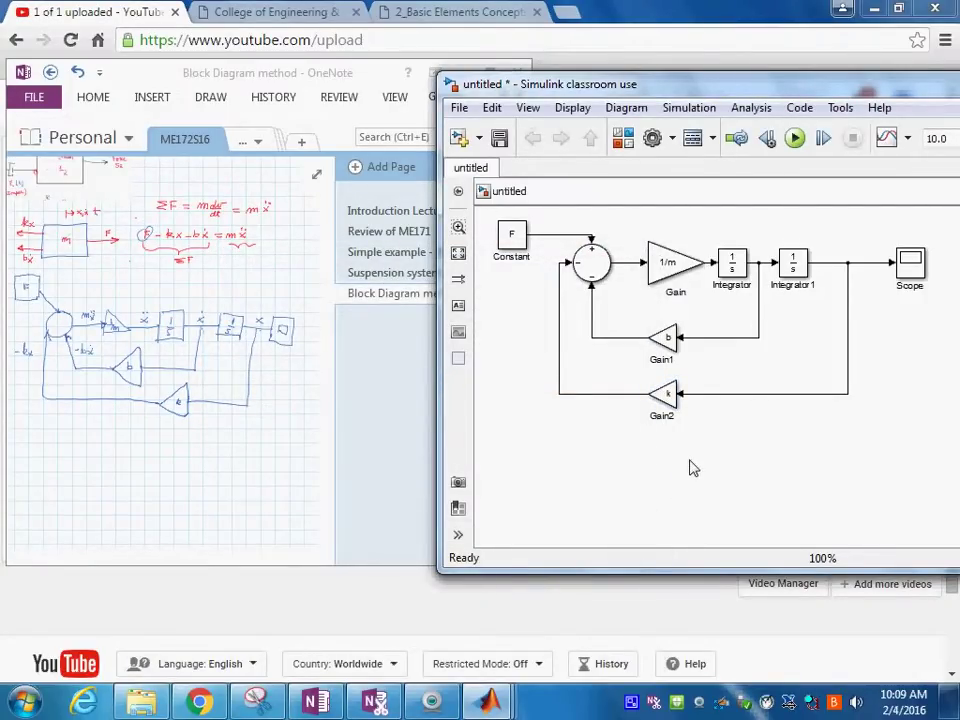
Switch to the MATLAB Command Window and define the workspace variables F=10, b=3, k=40 and m=3.
{"action": "left_click", "coordinate": [488, 703]}
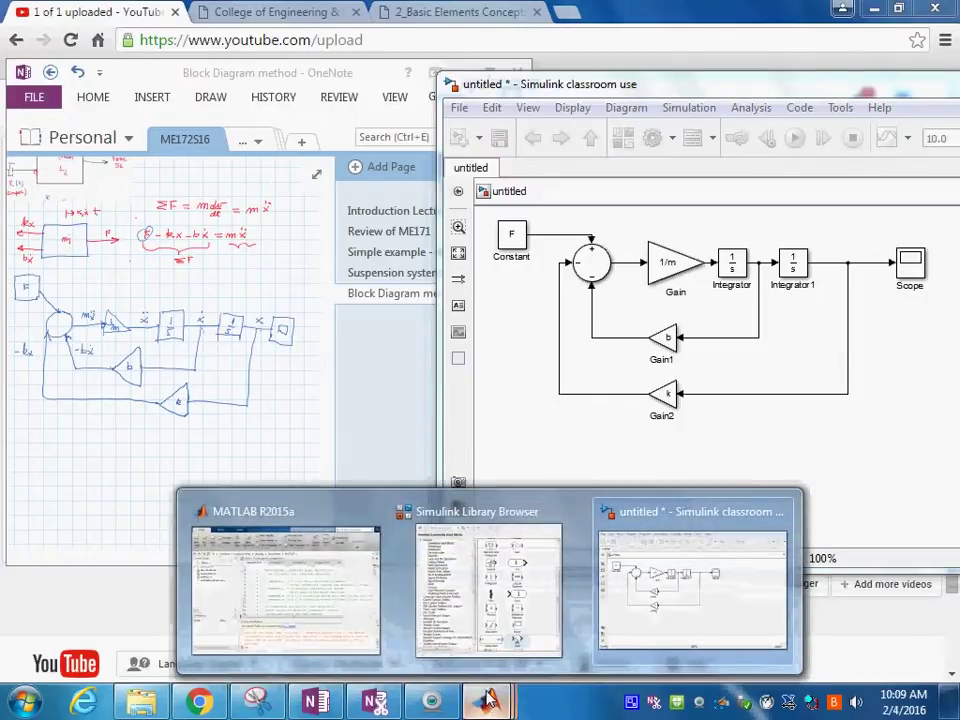
{"action": "left_click", "coordinate": [311, 621]}
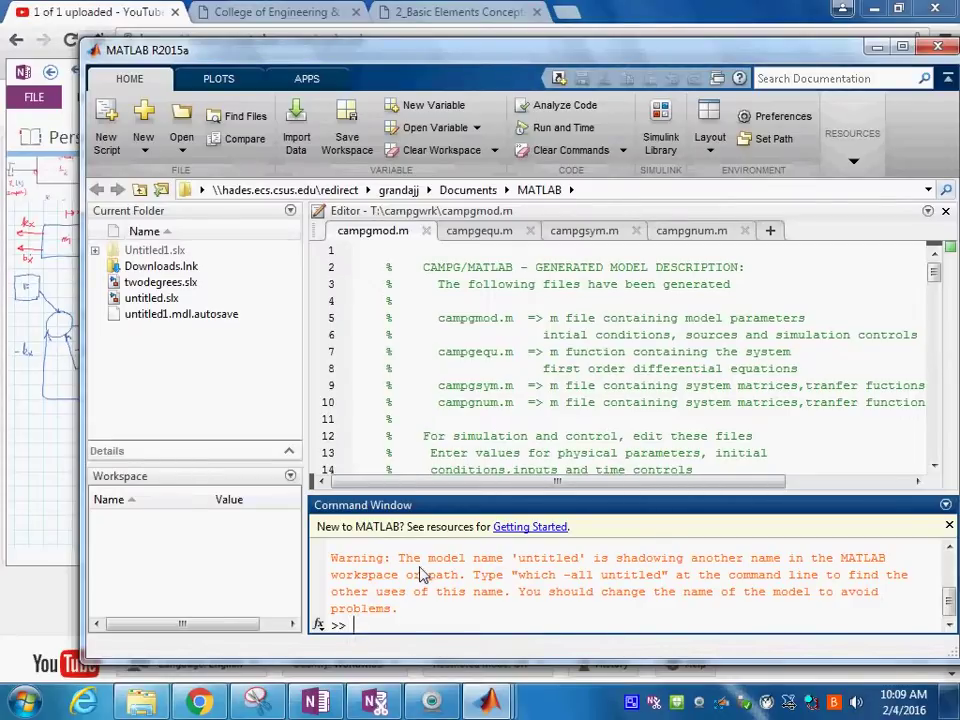
{"action": "type", "text": "F=10"}
{"action": "key", "text": "Return"}
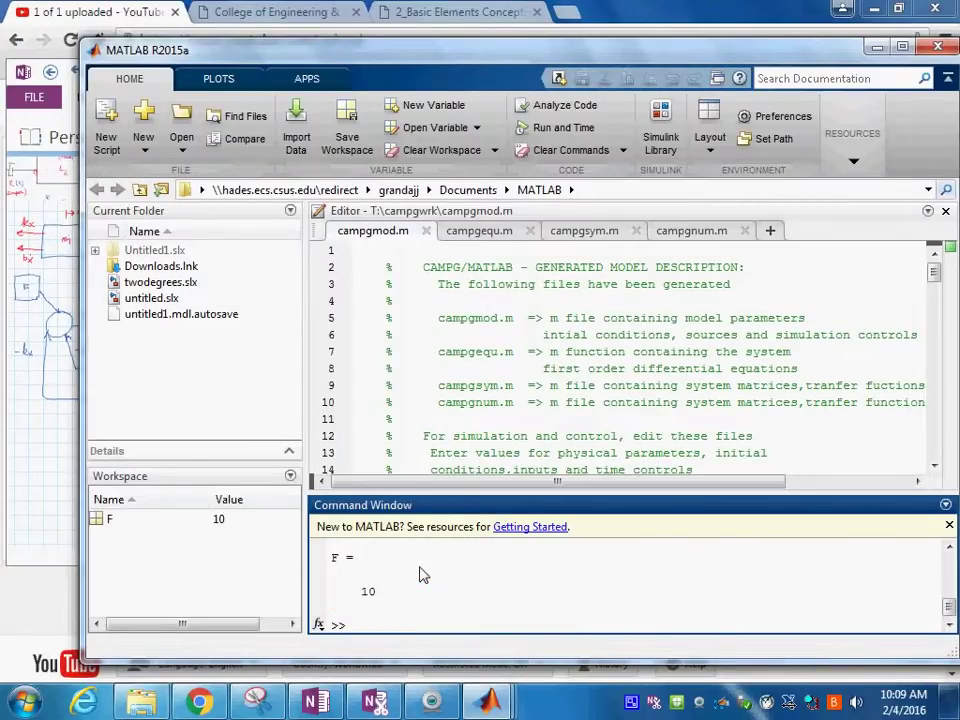
{"action": "type", "text": "b=3"}
{"action": "key", "text": "Return"}
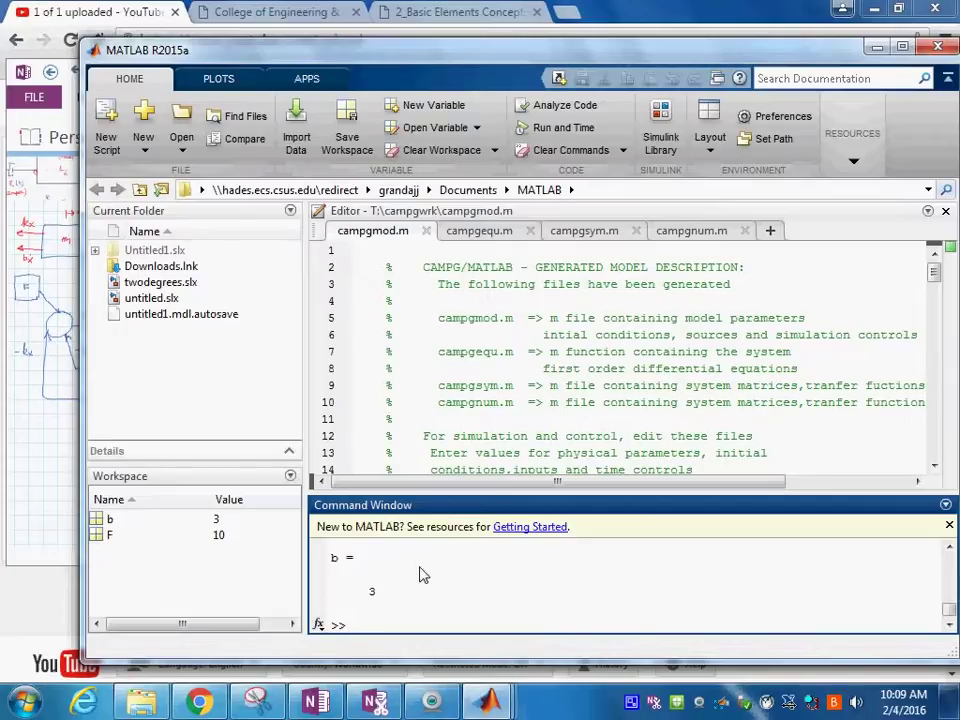
{"action": "type", "text": "k=40"}
{"action": "key", "text": "Return"}
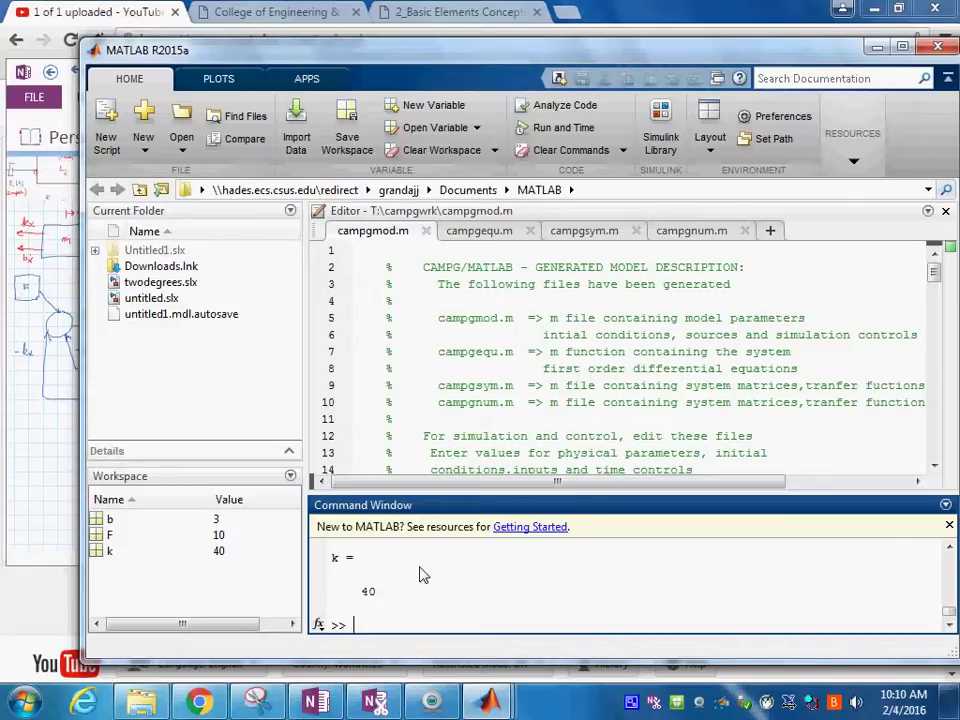
{"action": "type", "text": "m2"}
{"action": "key", "text": "Return"}
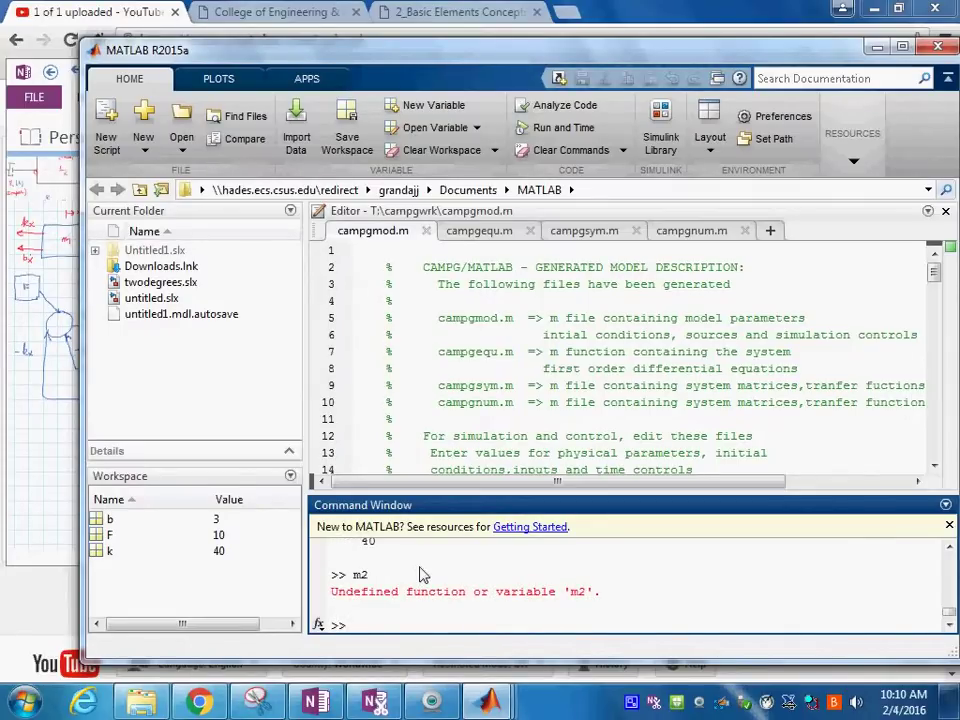
{"action": "type", "text": "m=3"}
{"action": "key", "text": "Return"}
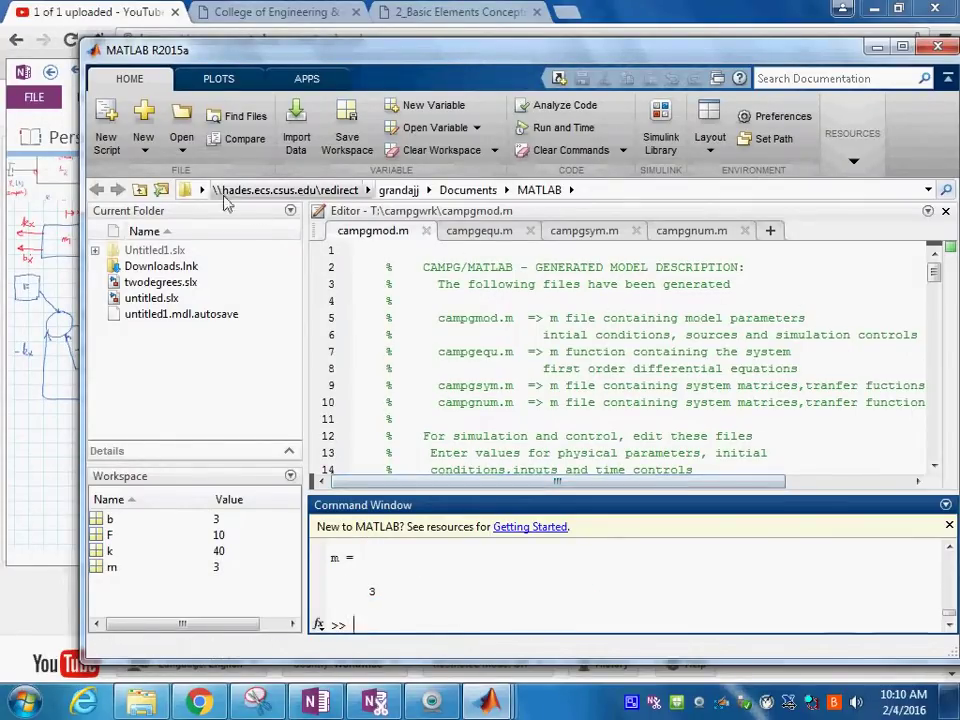
Switch back to the Simulink model, open the Scope display and place its window beside the block diagram.
{"action": "mouse_move", "coordinate": [482, 703]}
{"action": "left_click", "coordinate": [632, 618]}
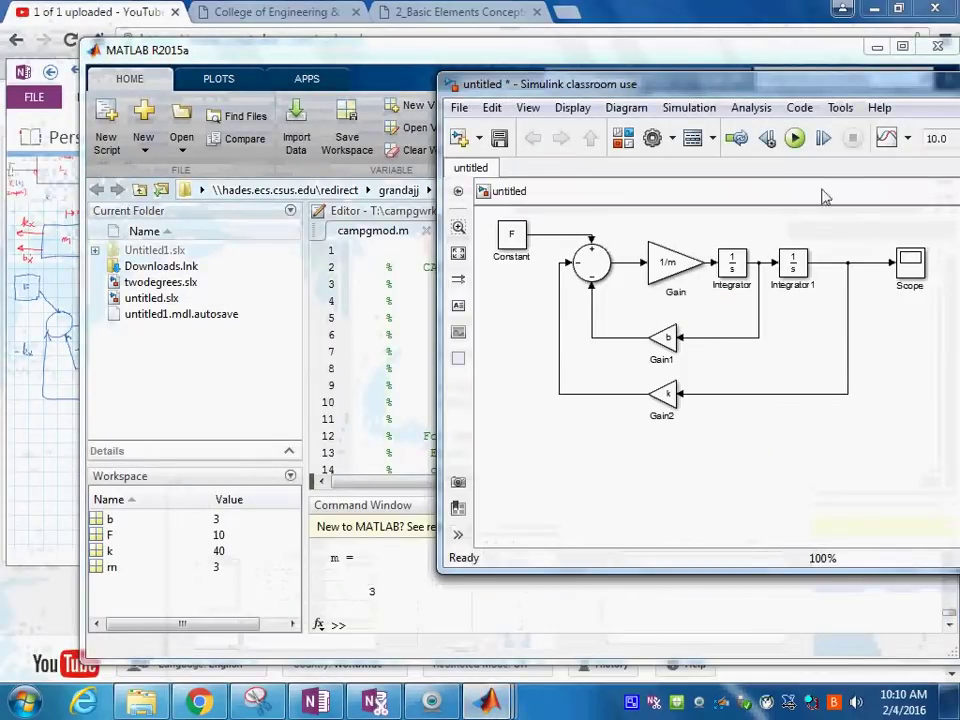
{"action": "double_click", "coordinate": [912, 264]}
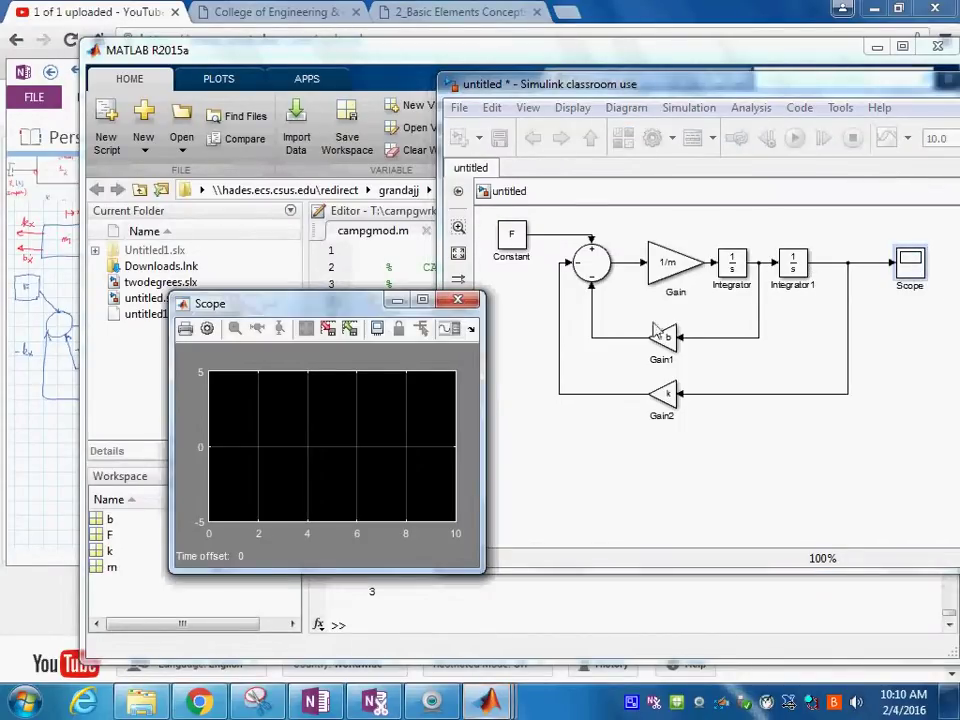
{"action": "left_click_drag", "start_coordinate": [335, 313], "coordinate": [256, 324]}
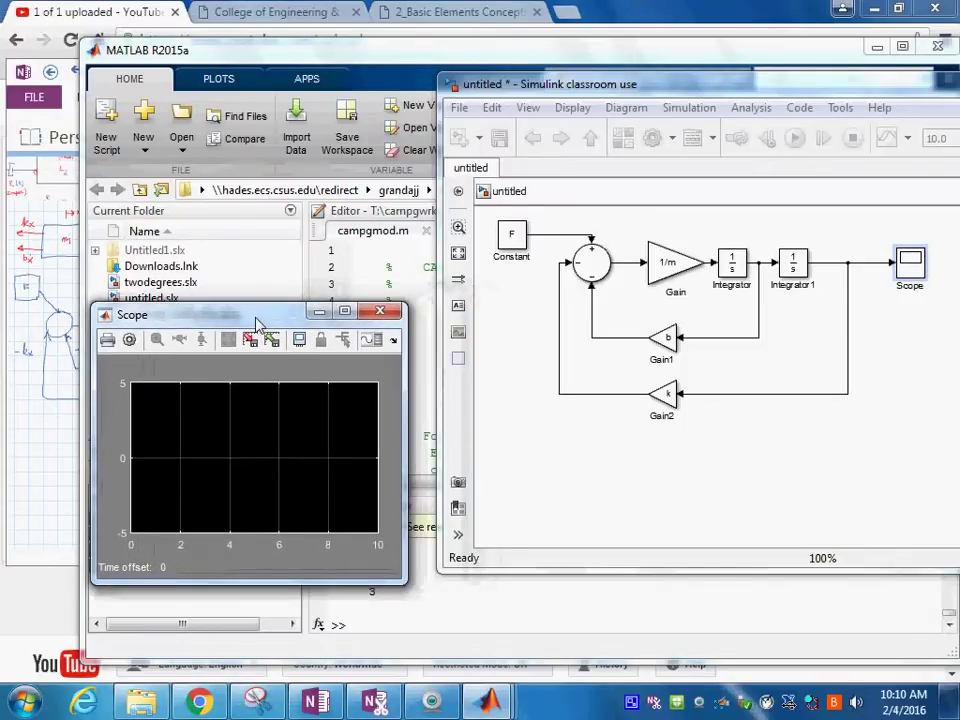
Run the simulation of the model and autoscale the Scope plot to fit the response curve.
{"action": "left_click", "coordinate": [757, 425]}
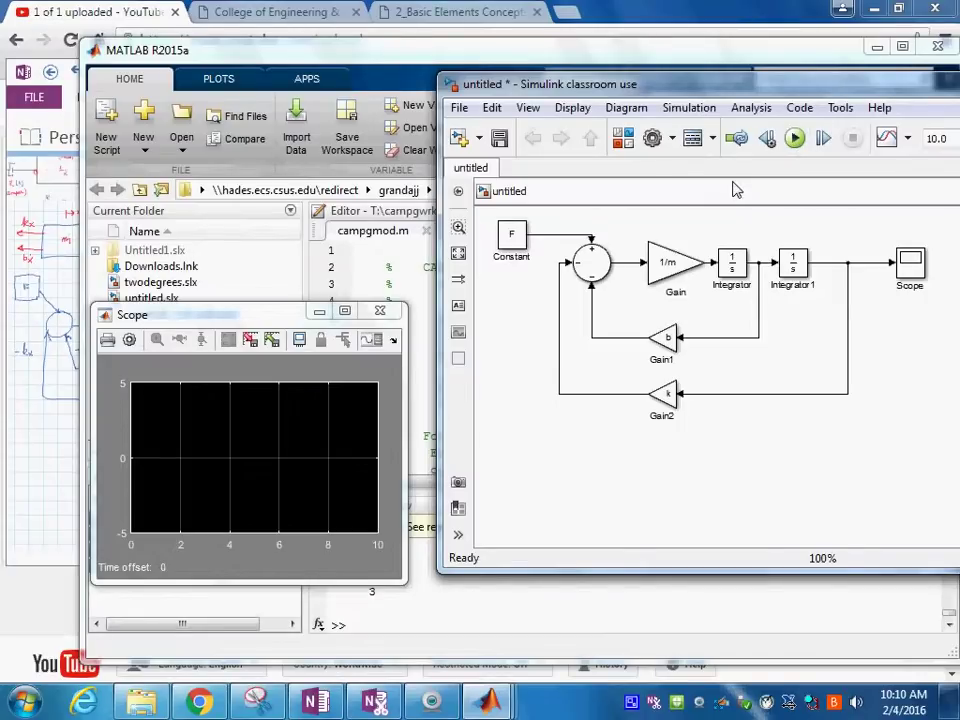
{"action": "key", "text": "ctrl+t"}
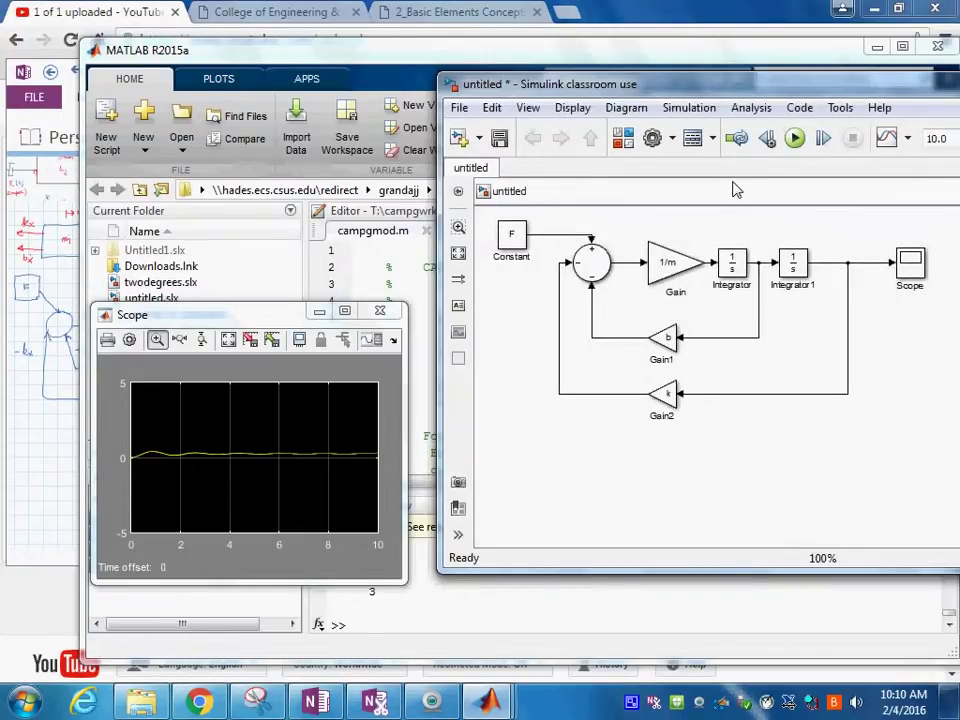
{"action": "left_click", "coordinate": [230, 342]}
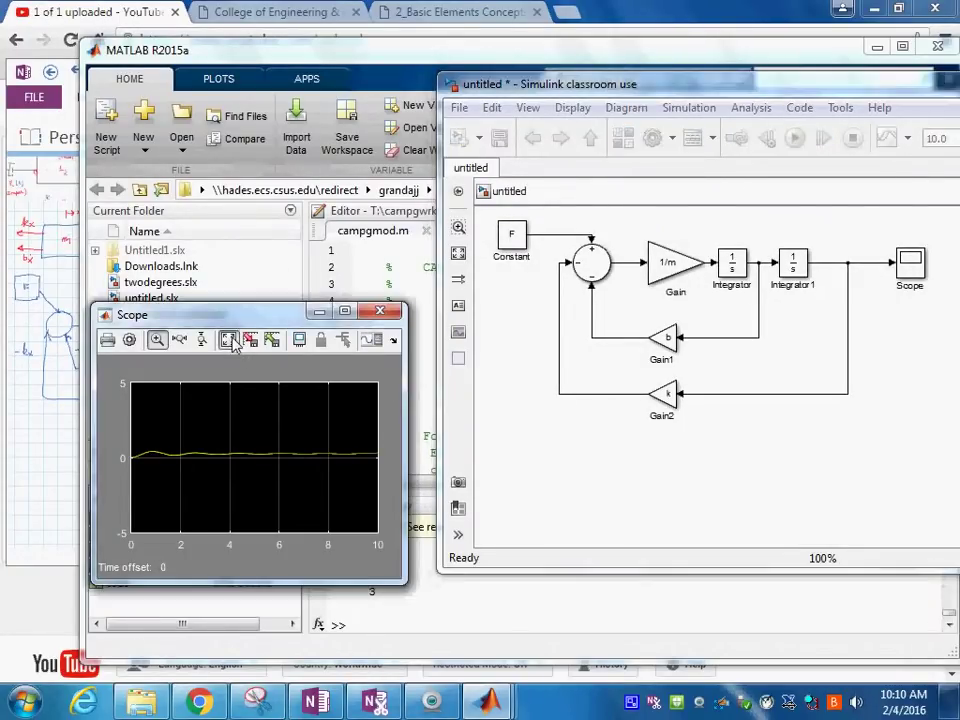
{"action": "left_click", "coordinate": [230, 341]}
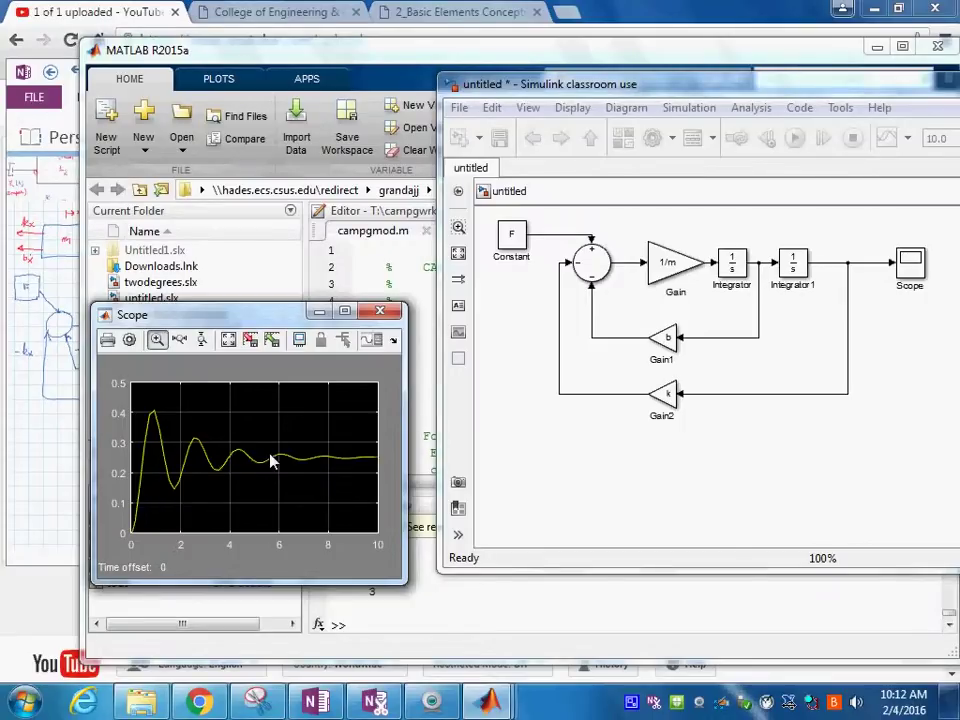
{"action": "right_click", "coordinate": [632, 702]}
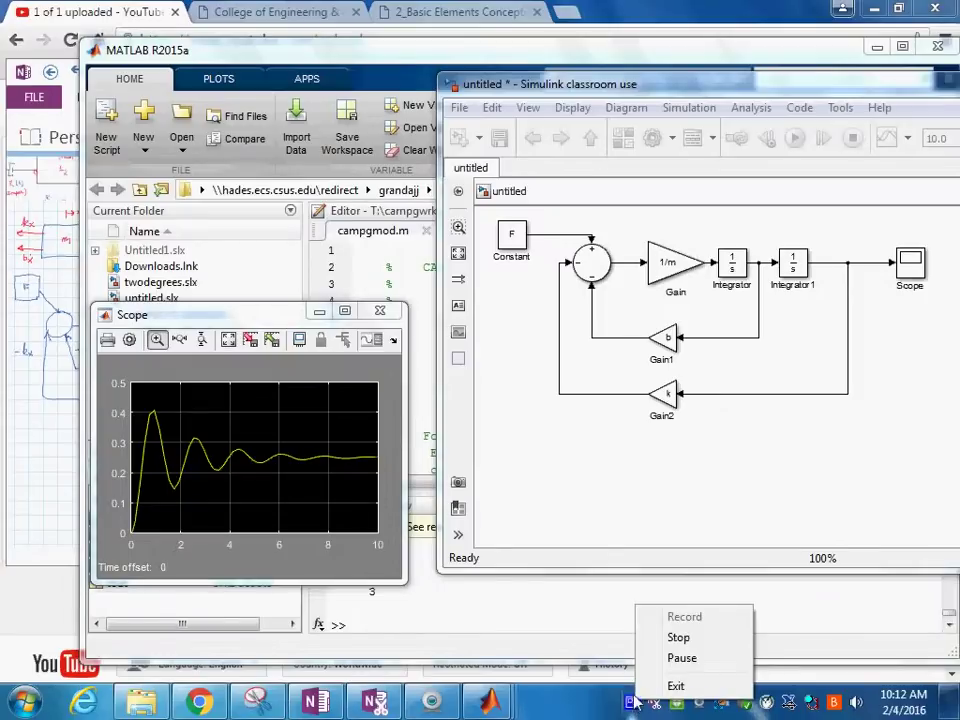